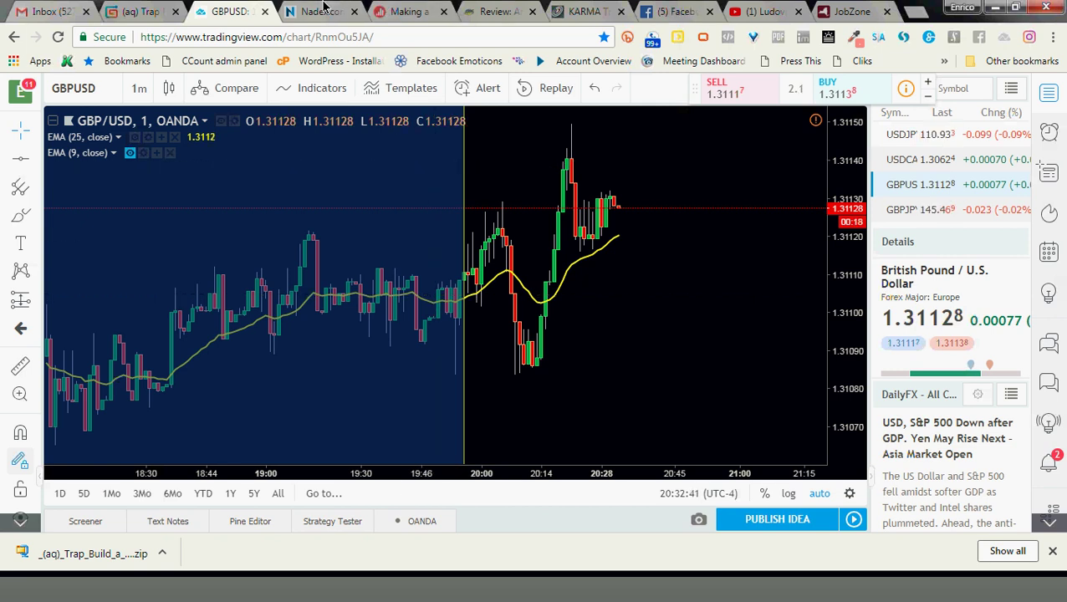
Step: Compare the bid and offer quotes of the 8:35PM GBP/USD binaries on Nadex with the one-minute GBP/USD chart on TradingView
{"action": "left_click", "coordinate": [325, 10]}
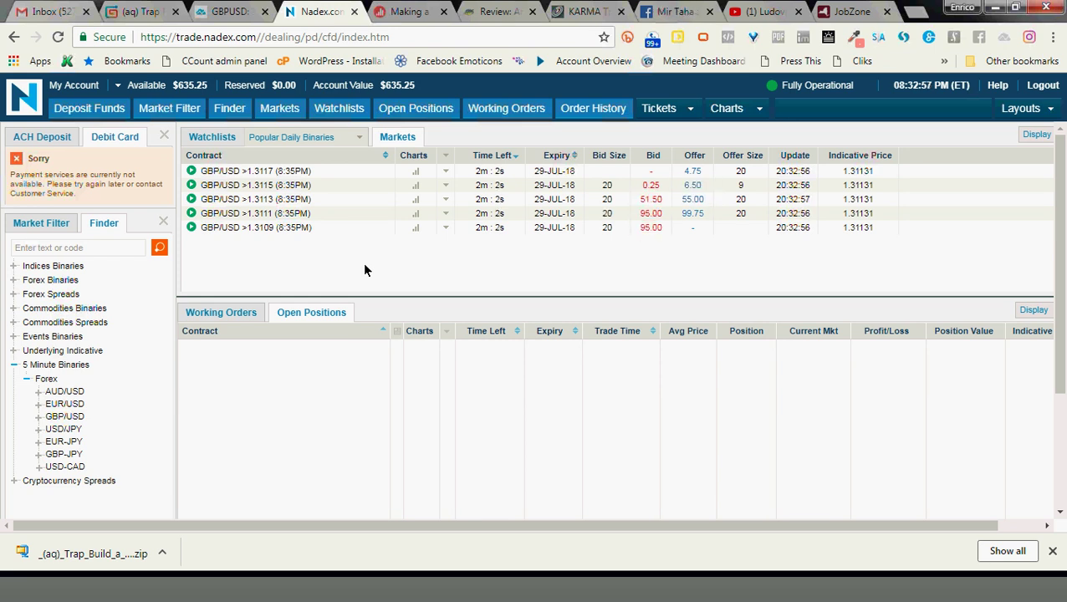
{"action": "left_click", "coordinate": [225, 14]}
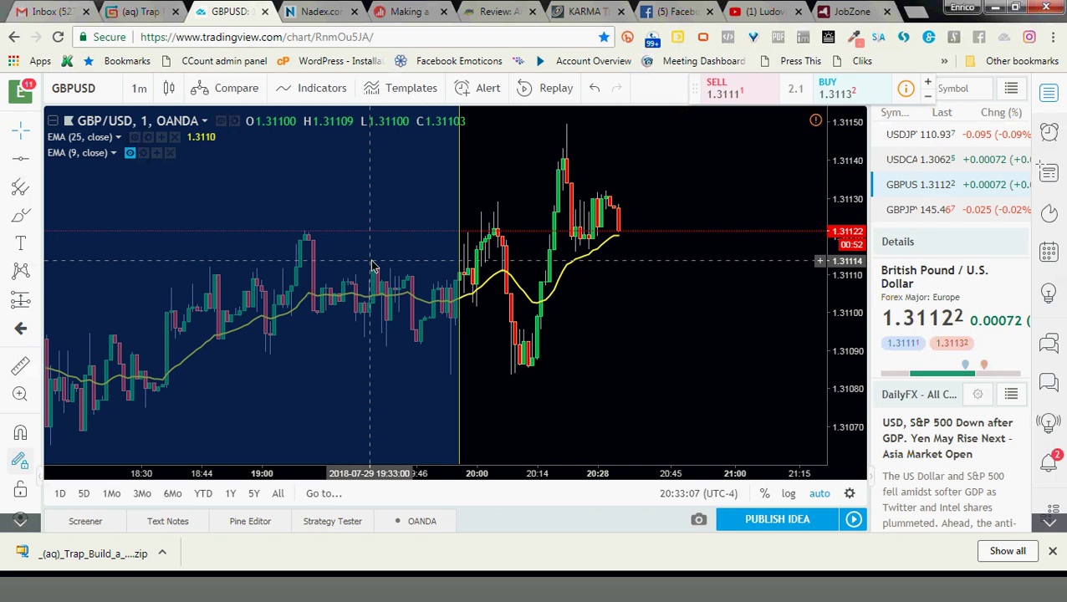
{"action": "left_click", "coordinate": [305, 11]}
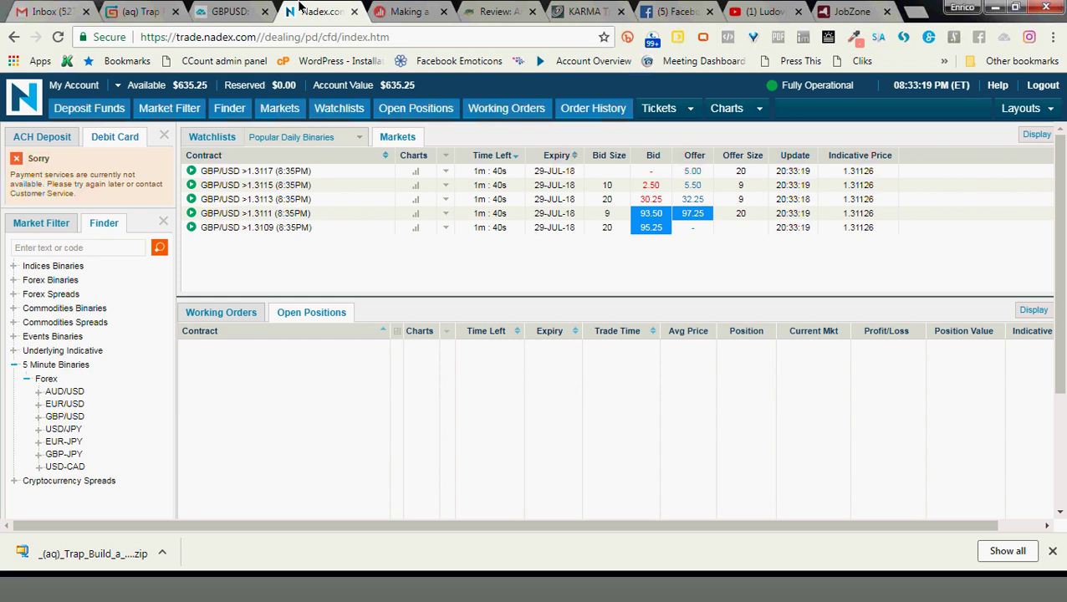
{"action": "left_click", "coordinate": [244, 8]}
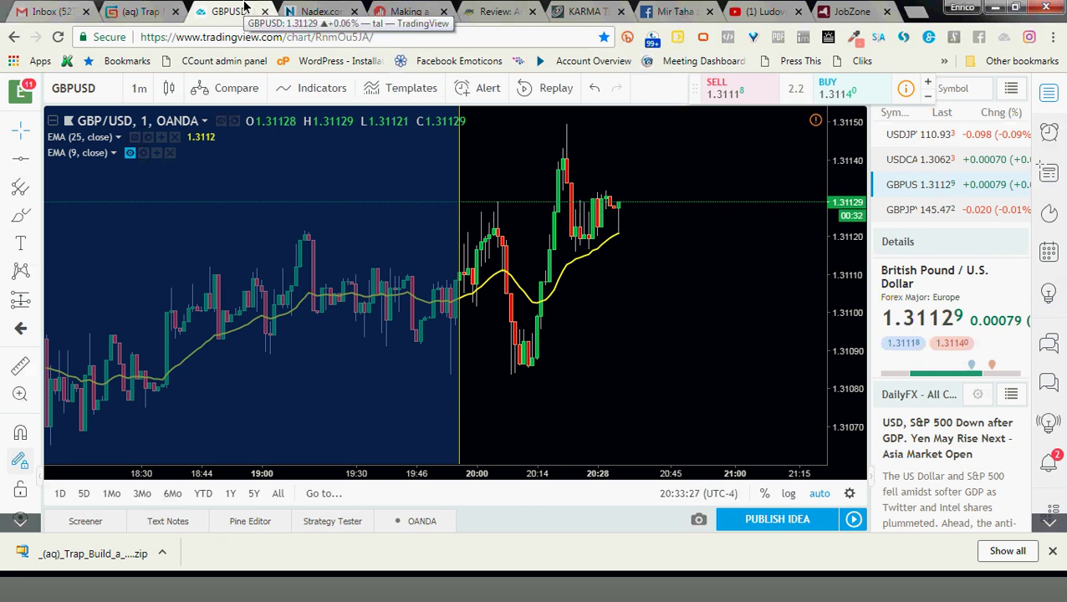
{"action": "left_click", "coordinate": [311, 11]}
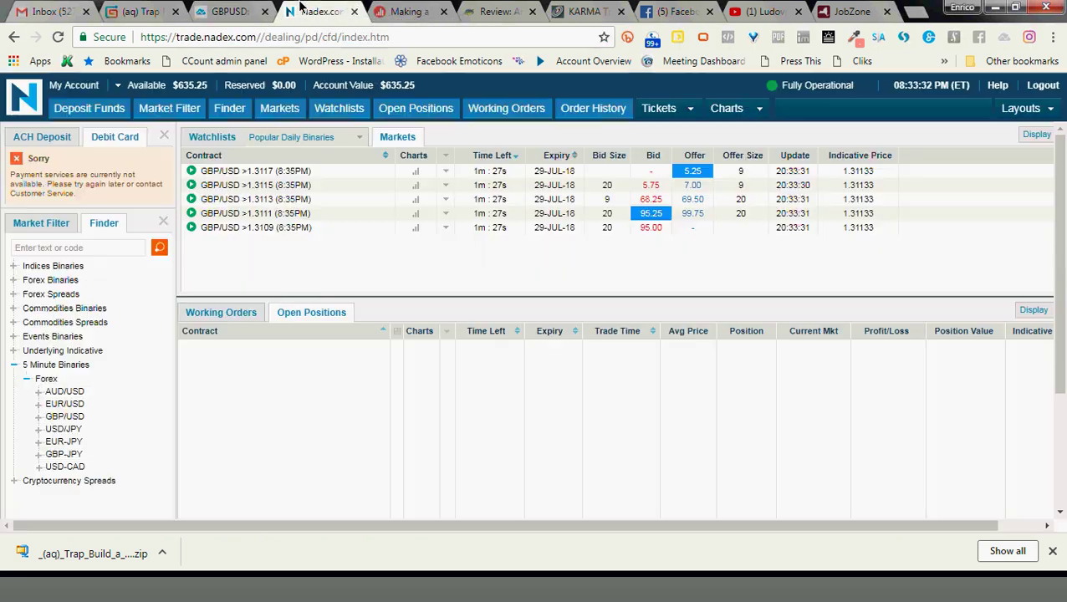
{"action": "left_click", "coordinate": [251, 8]}
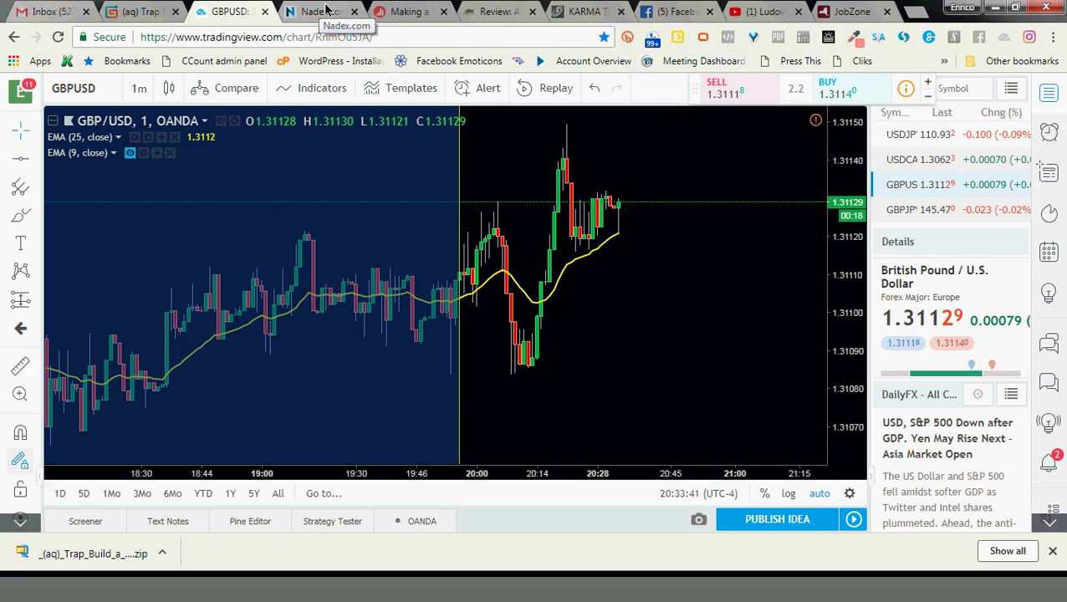
{"action": "left_click", "coordinate": [326, 10]}
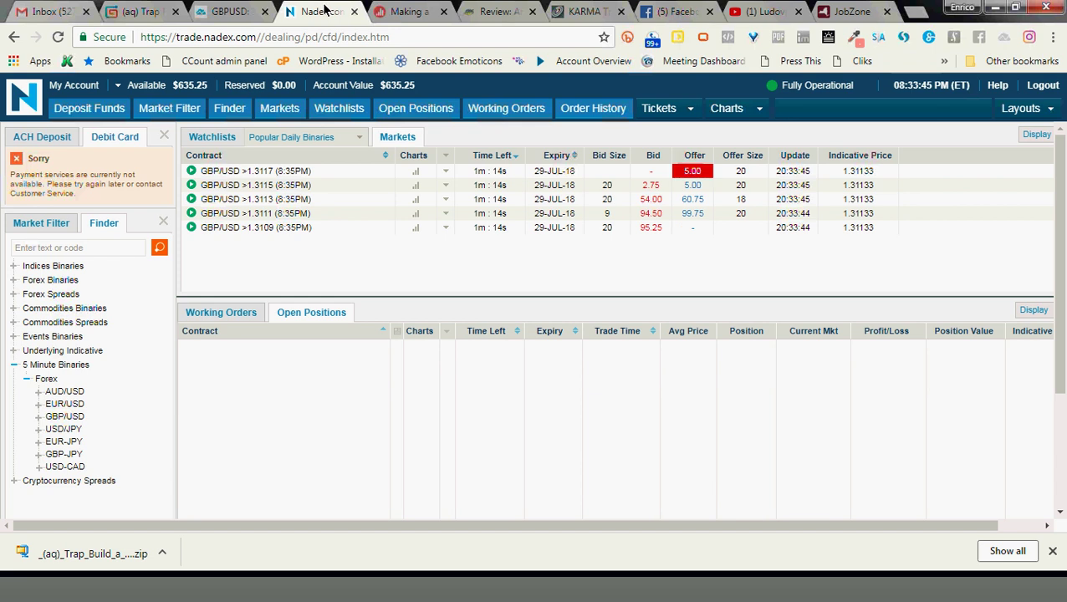
{"action": "left_click", "coordinate": [250, 9]}
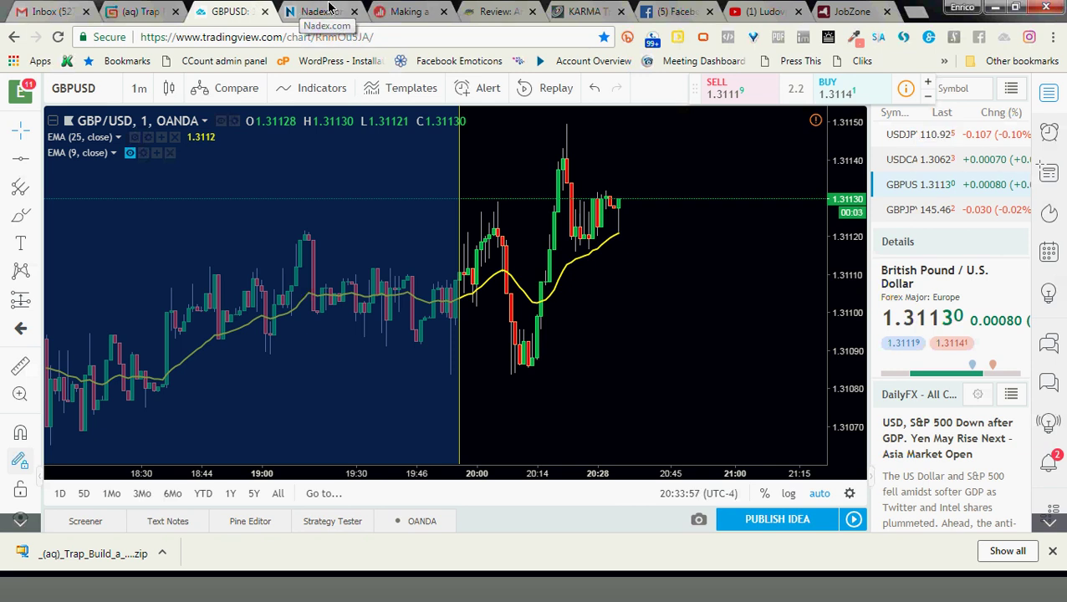
{"action": "left_click", "coordinate": [326, 11]}
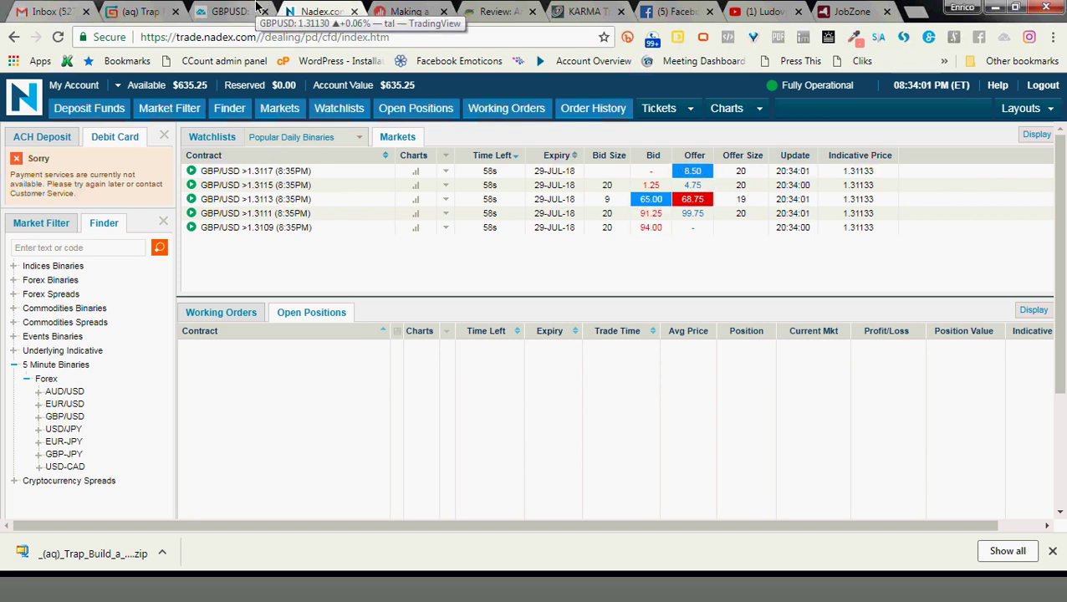
{"action": "left_click", "coordinate": [230, 11]}
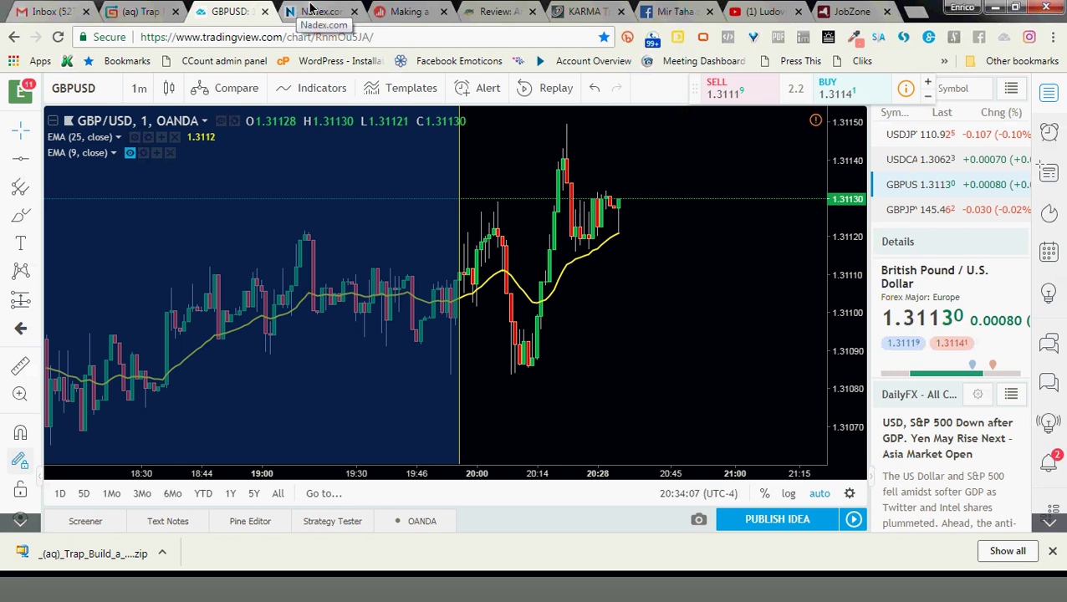
{"action": "left_click", "coordinate": [311, 9]}
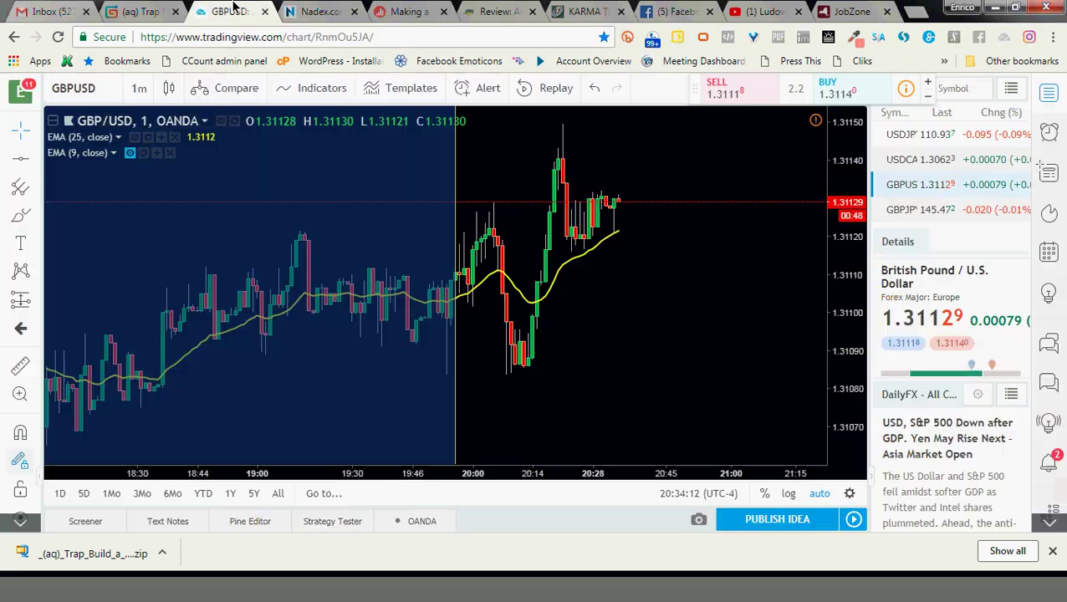
{"action": "left_click", "coordinate": [234, 8]}
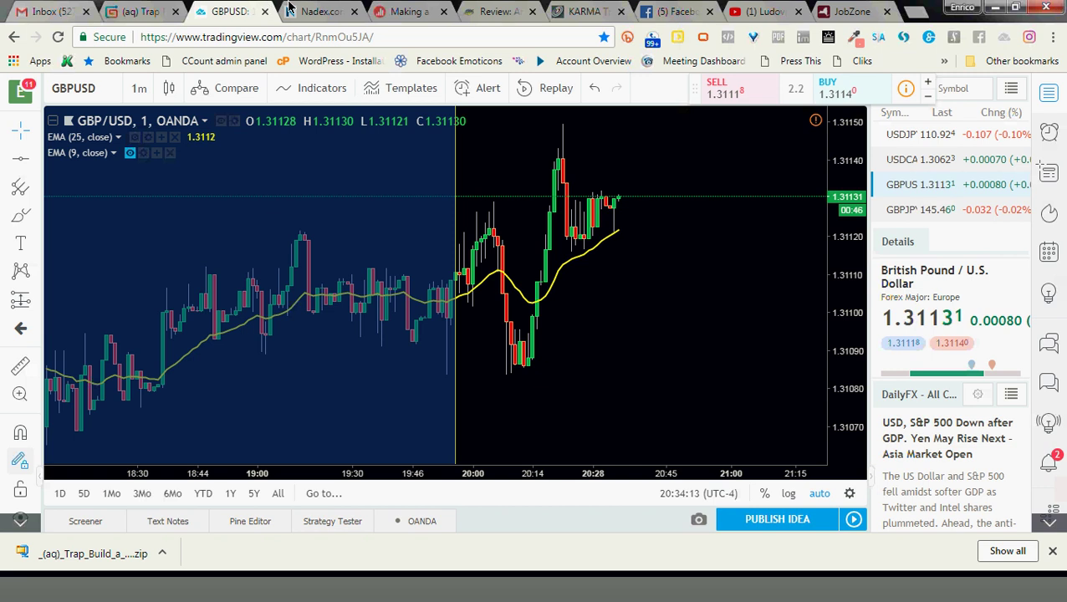
{"action": "left_click", "coordinate": [286, 9]}
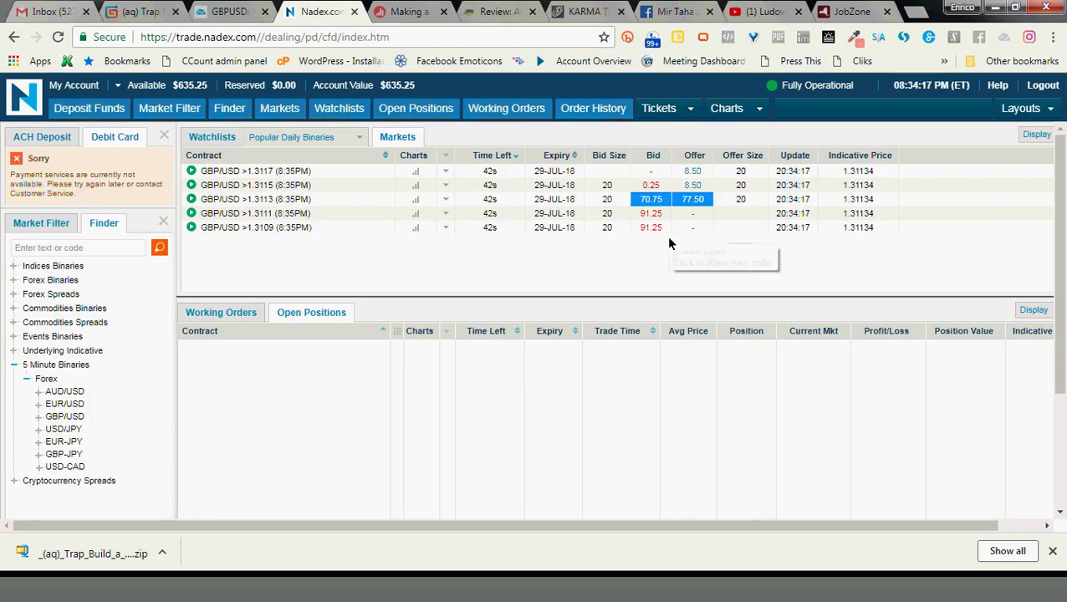
{"action": "left_click", "coordinate": [692, 199]}
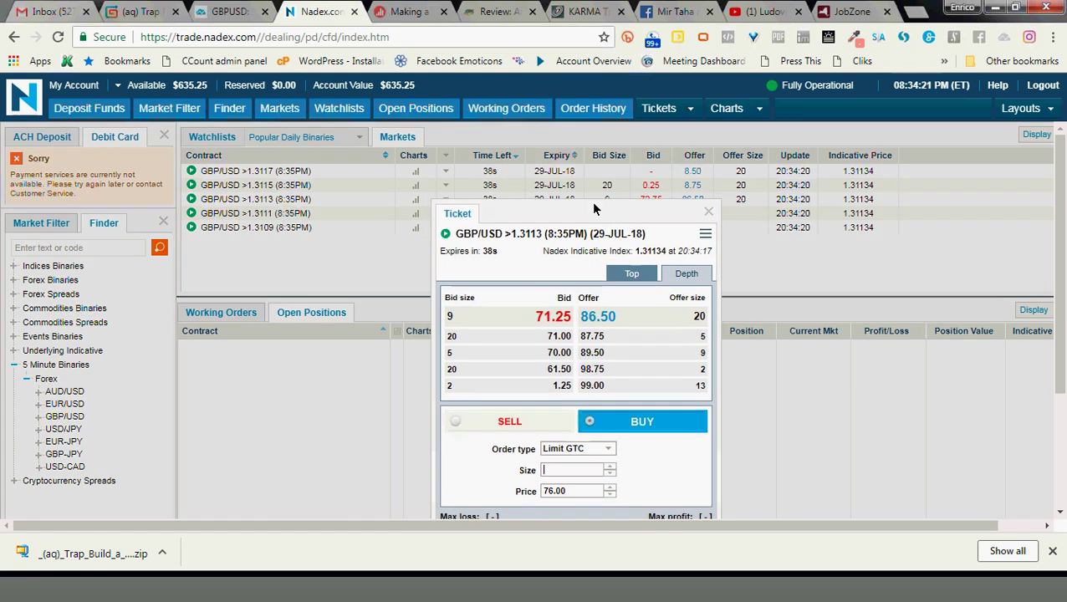
{"action": "left_click_drag", "start_coordinate": [608, 220], "coordinate": [434, 122]}
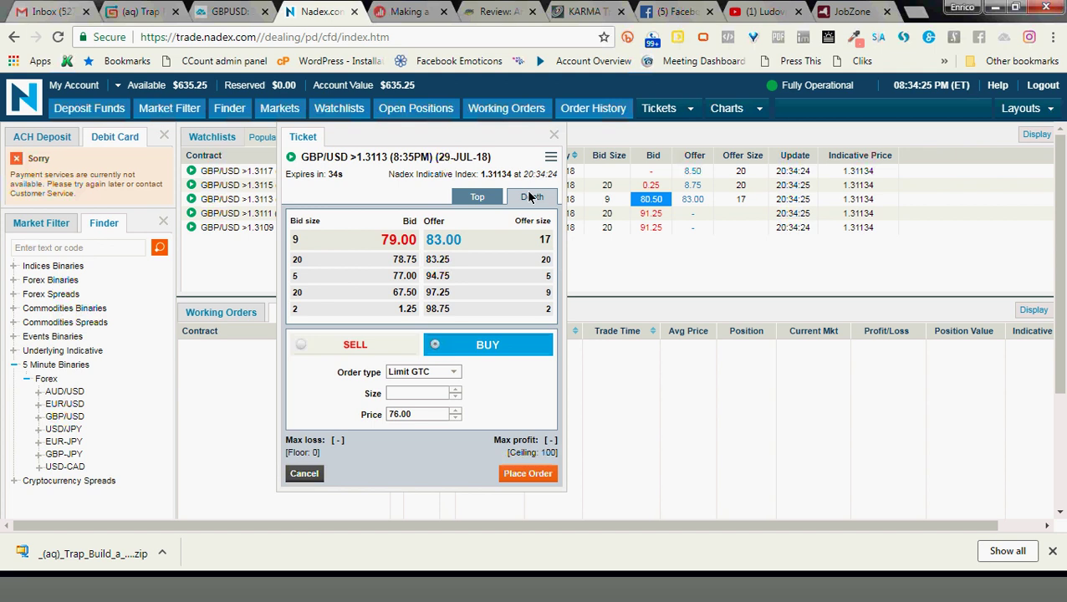
{"action": "left_click", "coordinate": [417, 396]}
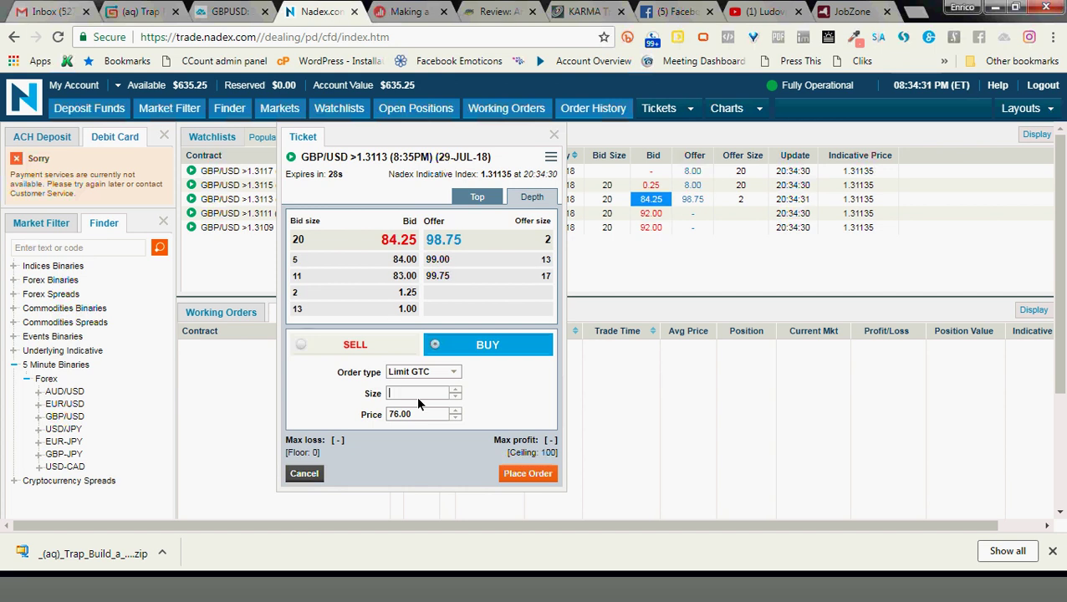
{"action": "left_click", "coordinate": [554, 136]}
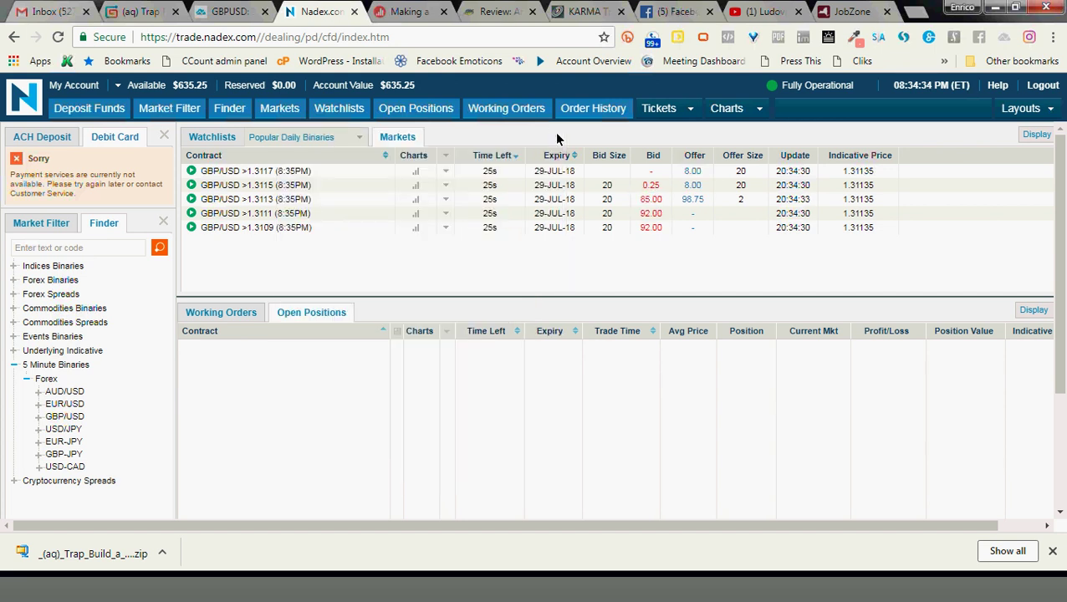
Step: Check the TradingView GBP/USD chart against the Nadex quotes near the 8:35PM expiry, and slightly compress the chart's price scale
{"action": "left_click", "coordinate": [243, 10]}
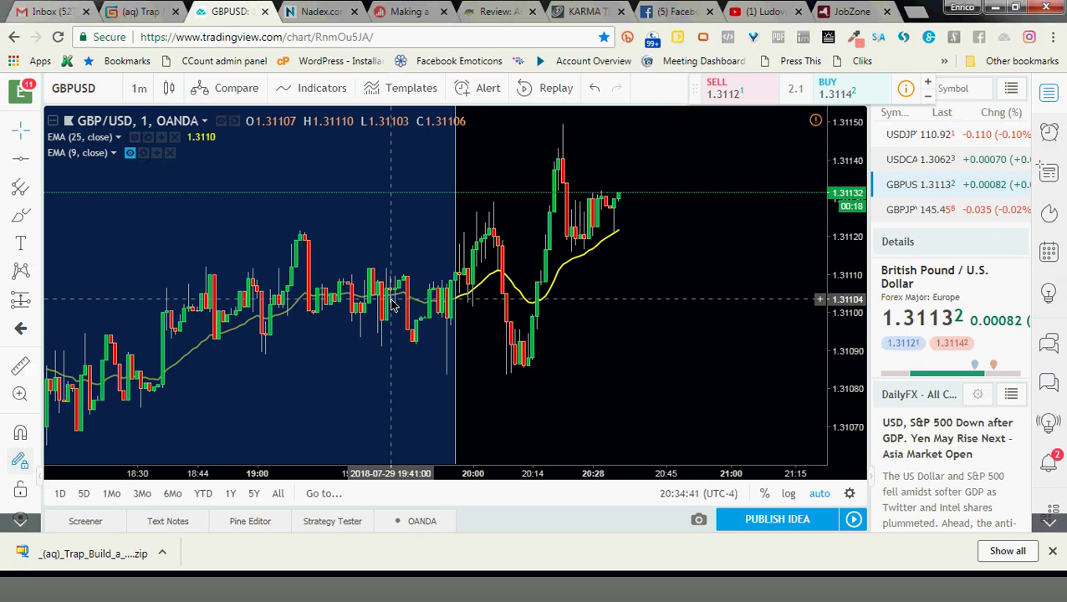
{"action": "left_click", "coordinate": [294, 12]}
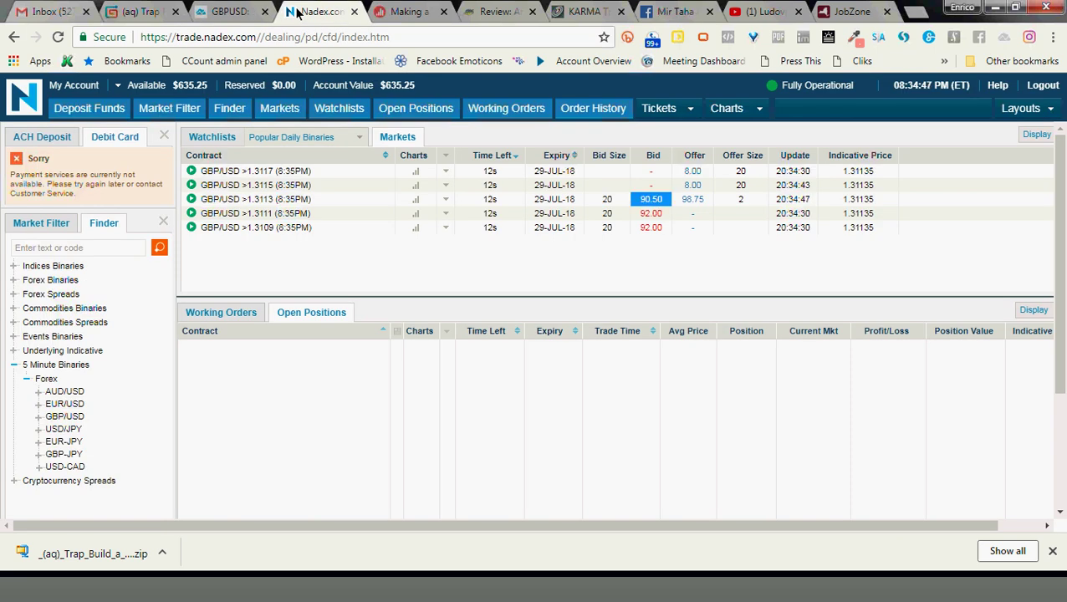
{"action": "left_click", "coordinate": [222, 10]}
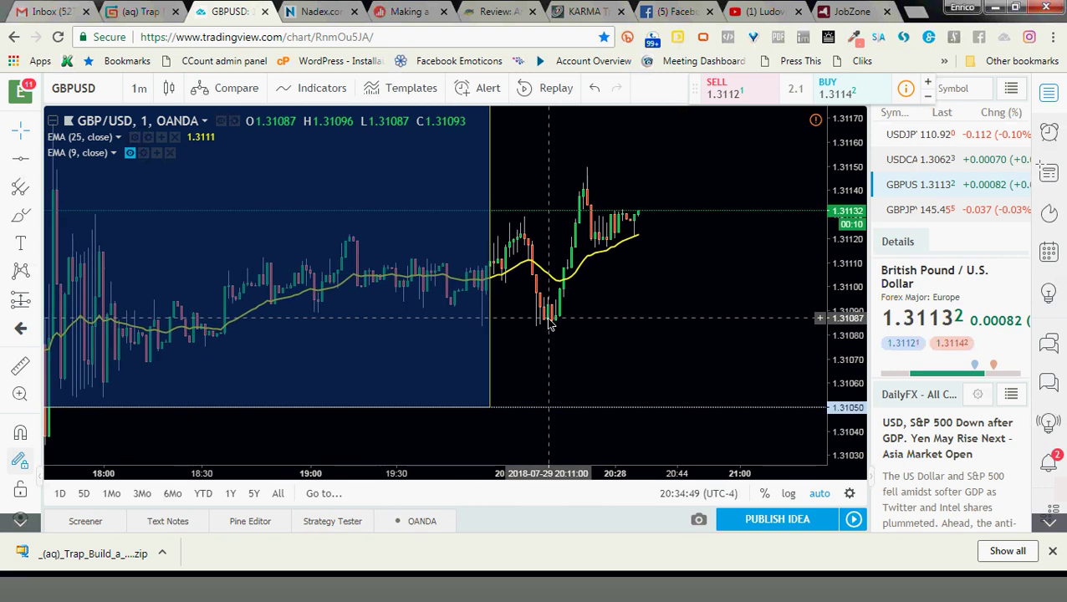
{"action": "scroll", "coordinate": [548, 325], "scroll_direction": "up", "scroll_amount": 3}
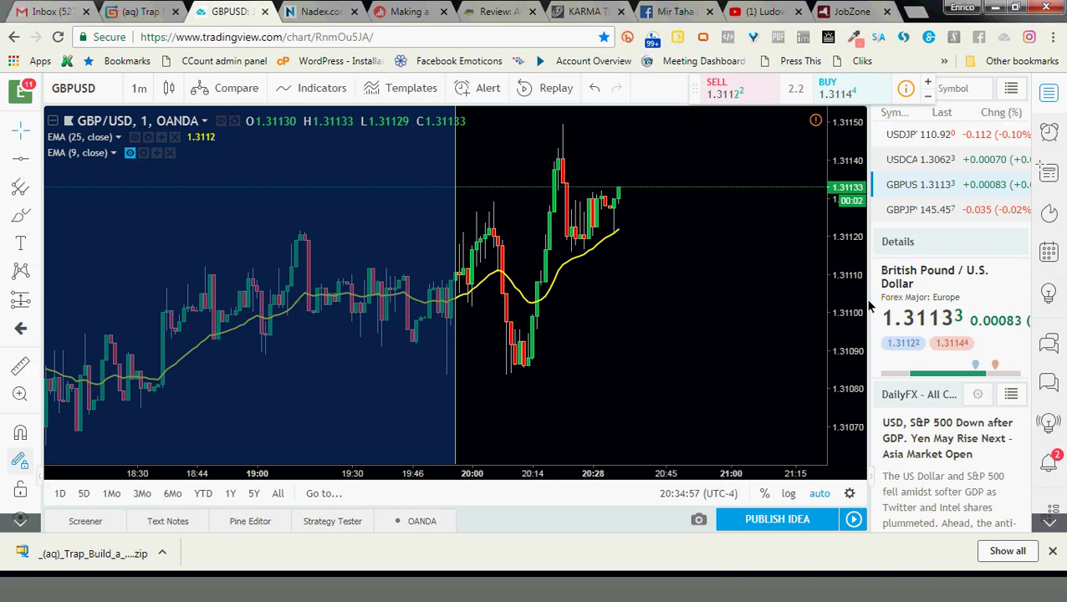
{"action": "left_click_drag", "start_coordinate": [856, 287], "coordinate": [857, 311]}
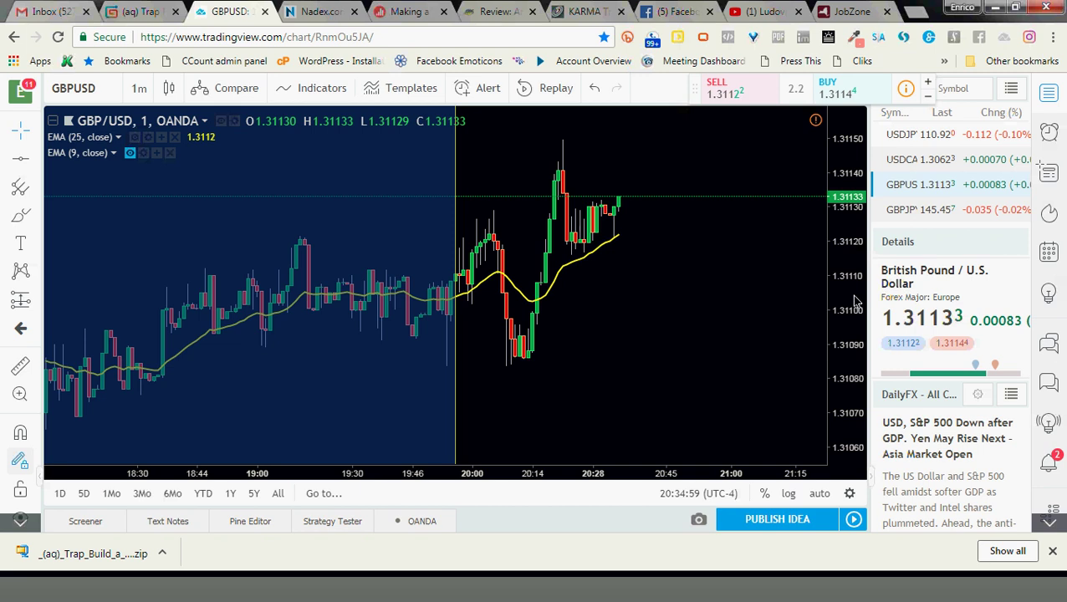
Step: Switch to Facebook, look back through the Team Alliance Group Chat messages, and close the open private chat
{"action": "left_click", "coordinate": [668, 10]}
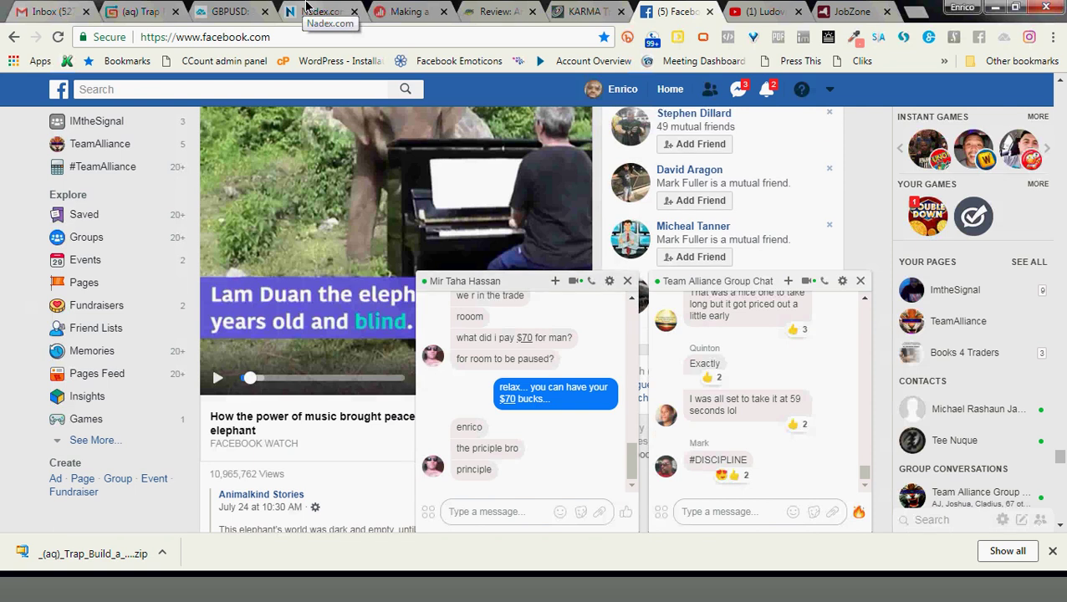
{"action": "left_click", "coordinate": [865, 299]}
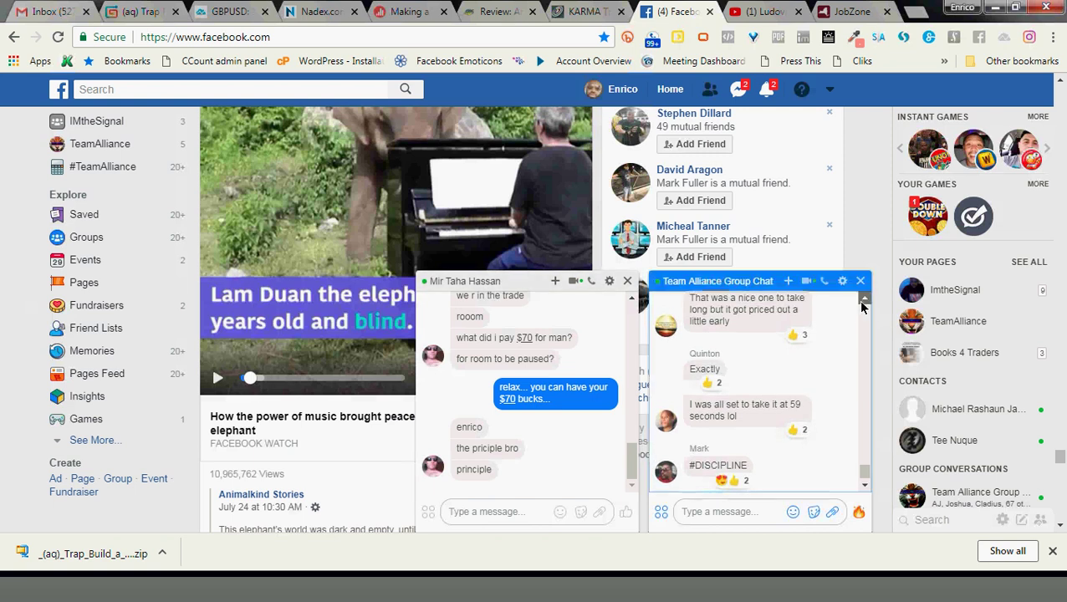
{"action": "left_click", "coordinate": [322, 6]}
{"action": "key", "text": "ctrl+shift+Tab"}
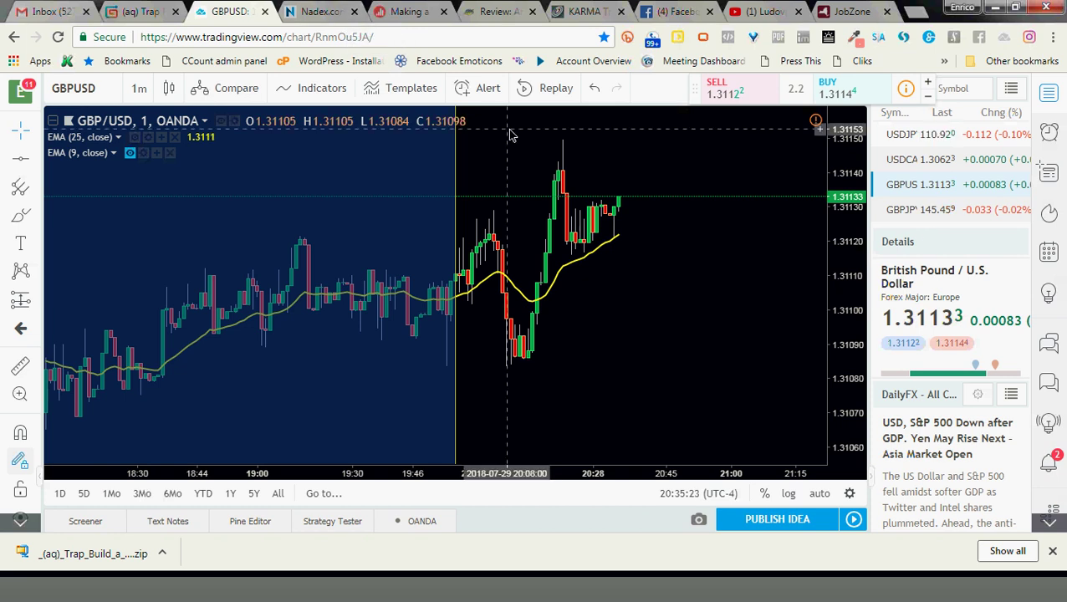
{"action": "left_click", "coordinate": [659, 12]}
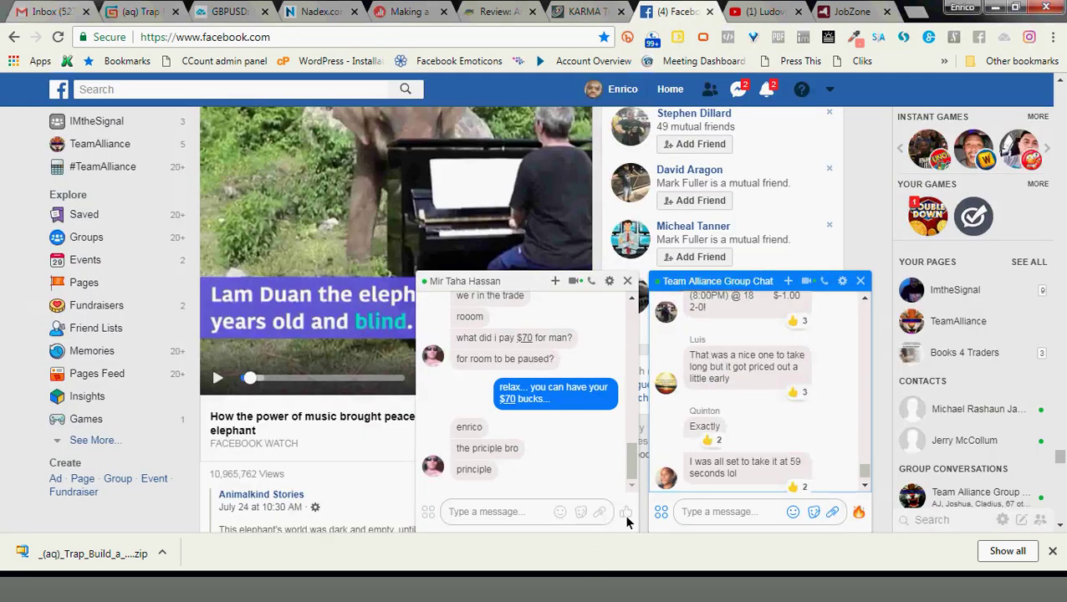
{"action": "left_click", "coordinate": [624, 290]}
{"action": "left_click", "coordinate": [627, 281]}
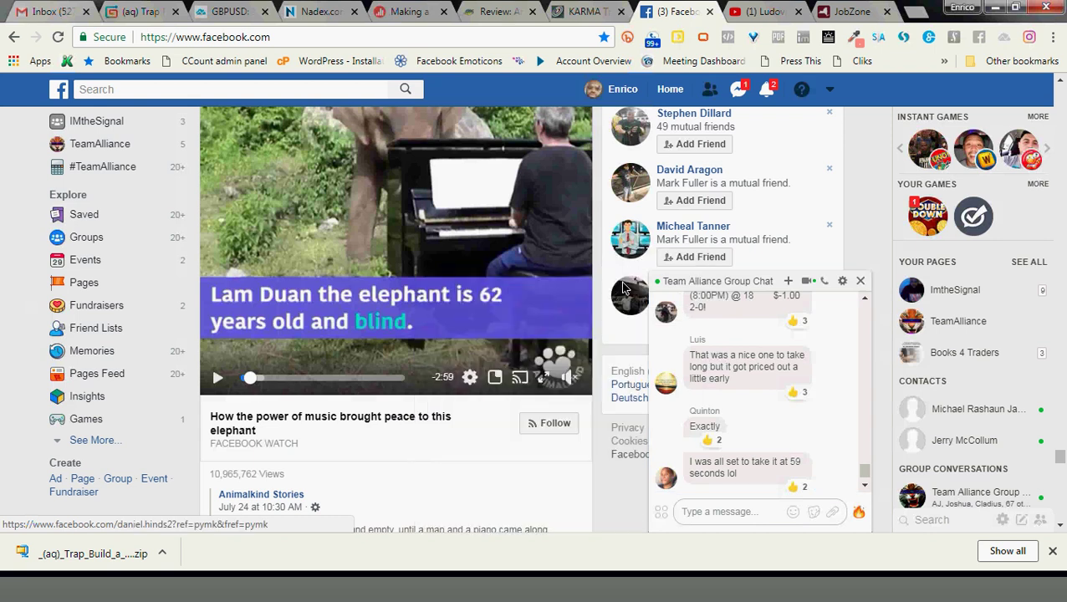
Step: Examine the 8:40PM GBP/USD binaries on Nadex alongside the latest candles on the TradingView chart
{"action": "left_click", "coordinate": [322, 14]}
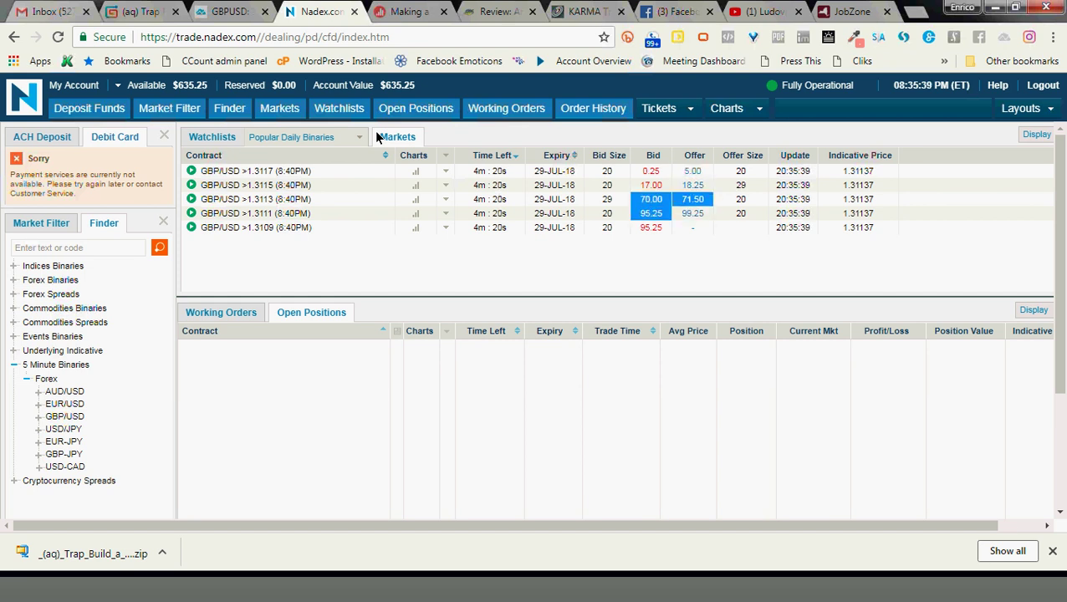
{"action": "left_click", "coordinate": [225, 14]}
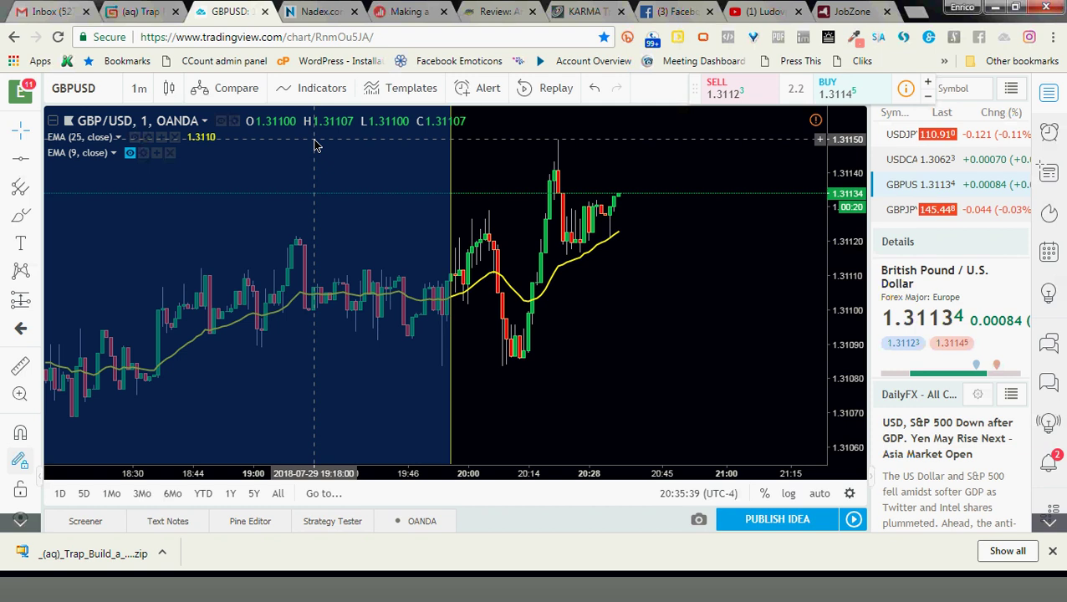
{"action": "scroll", "coordinate": [644, 324], "scroll_direction": "up", "scroll_amount": 2}
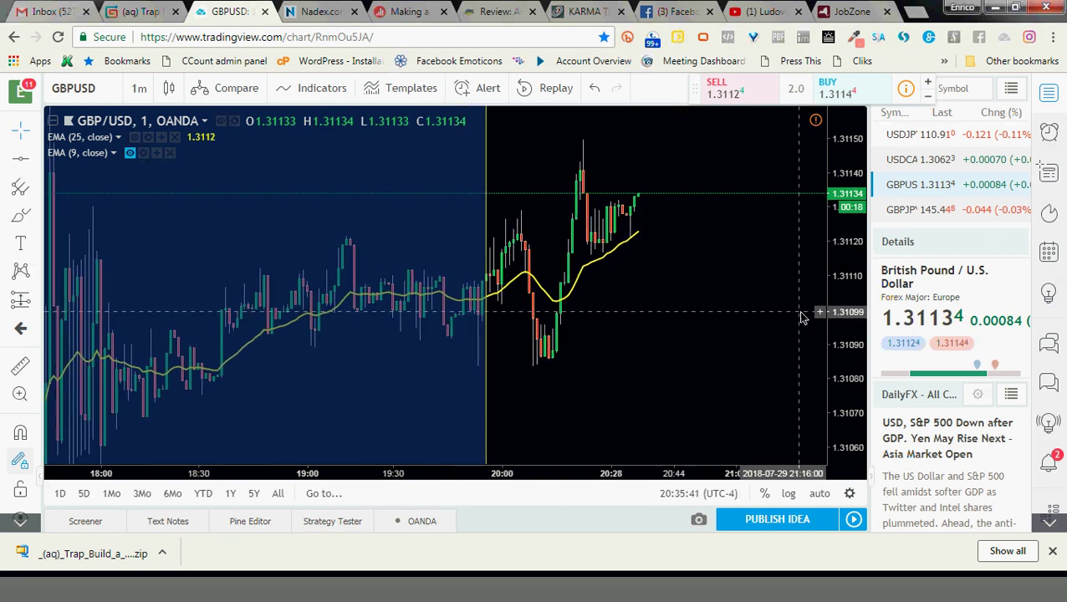
{"action": "scroll", "coordinate": [761, 291], "scroll_direction": "down", "scroll_amount": 2}
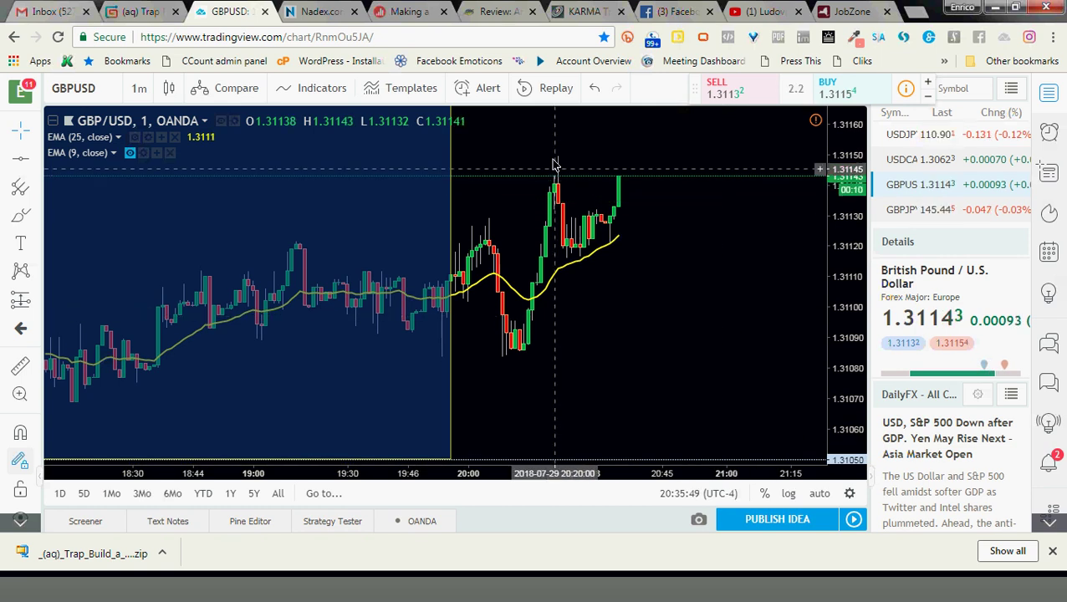
{"action": "left_click", "coordinate": [318, 12]}
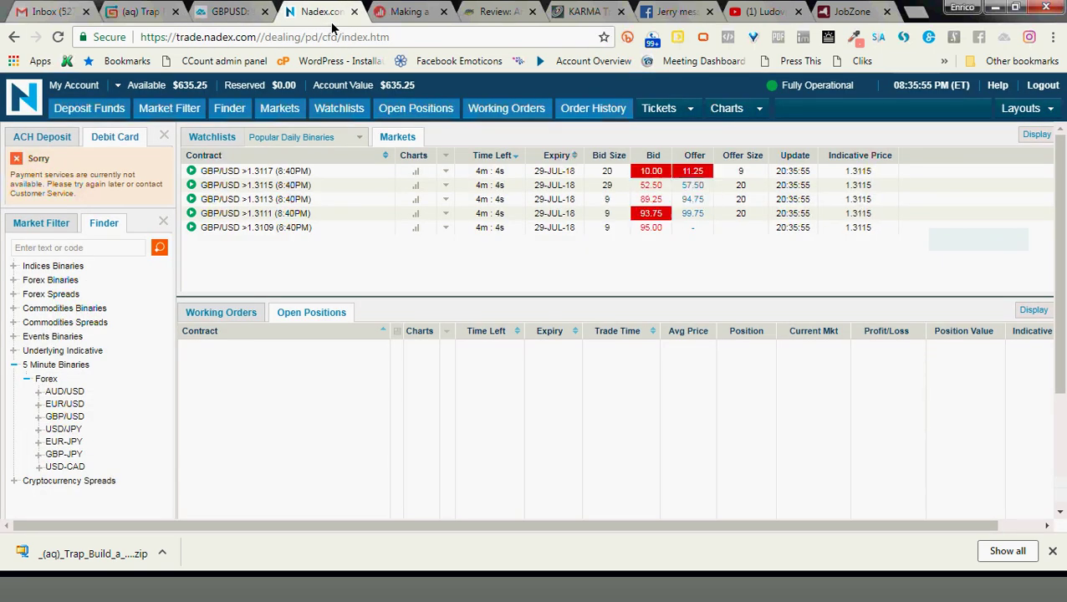
Step: Compress the price scale of the TradingView GBP/USD chart to show a wider price range around the recent candles
{"action": "left_click", "coordinate": [232, 7]}
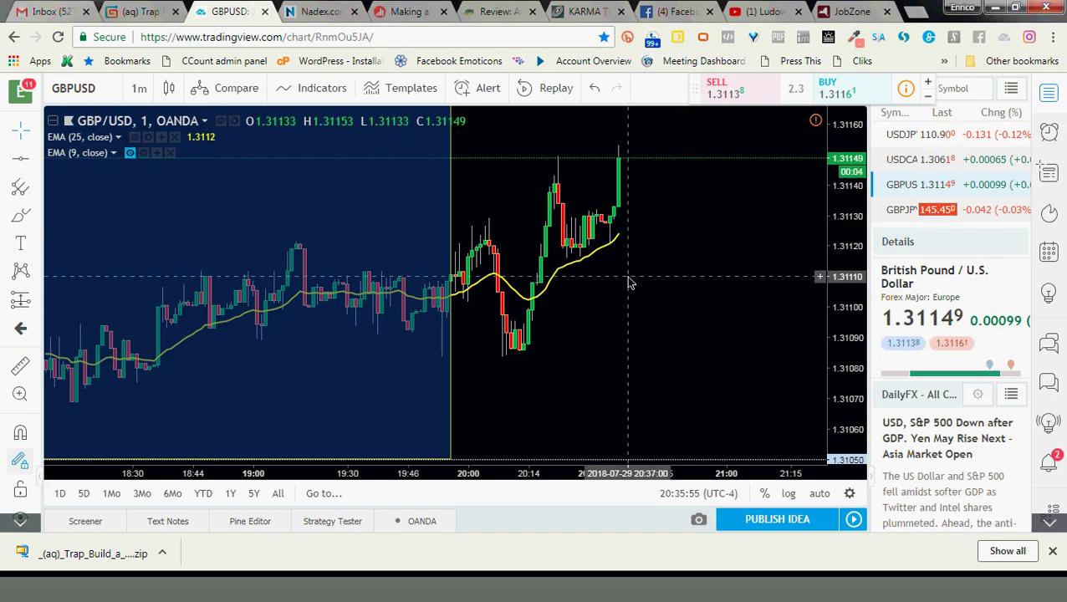
{"action": "scroll", "coordinate": [774, 270], "scroll_direction": "up", "scroll_amount": 2}
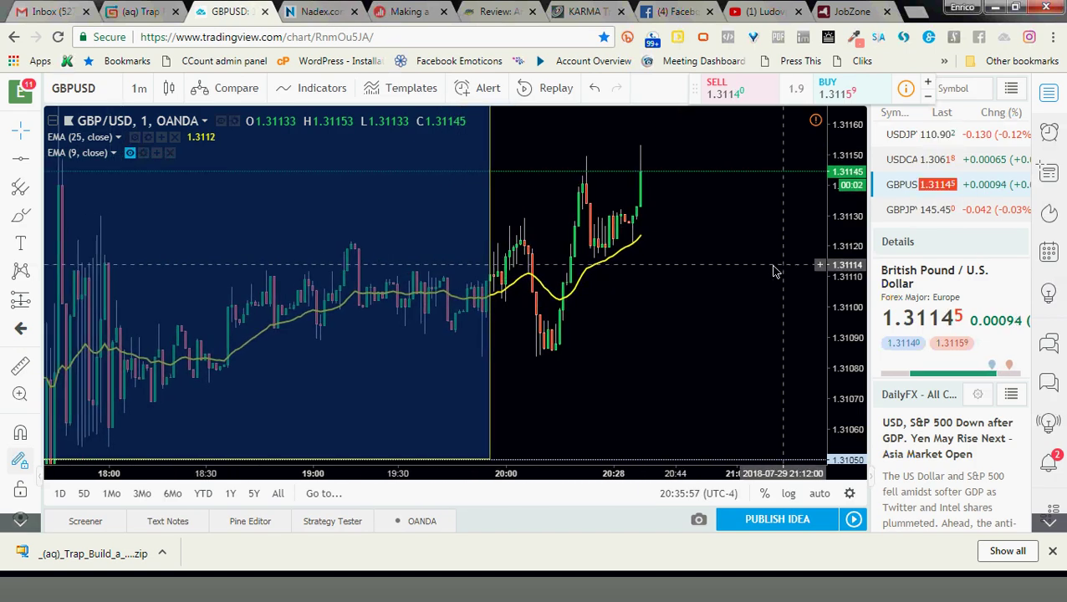
{"action": "left_click_drag", "start_coordinate": [847, 284], "coordinate": [854, 318]}
{"action": "scroll", "coordinate": [775, 312], "scroll_direction": "up", "scroll_amount": 1}
{"action": "scroll", "coordinate": [775, 312], "scroll_direction": "down", "scroll_amount": 1}
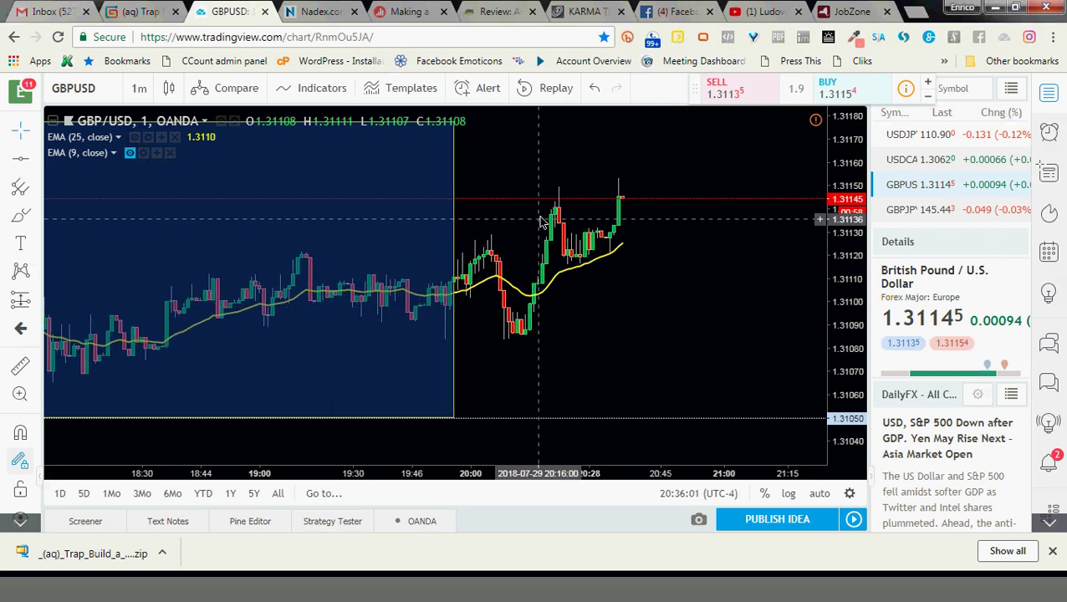
Step: Switch the GBP/USD chart to the 5-minute interval and turn on automatic scaling of the price axis
{"action": "left_click", "coordinate": [137, 88]}
{"action": "left_click", "coordinate": [185, 159]}
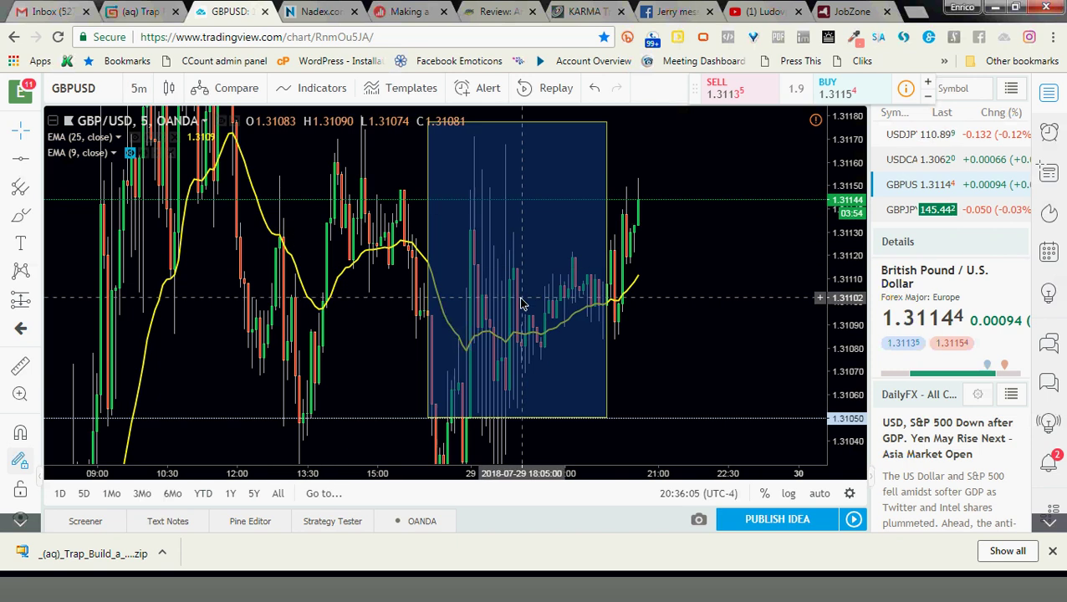
{"action": "left_click", "coordinate": [828, 496]}
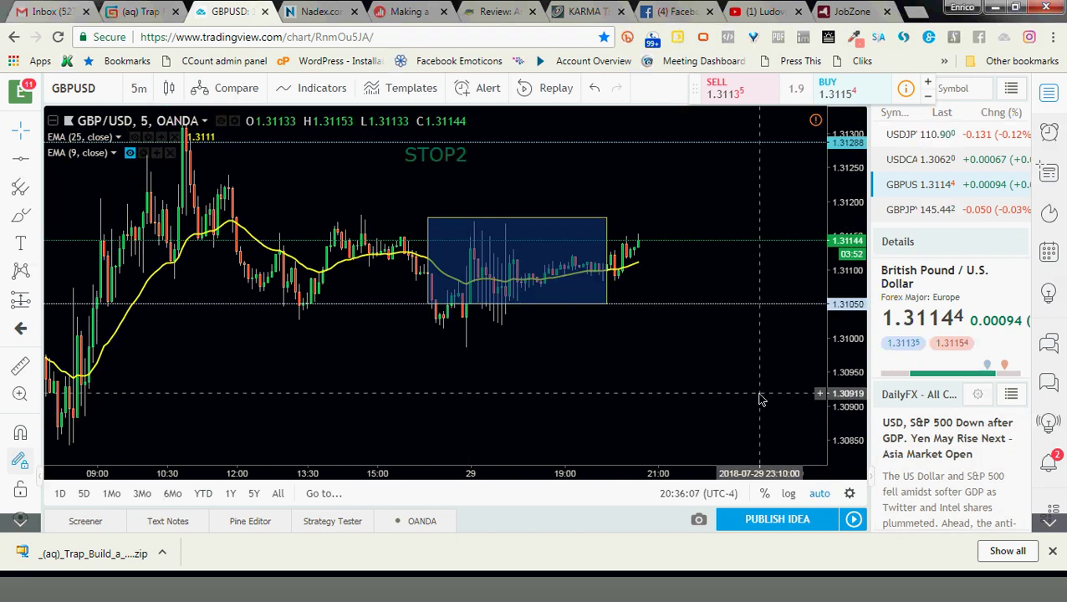
{"action": "scroll", "coordinate": [760, 399], "scroll_direction": "up", "scroll_amount": 3}
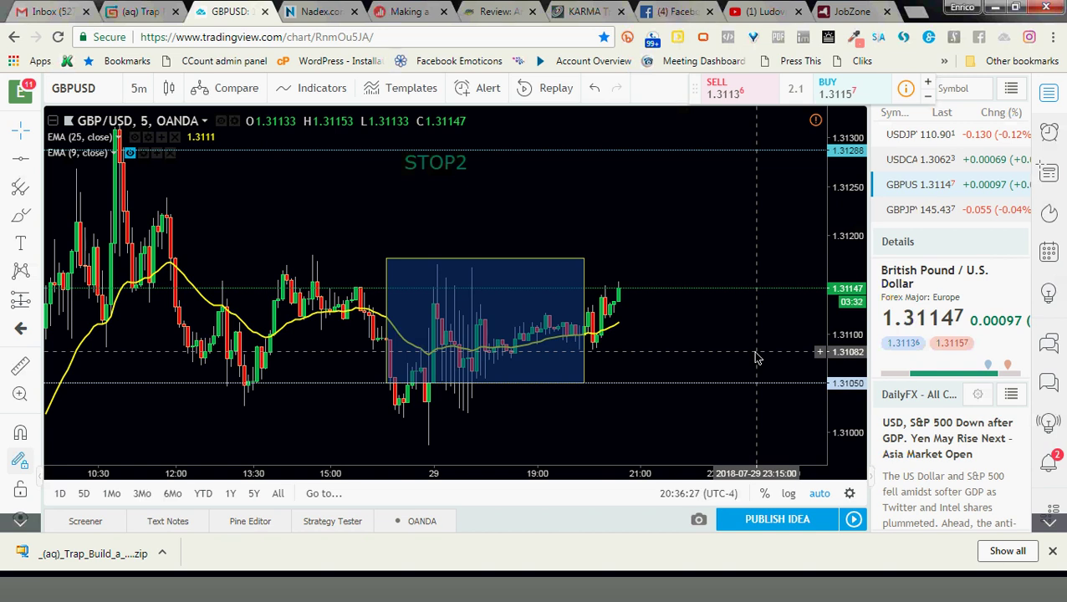
Step: Compare the 8:40PM GBP/USD binary quotes on Nadex with the five-minute candles on the TradingView chart
{"action": "left_click", "coordinate": [338, 9]}
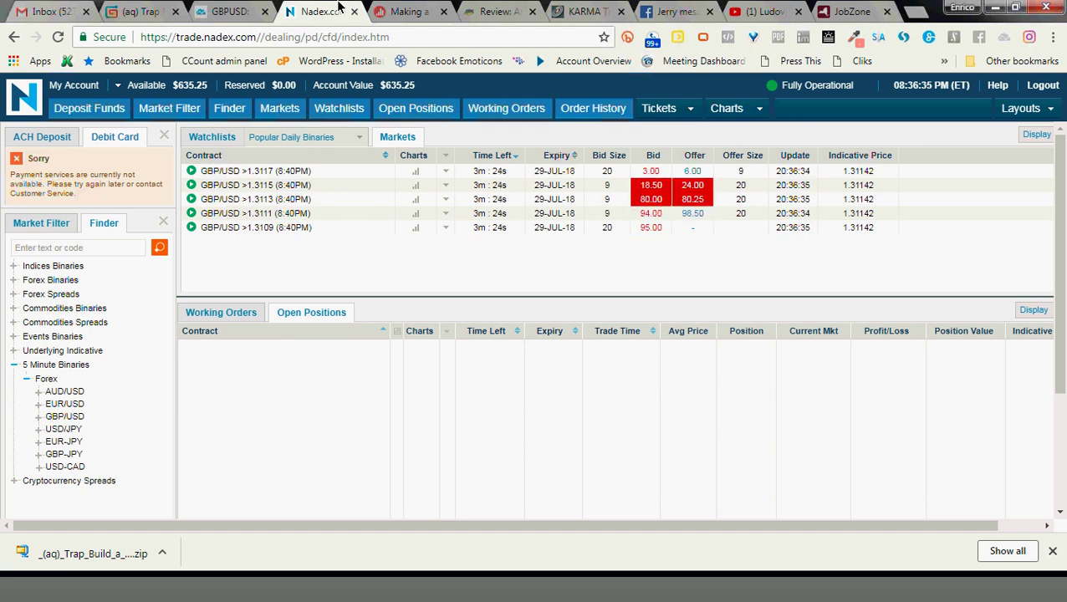
{"action": "left_click", "coordinate": [251, 8]}
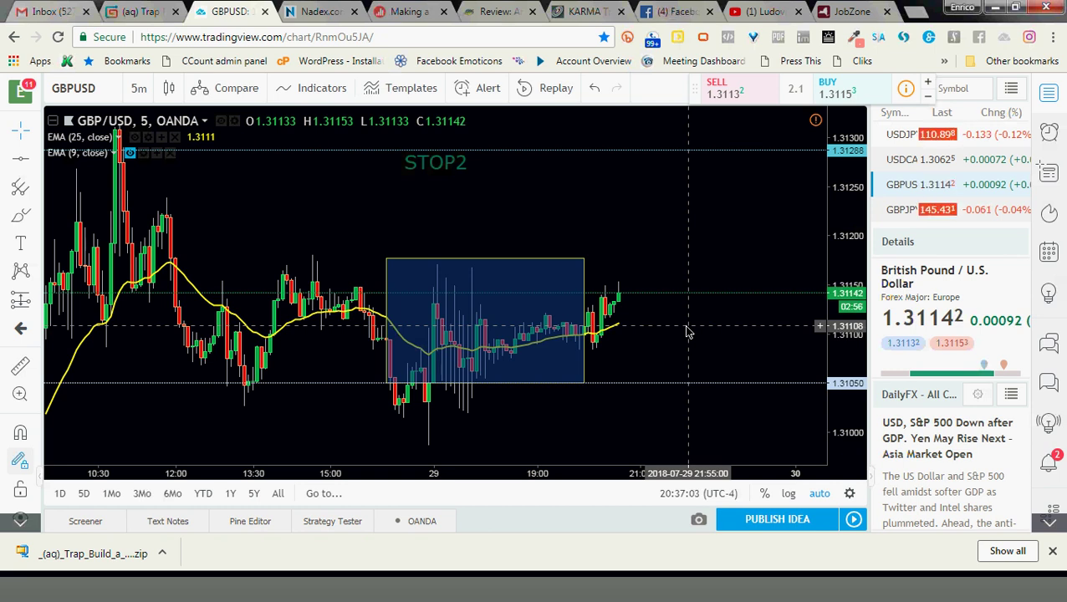
{"action": "left_click", "coordinate": [304, 10]}
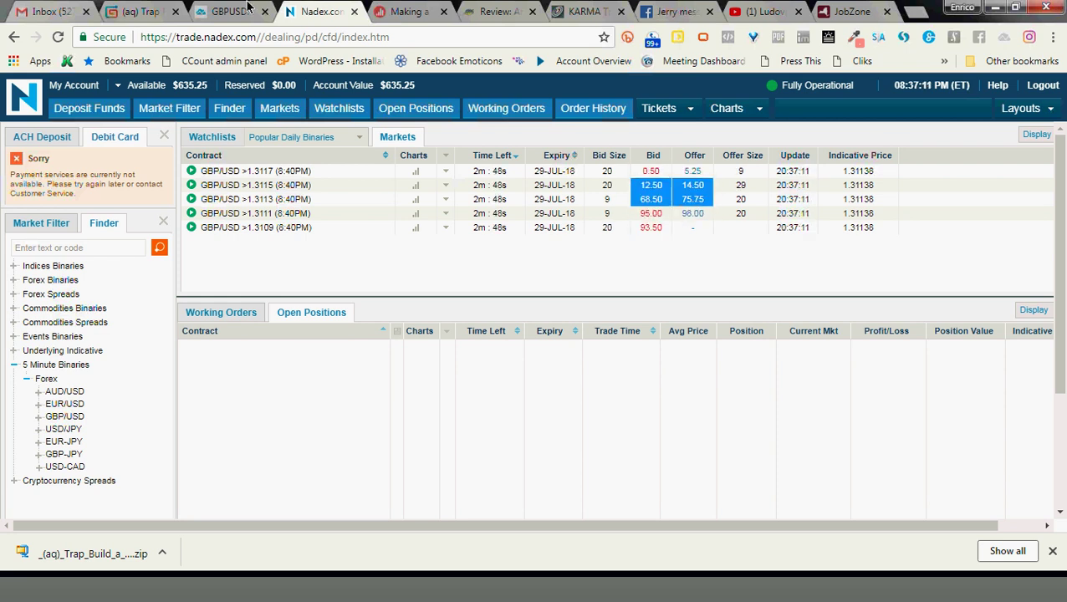
{"action": "left_click", "coordinate": [243, 10]}
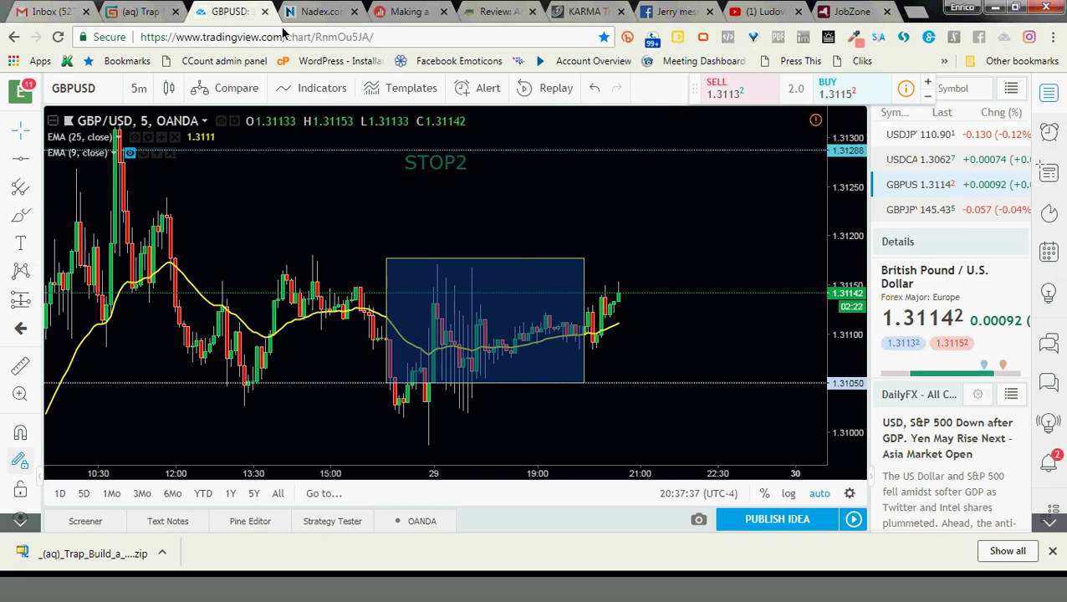
{"action": "left_click", "coordinate": [308, 17]}
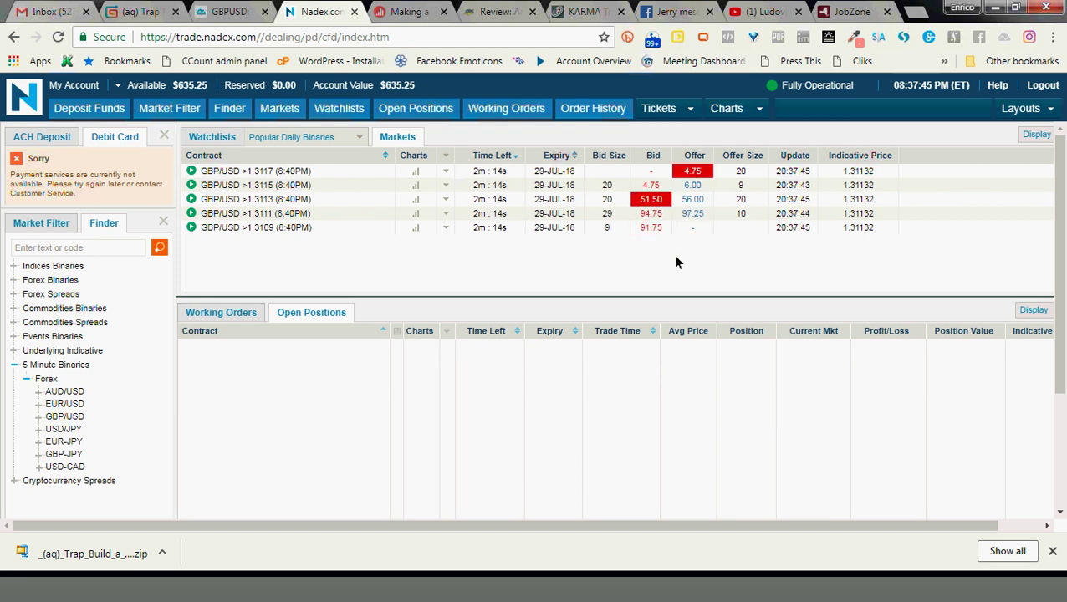
Step: Return to TradingView and set the GBP/USD chart to the 1-minute interval
{"action": "left_click", "coordinate": [221, 11]}
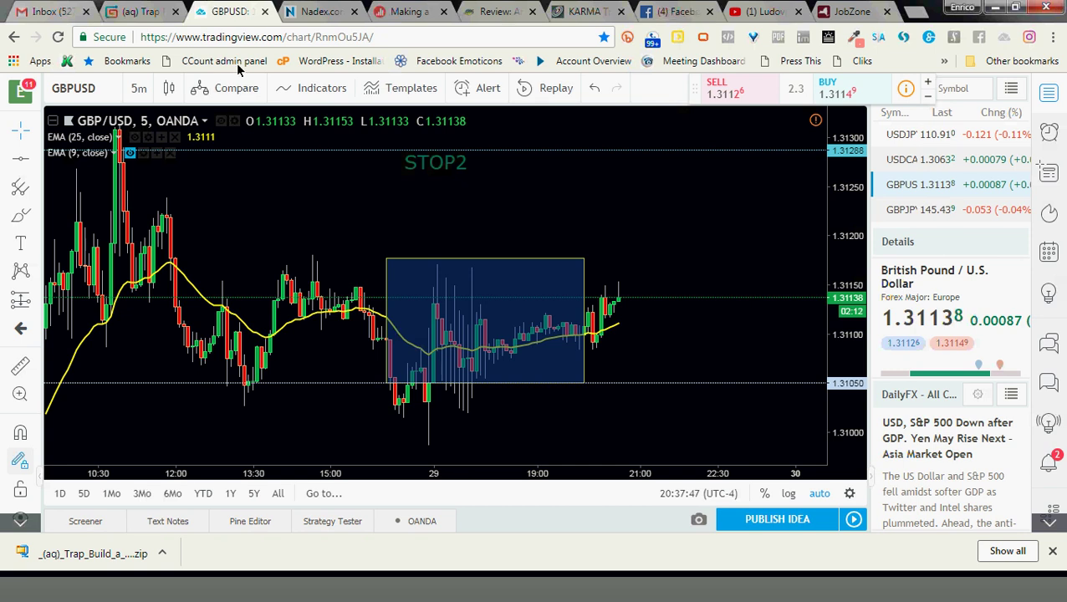
{"action": "left_click", "coordinate": [144, 88]}
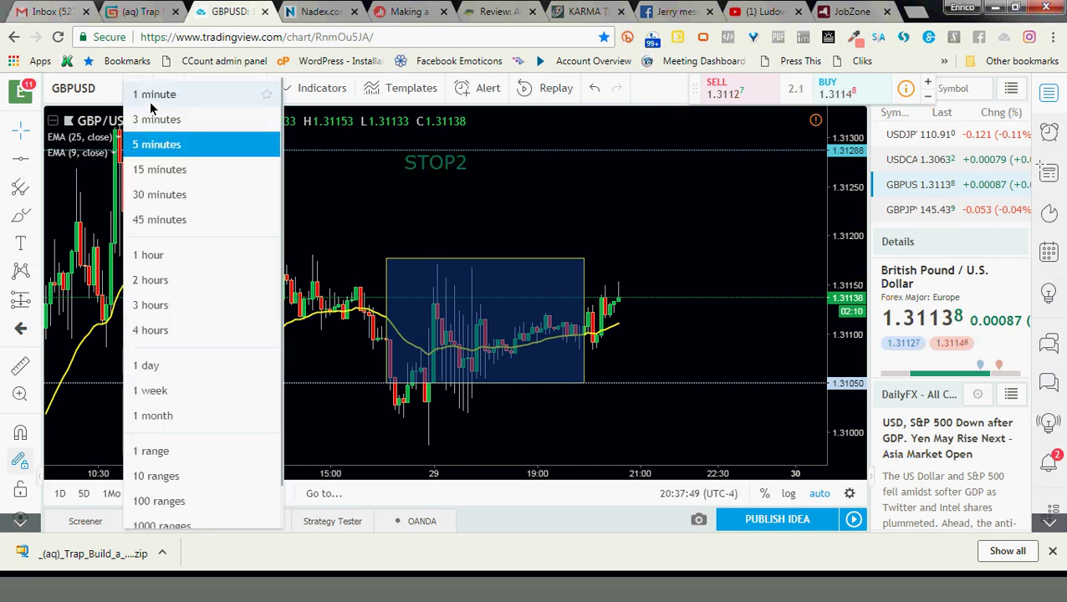
{"action": "left_click", "coordinate": [152, 97]}
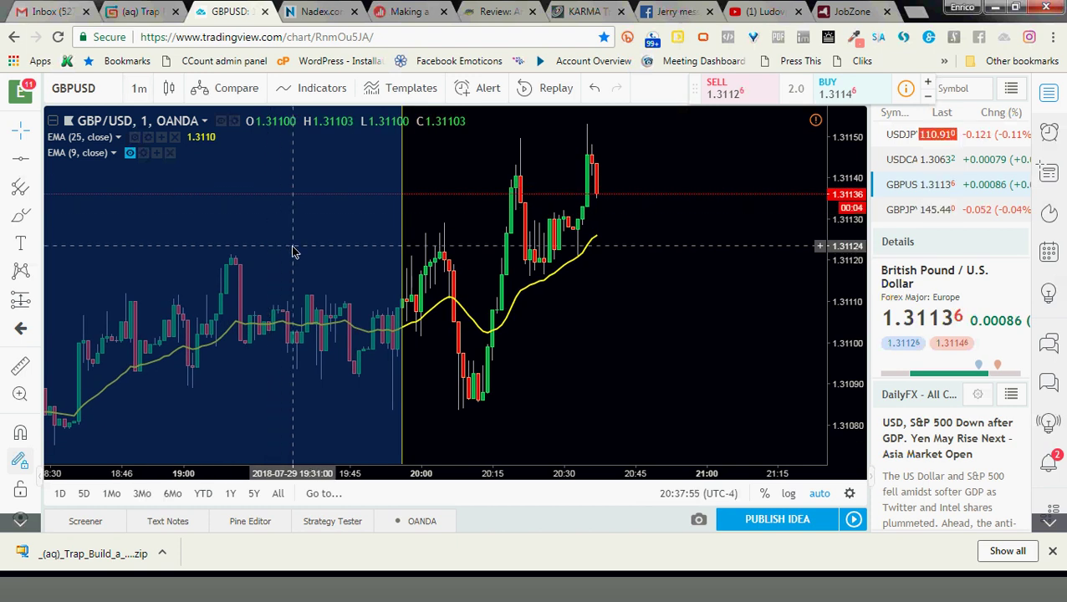
Step: Check the bid and offer prices of the Nadex 8:40PM GBP/USD contracts against the latest one-minute candles on TradingView
{"action": "left_click", "coordinate": [326, 8]}
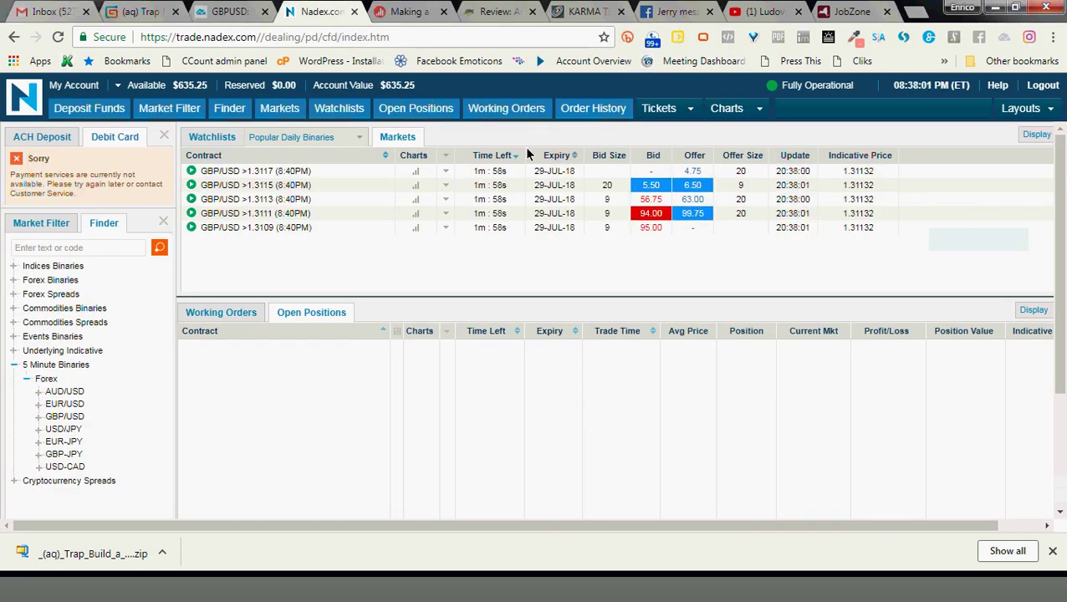
{"action": "left_click", "coordinate": [220, 8]}
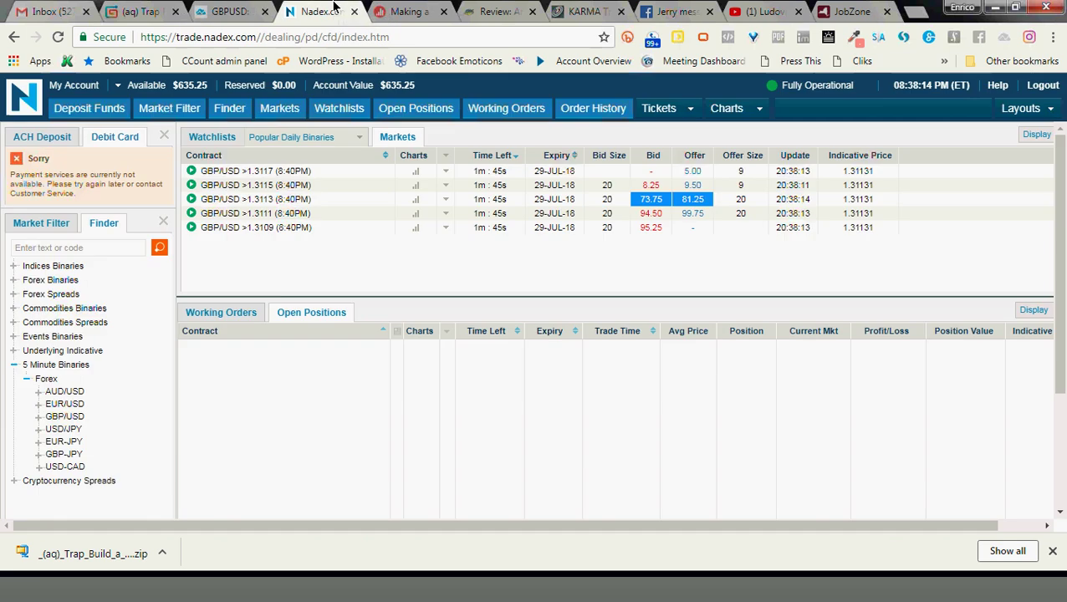
{"action": "left_click", "coordinate": [333, 8]}
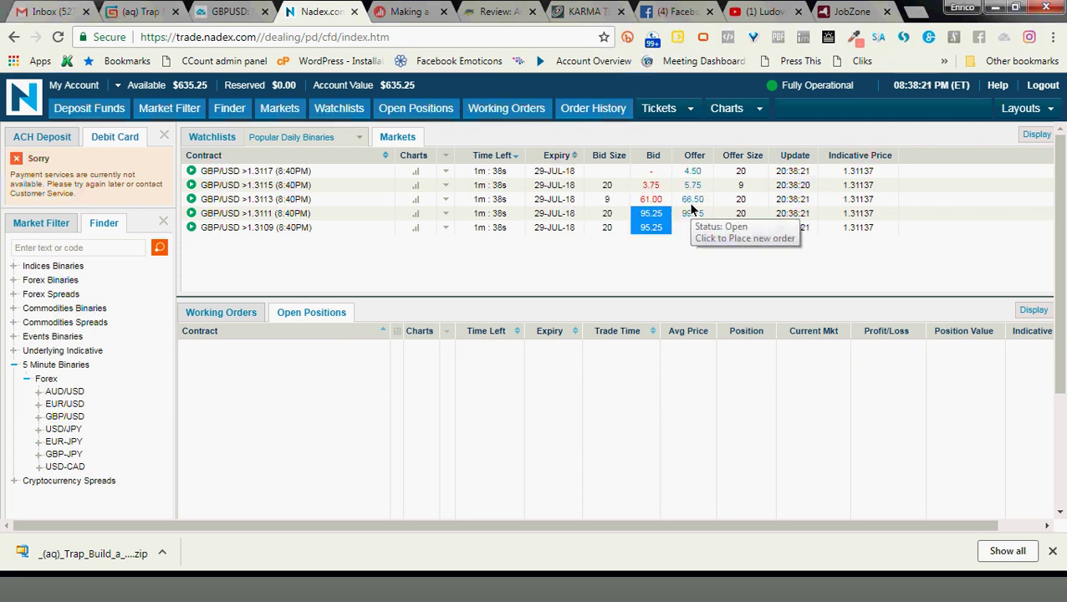
{"action": "left_click", "coordinate": [237, 8]}
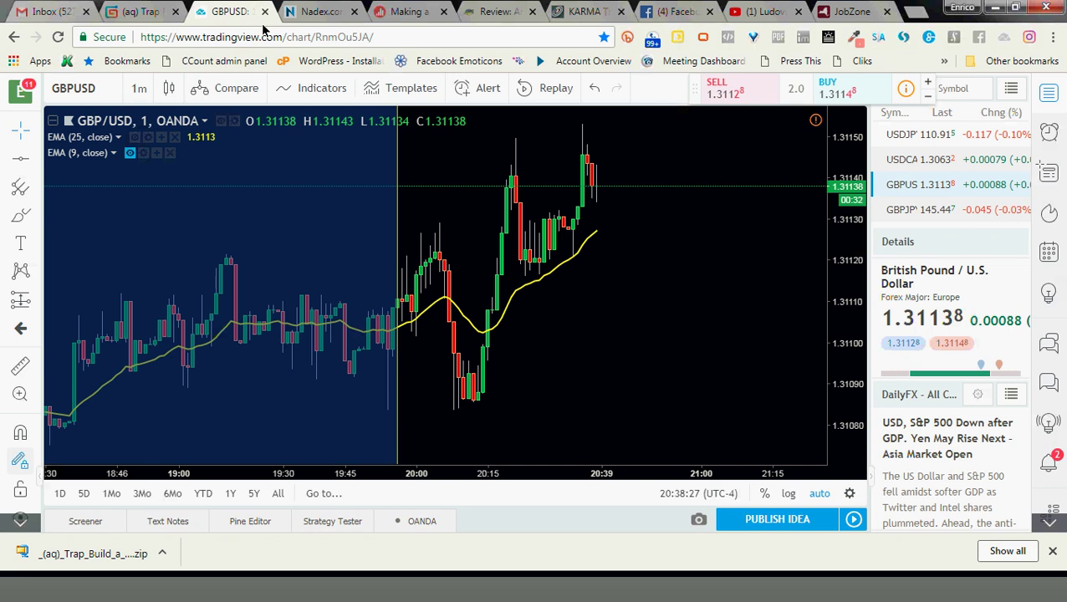
{"action": "left_click", "coordinate": [312, 11]}
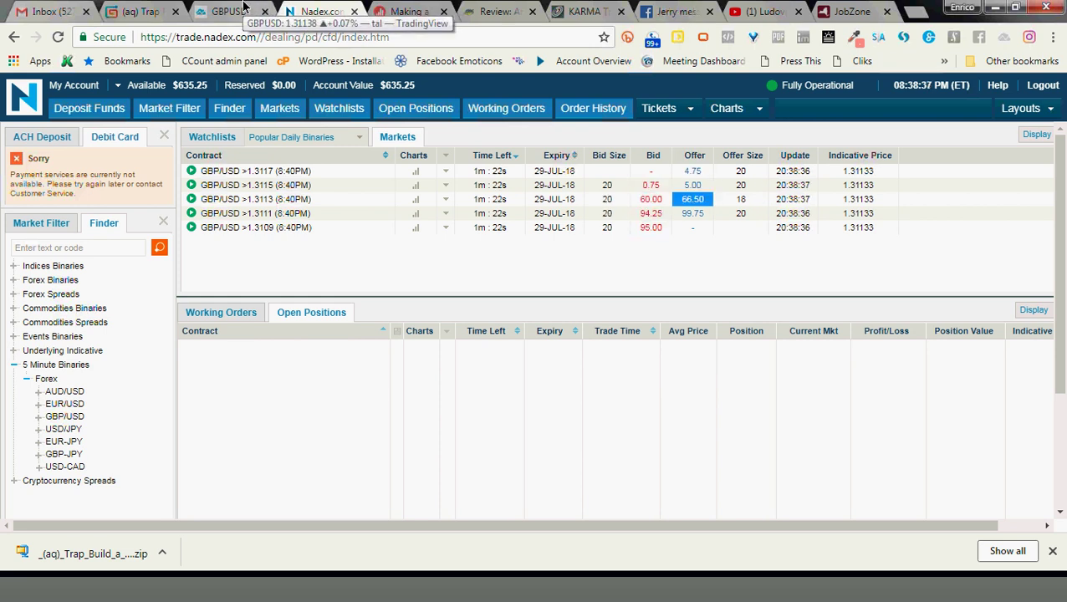
{"action": "left_click", "coordinate": [244, 8]}
{"action": "left_click", "coordinate": [329, 12]}
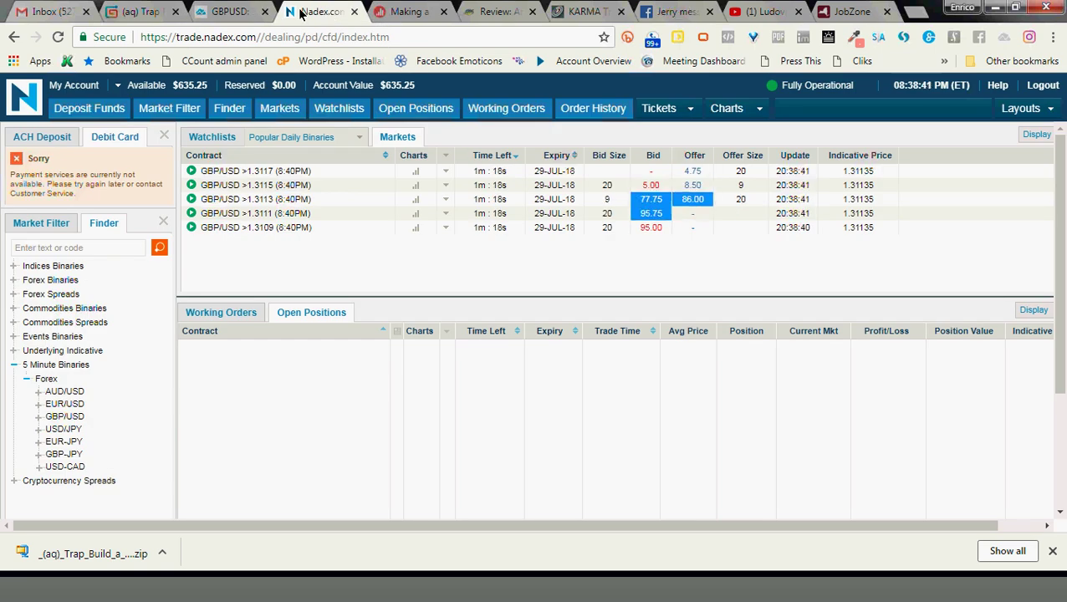
{"action": "left_click", "coordinate": [232, 11]}
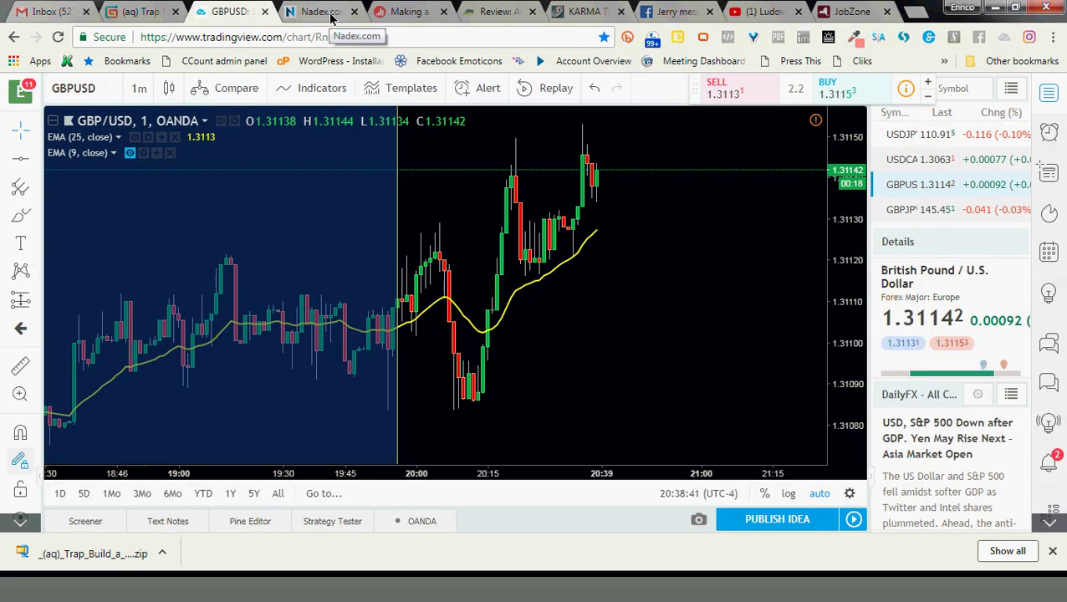
Step: Switch to Nadex and place a limit order to buy 2 contracts of GBP/USD >1.3113 (8:40PM) at a price of 83
{"action": "left_click", "coordinate": [329, 12]}
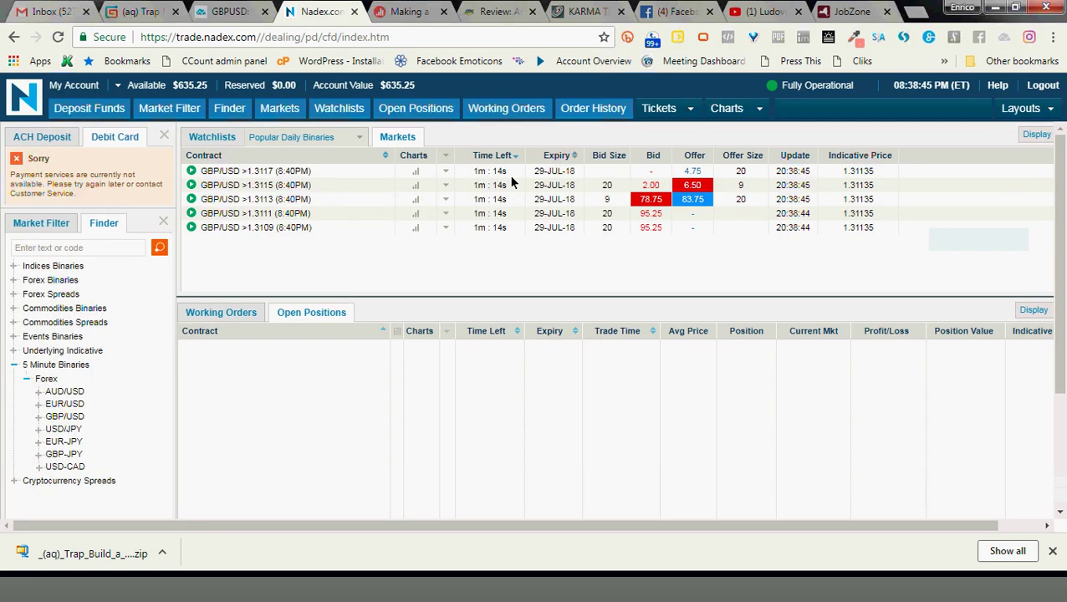
{"action": "left_click", "coordinate": [691, 204]}
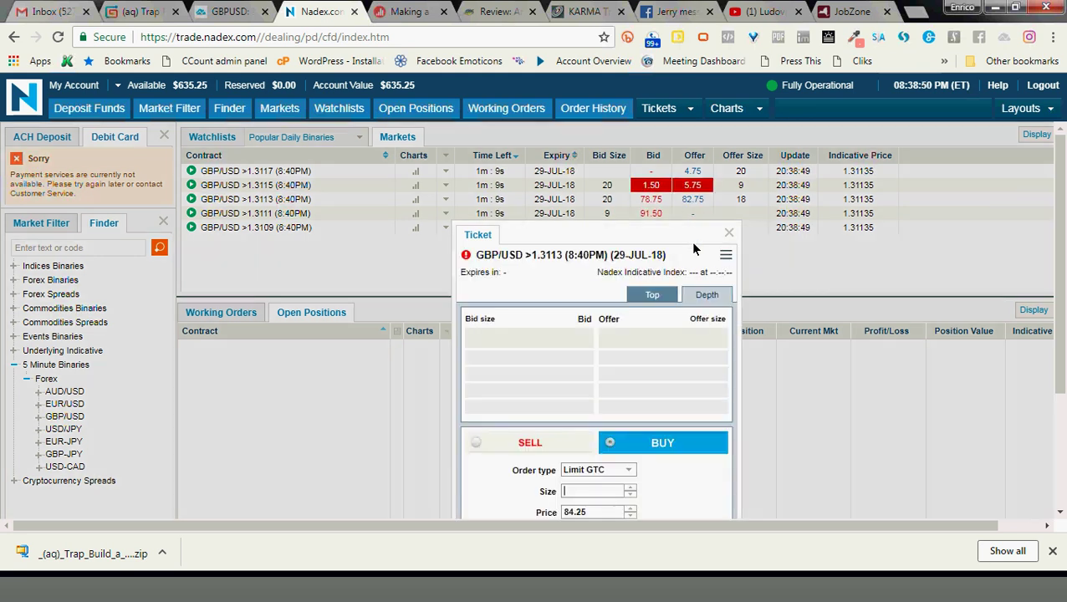
{"action": "left_click_drag", "start_coordinate": [690, 241], "coordinate": [397, 179]}
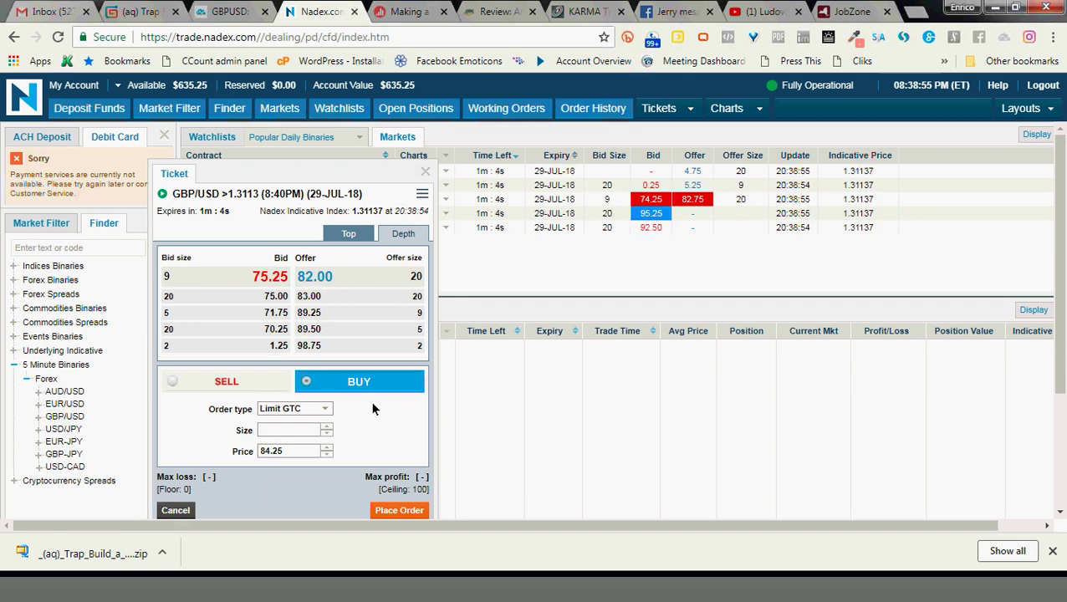
{"action": "type", "text": "2"}
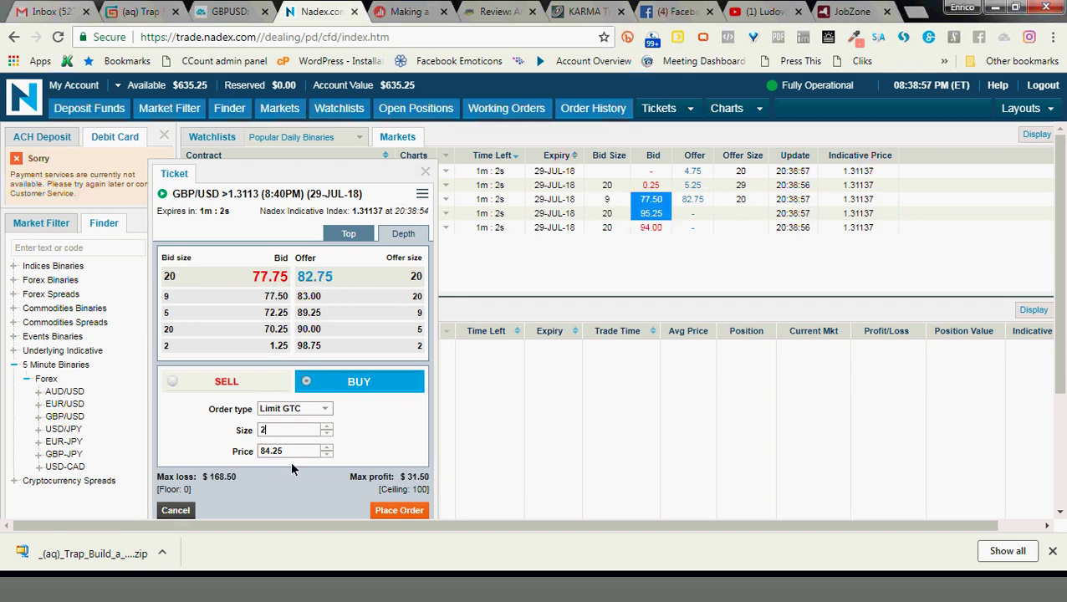
{"action": "left_click_drag", "start_coordinate": [288, 448], "coordinate": [227, 462]}
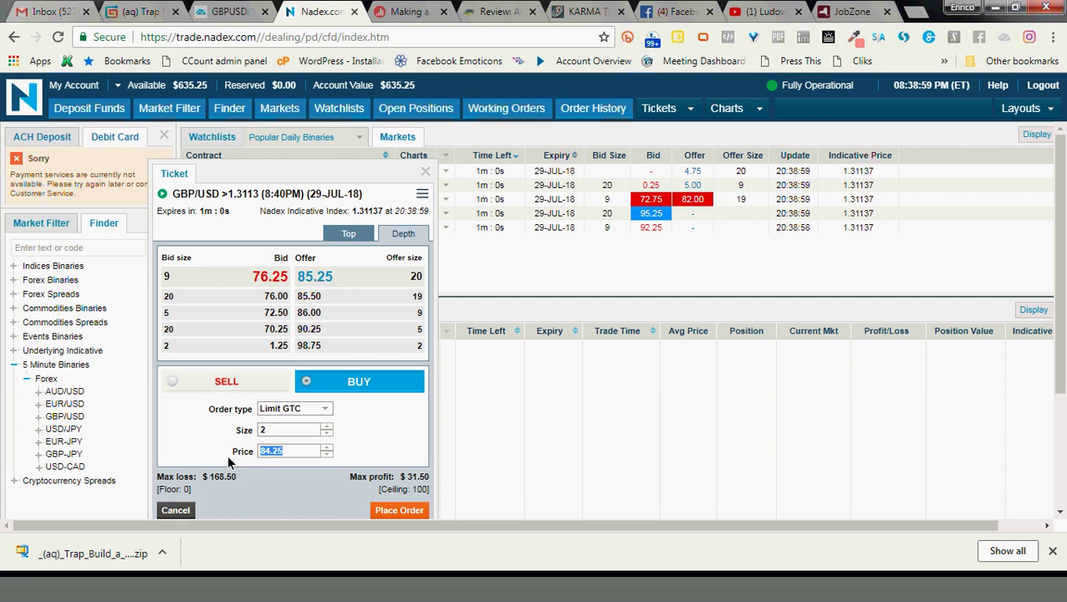
{"action": "type", "text": "83"}
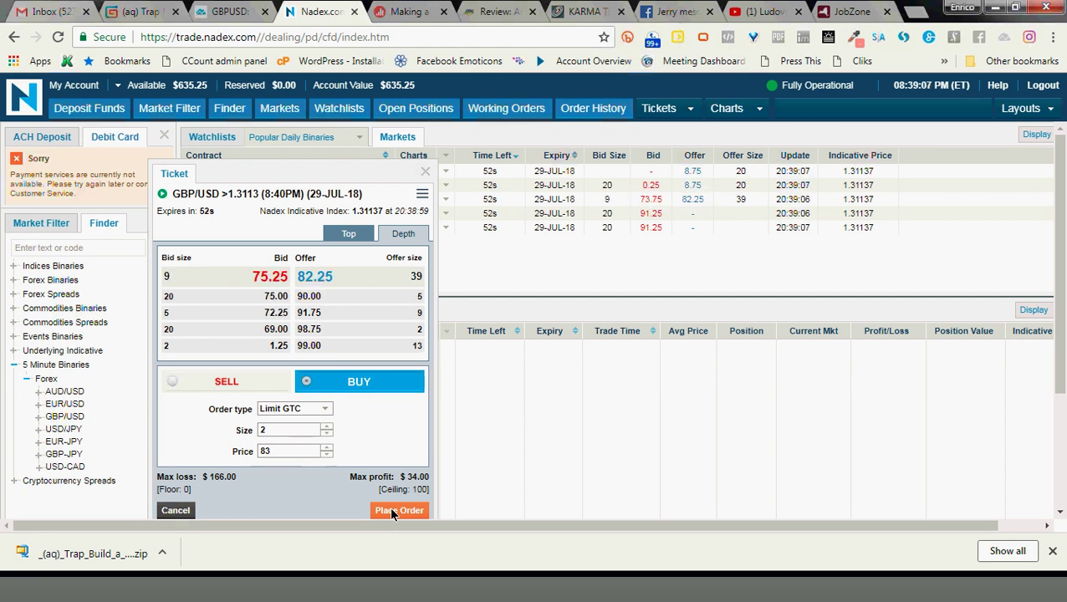
{"action": "left_click", "coordinate": [390, 506]}
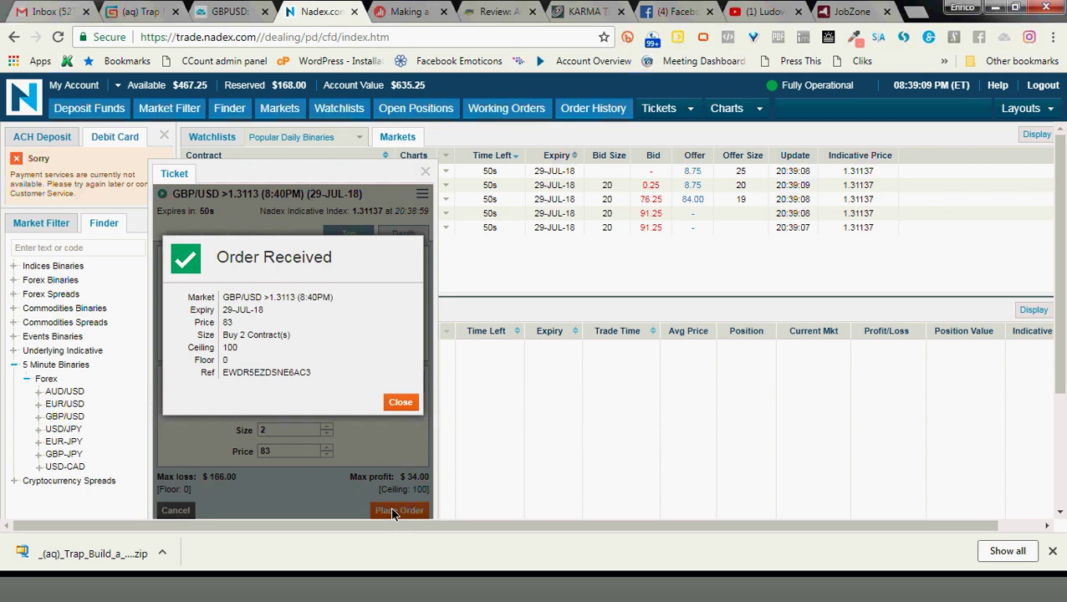
{"action": "left_click", "coordinate": [401, 403]}
Step: Open the GBP/USD >1.3113 (8:40PM) working order and cancel its unfilled remainder
{"action": "left_click", "coordinate": [262, 316]}
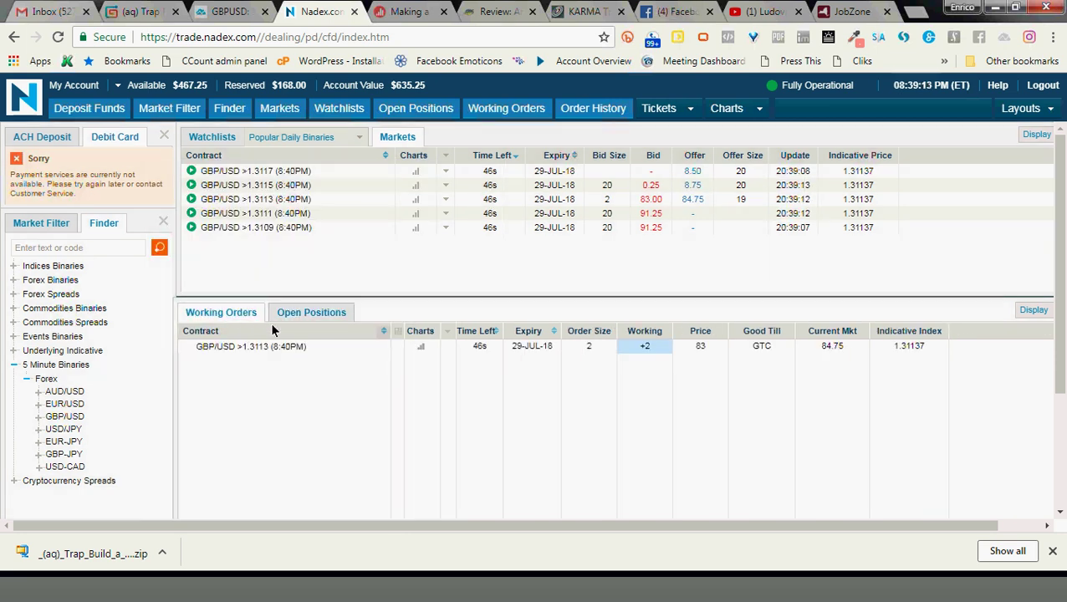
{"action": "left_click", "coordinate": [286, 346]}
{"action": "left_click_drag", "start_coordinate": [525, 243], "coordinate": [410, 143]}
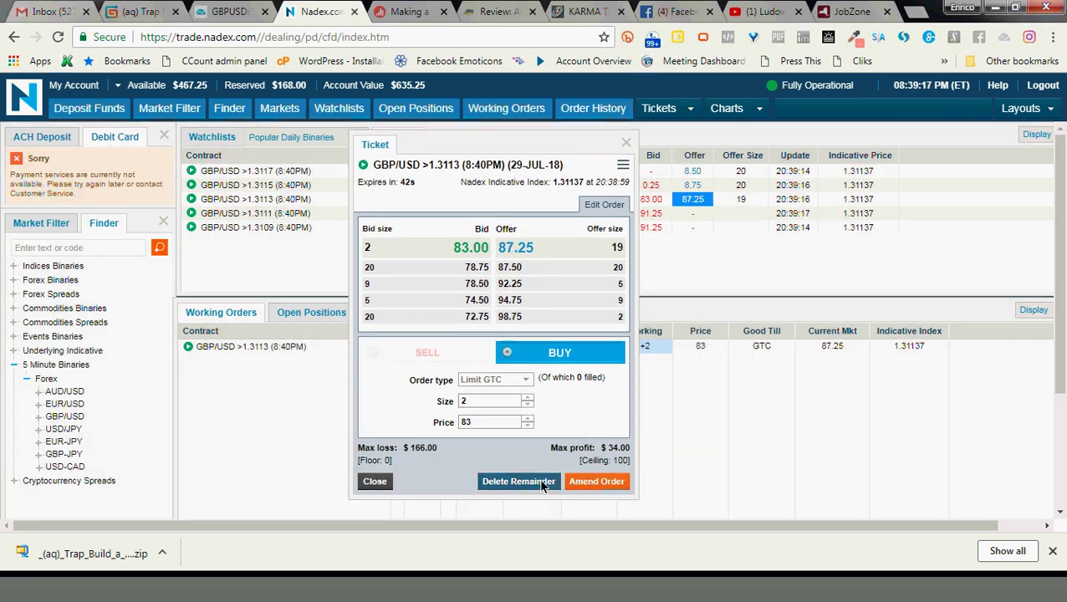
{"action": "left_click", "coordinate": [545, 482]}
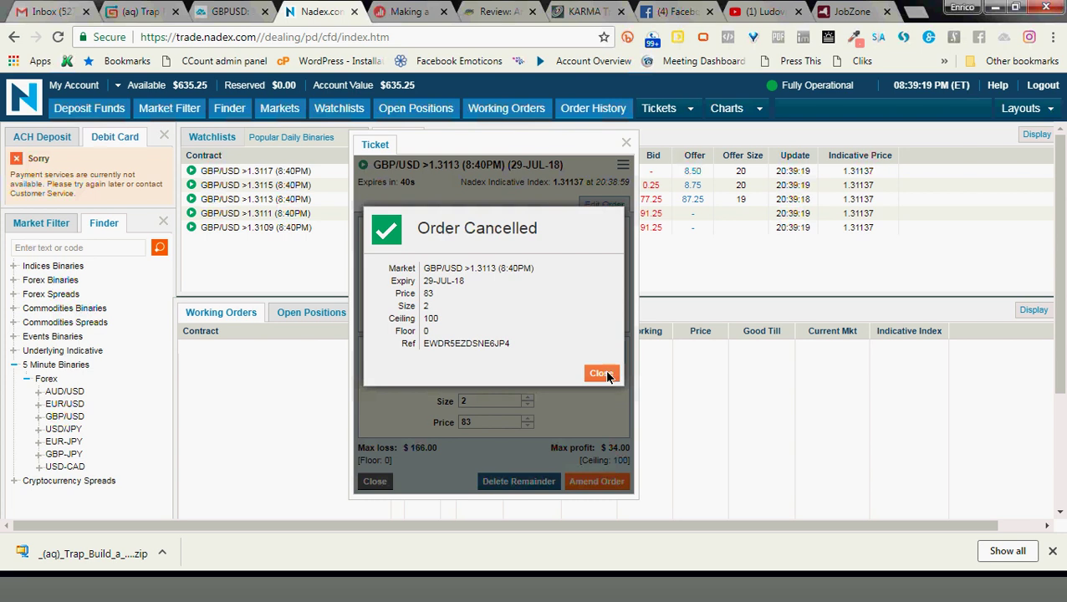
{"action": "left_click", "coordinate": [604, 373]}
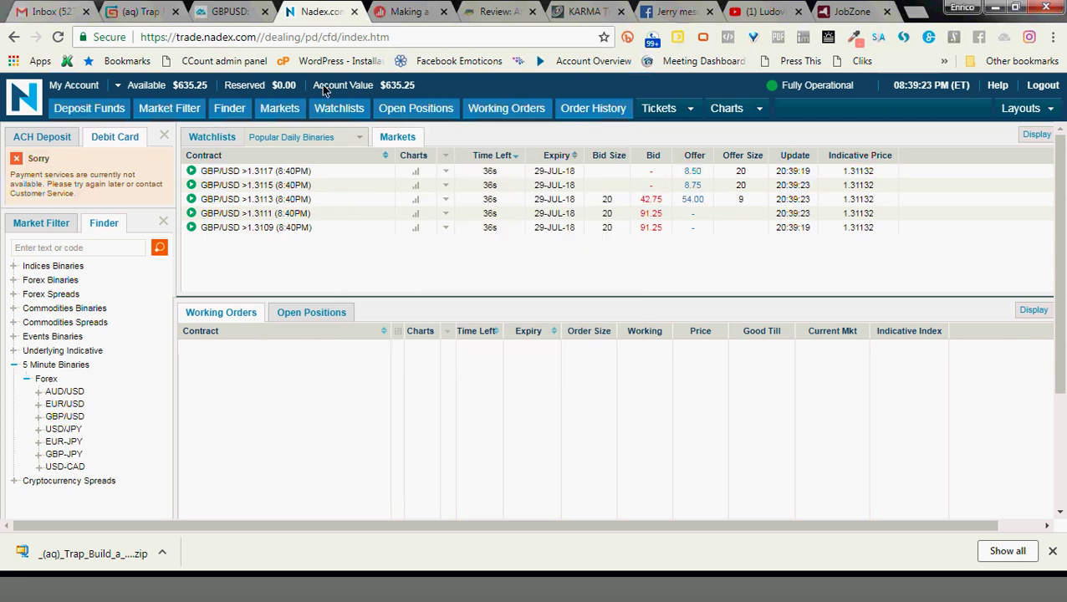
Step: Follow the one-minute GBP/USD chart through the 8:40PM expiry and check the 8:45PM binary quotes on Nadex
{"action": "left_click", "coordinate": [237, 11]}
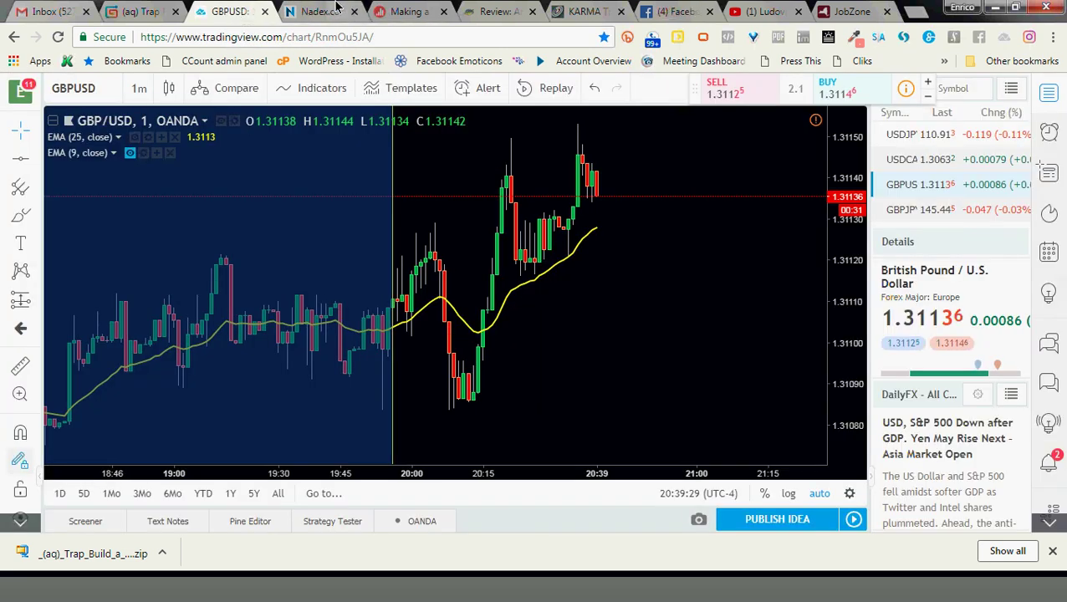
{"action": "left_click", "coordinate": [337, 8]}
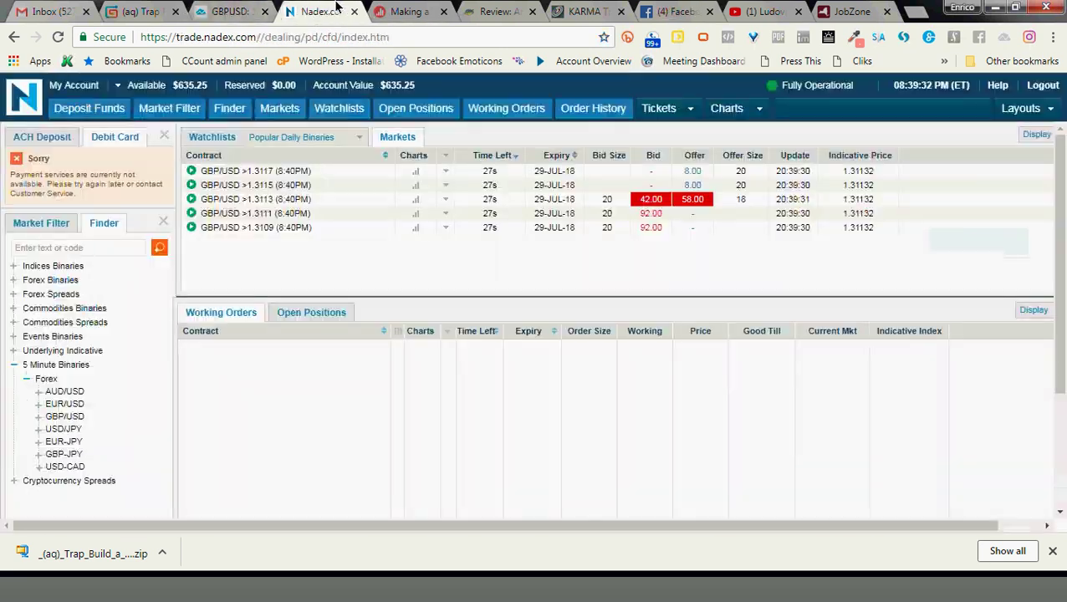
{"action": "left_click", "coordinate": [238, 9]}
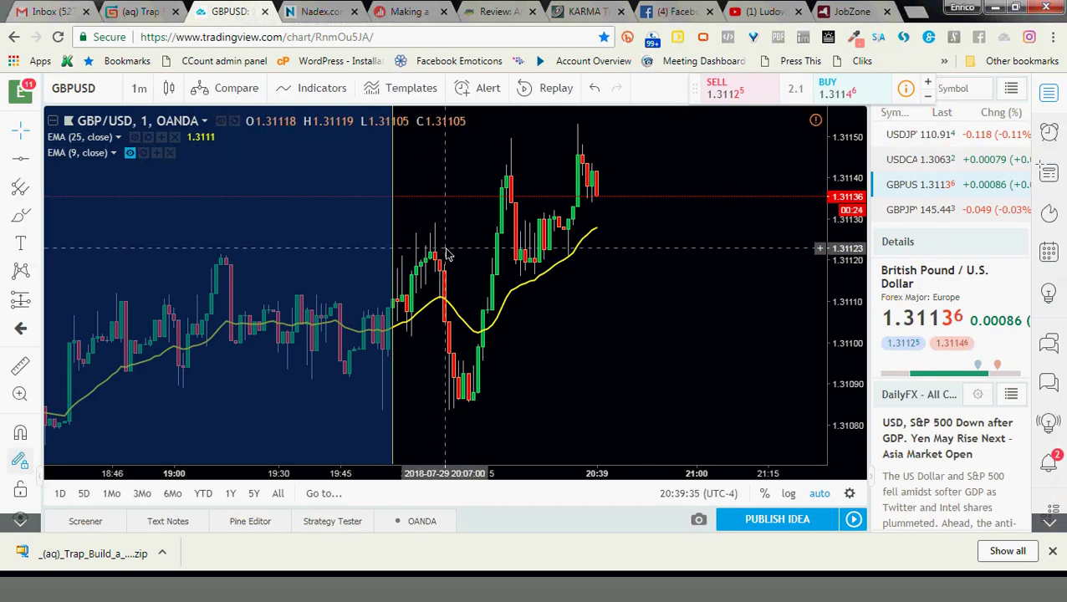
{"action": "scroll", "coordinate": [445, 253], "scroll_direction": "down", "scroll_amount": 3}
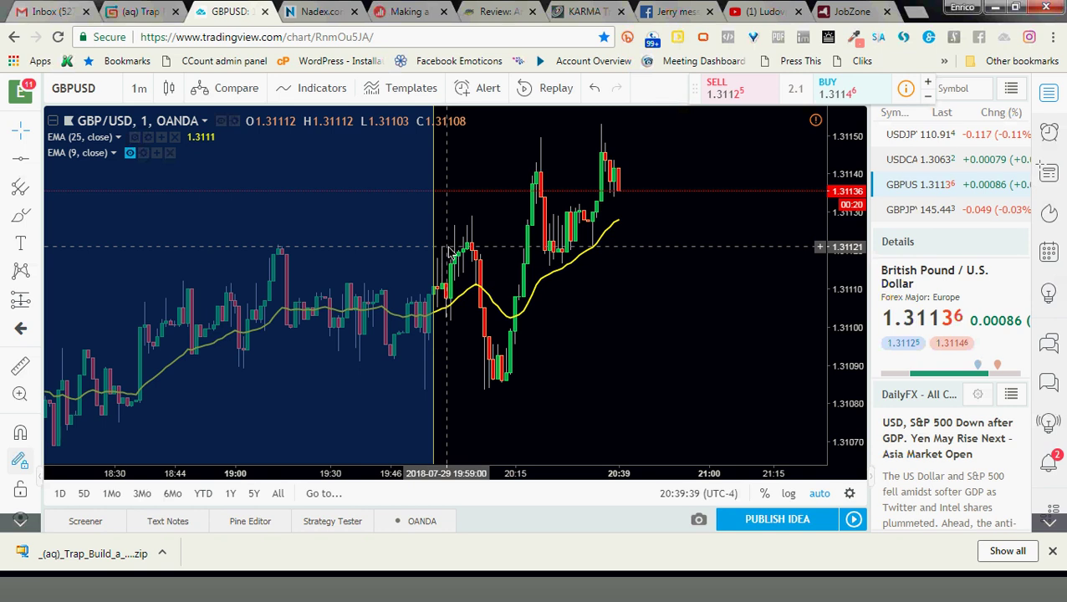
{"action": "left_click", "coordinate": [310, 8]}
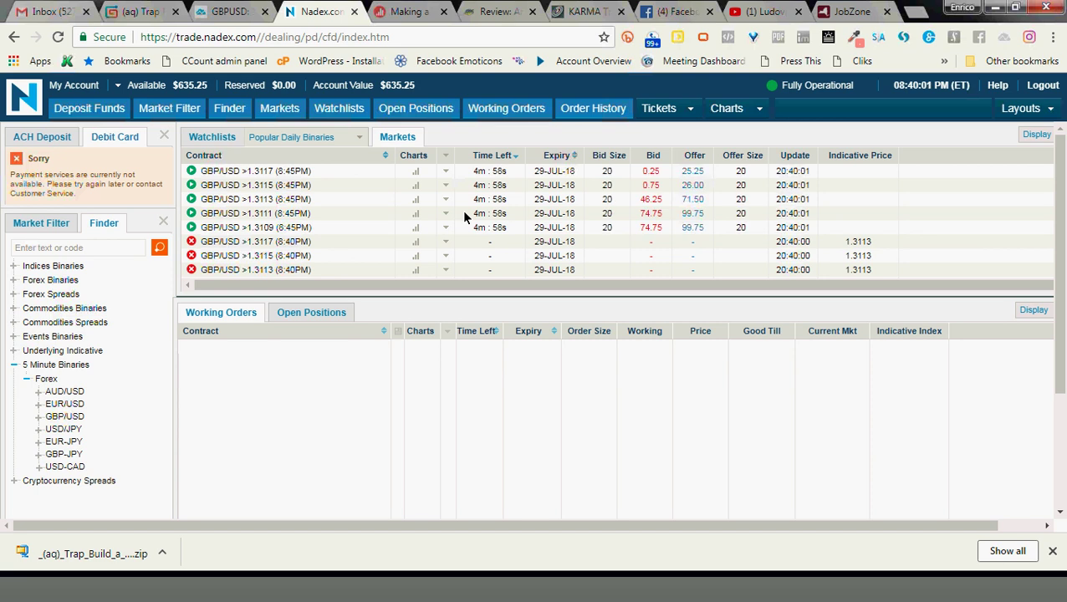
{"action": "left_click", "coordinate": [239, 11]}
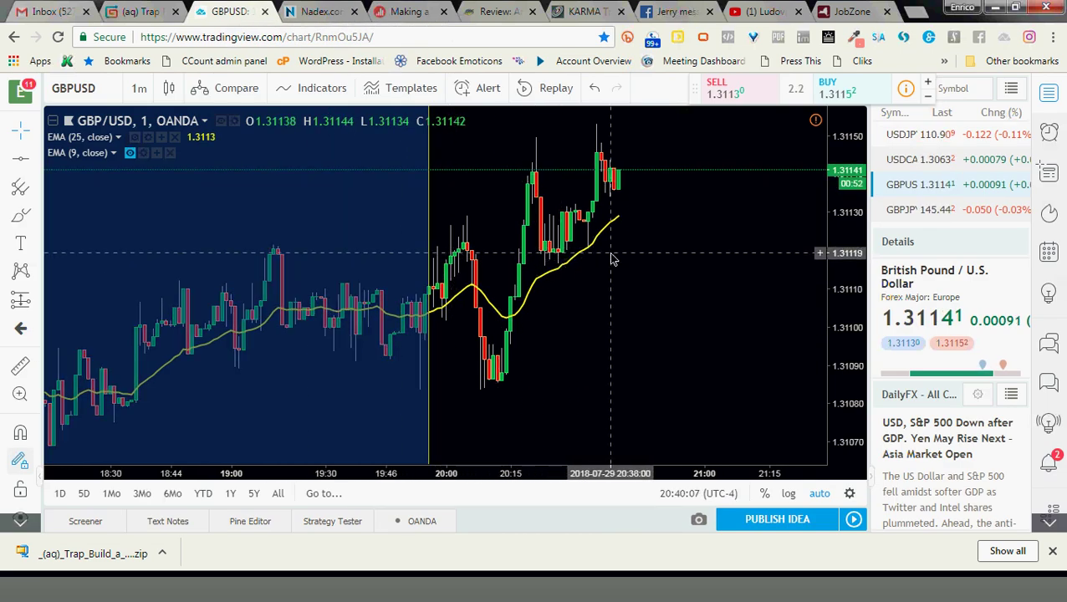
Step: Compare the latest one-minute GBP/USD candles with the Nadex 8:45PM binary quotes and restore the chart's automatic price scaling
{"action": "scroll", "coordinate": [632, 259], "scroll_direction": "up", "scroll_amount": 2}
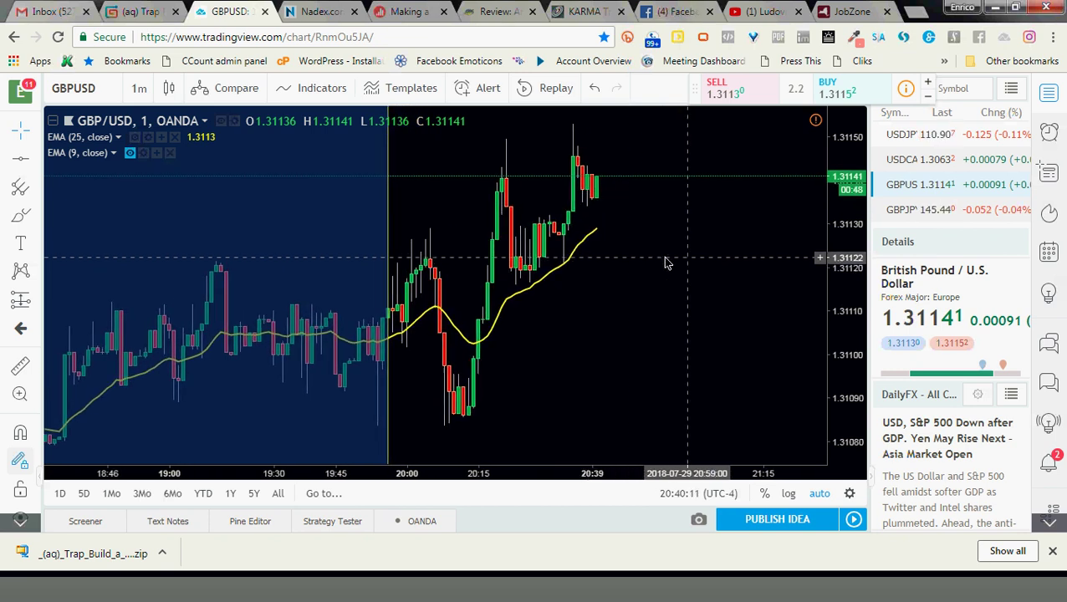
{"action": "left_click_drag", "start_coordinate": [753, 262], "coordinate": [765, 286]}
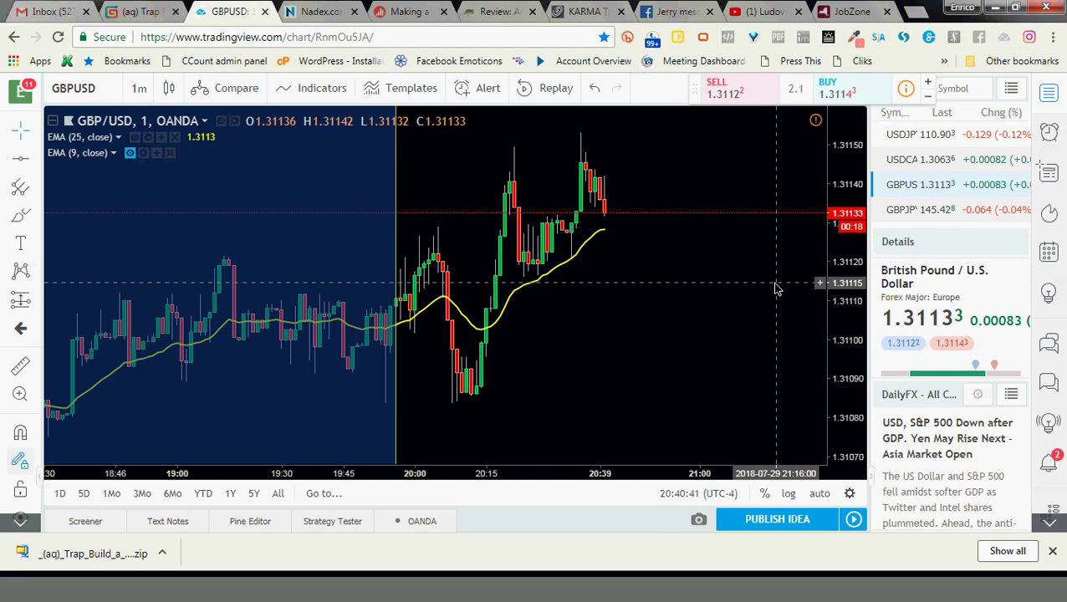
{"action": "scroll", "coordinate": [776, 289], "scroll_direction": "down", "scroll_amount": 1}
{"action": "scroll", "coordinate": [776, 288], "scroll_direction": "up", "scroll_amount": 2}
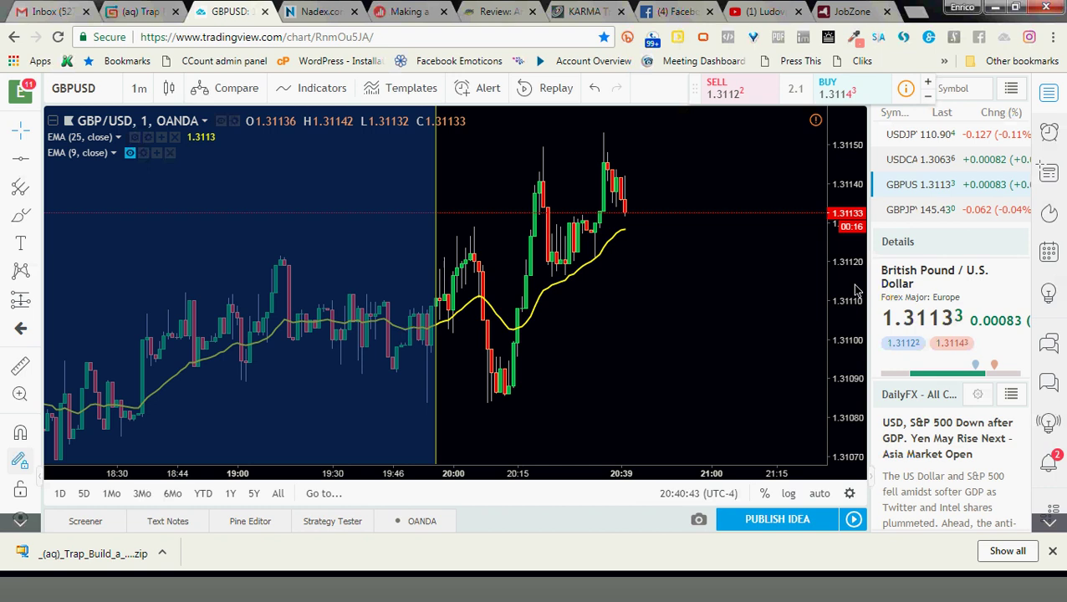
{"action": "left_click_drag", "start_coordinate": [846, 284], "coordinate": [878, 343]}
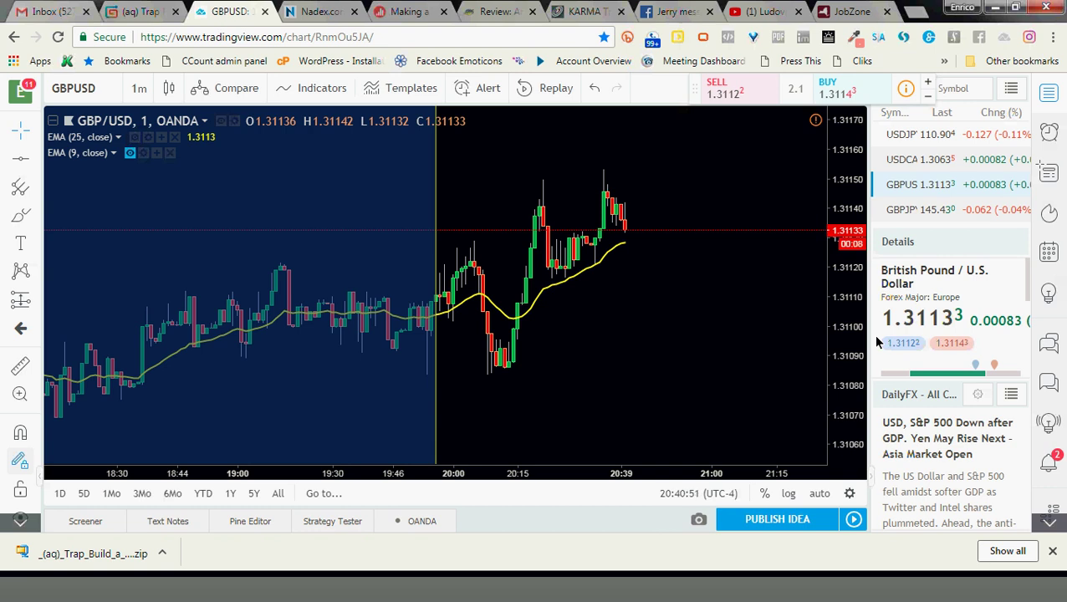
{"action": "left_click", "coordinate": [323, 12]}
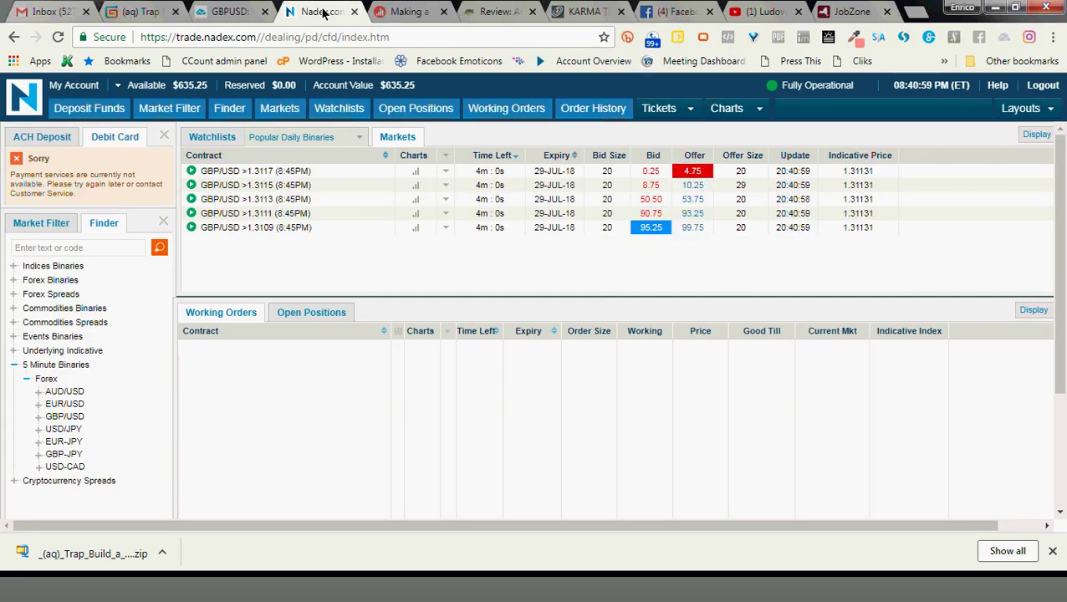
{"action": "left_click", "coordinate": [237, 10]}
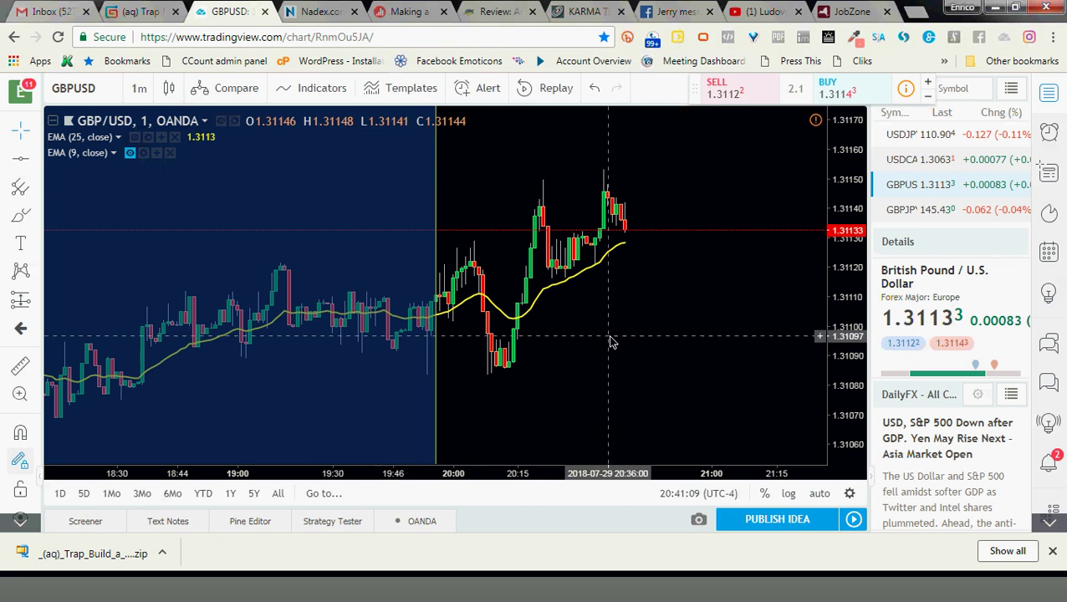
{"action": "left_click", "coordinate": [820, 493]}
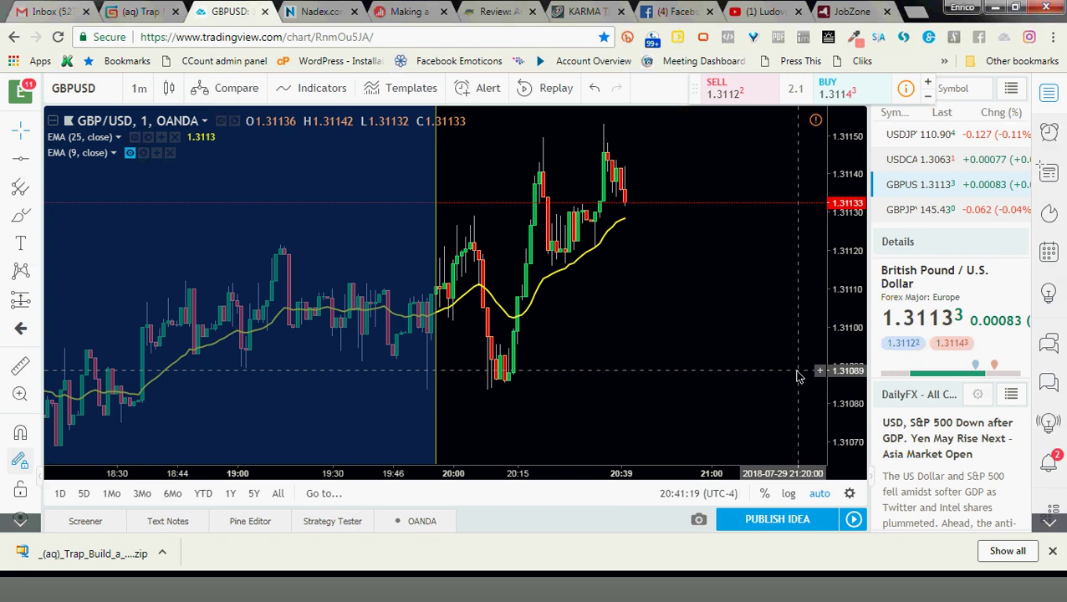
Step: View the GBP/USD chart on the 5-minute interval and return it to the 1-minute interval
{"action": "left_click", "coordinate": [138, 88]}
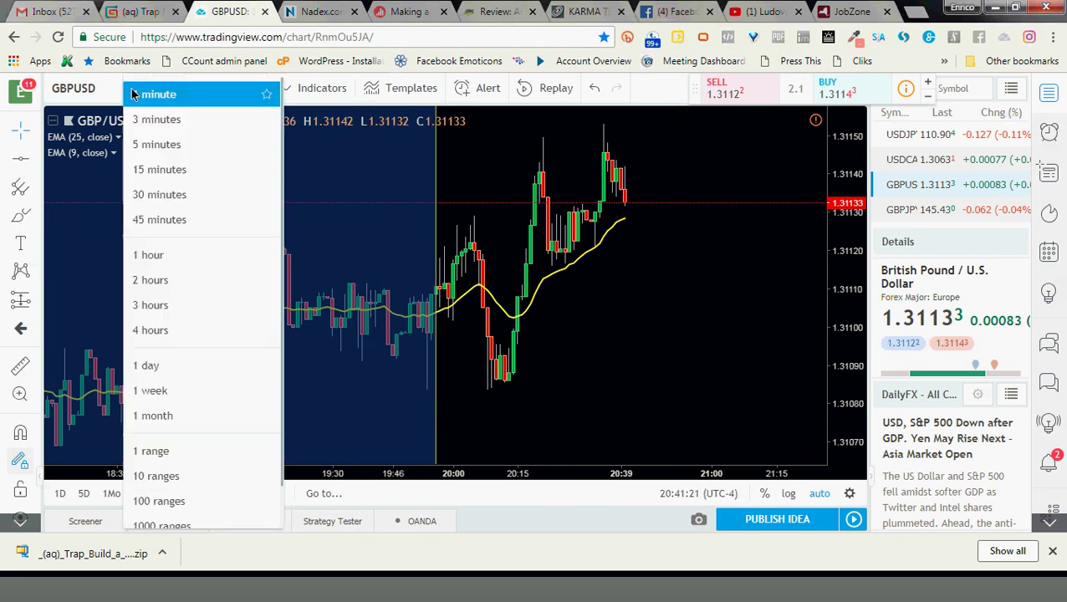
{"action": "left_click", "coordinate": [157, 144]}
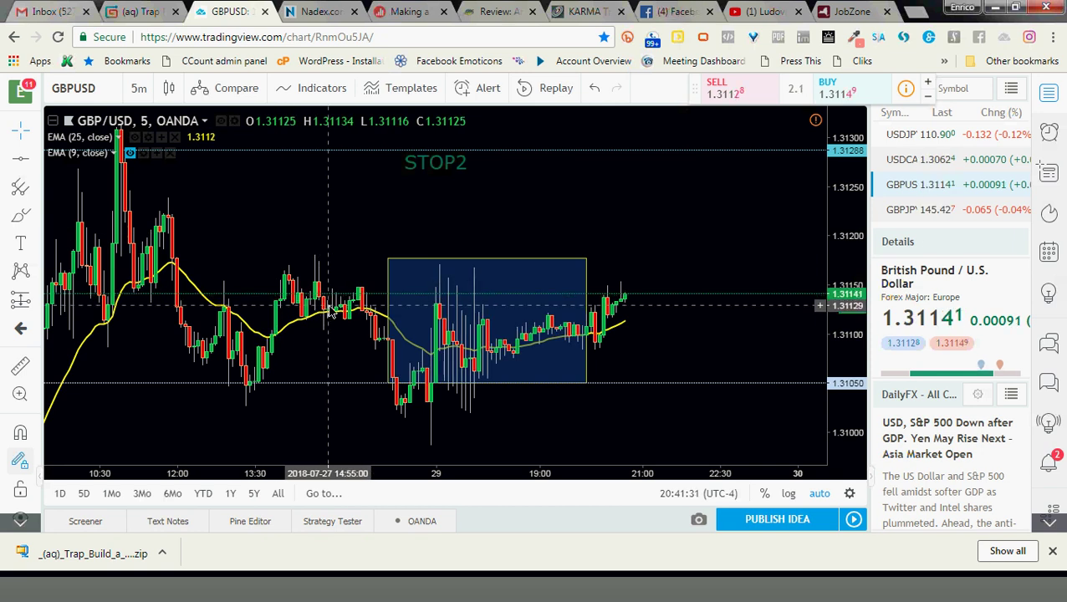
{"action": "left_click", "coordinate": [139, 89]}
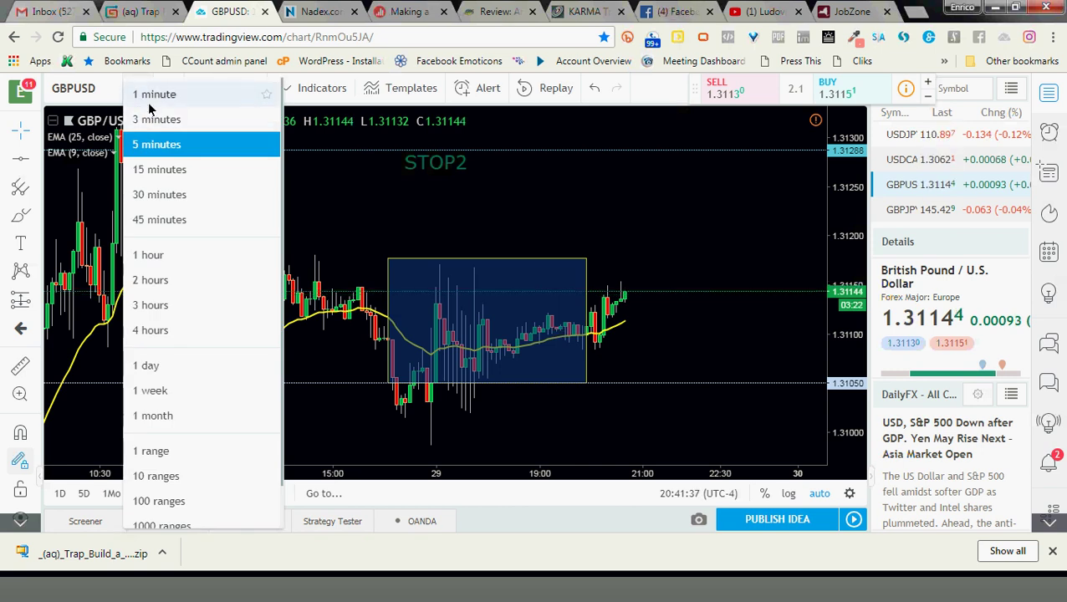
{"action": "left_click", "coordinate": [150, 103]}
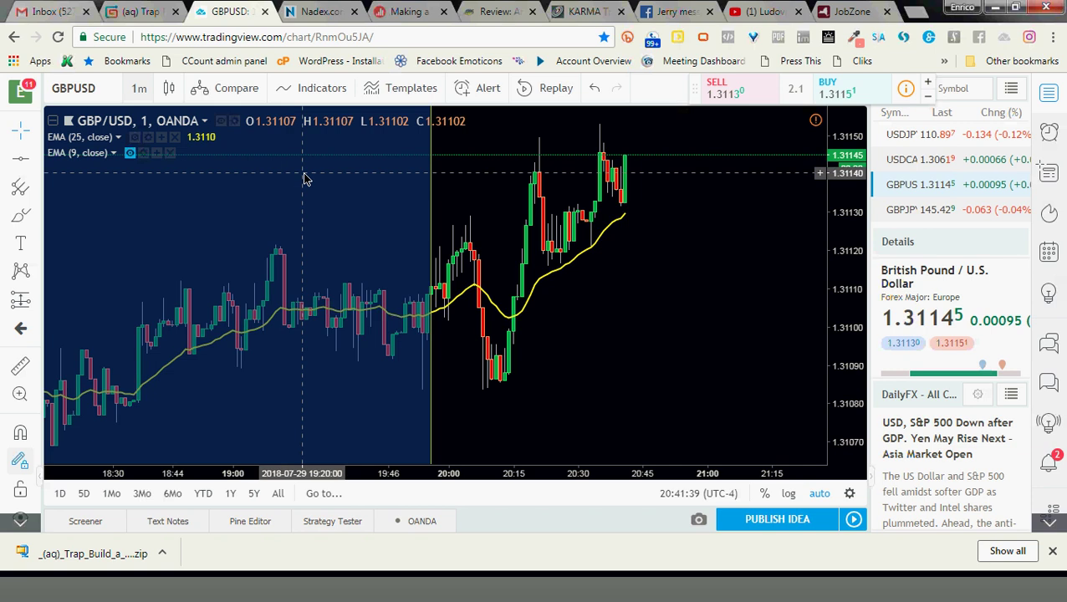
Step: Check the 8:45PM GBP/USD bid and offer prices on Nadex against the one-minute chart on TradingView
{"action": "left_click", "coordinate": [314, 10]}
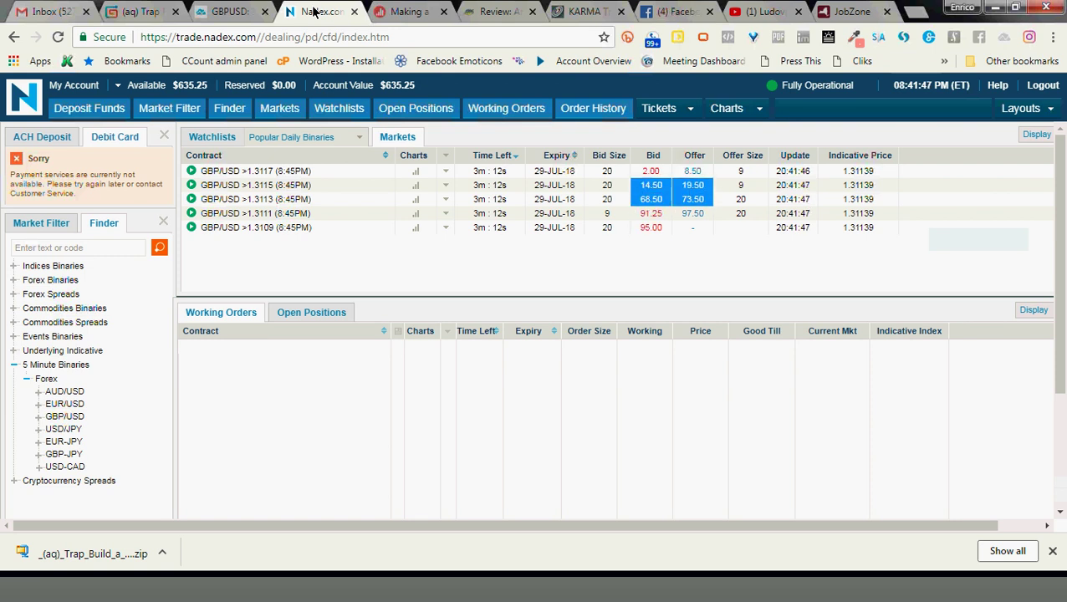
{"action": "key", "text": "ctrl+shift+Tab"}
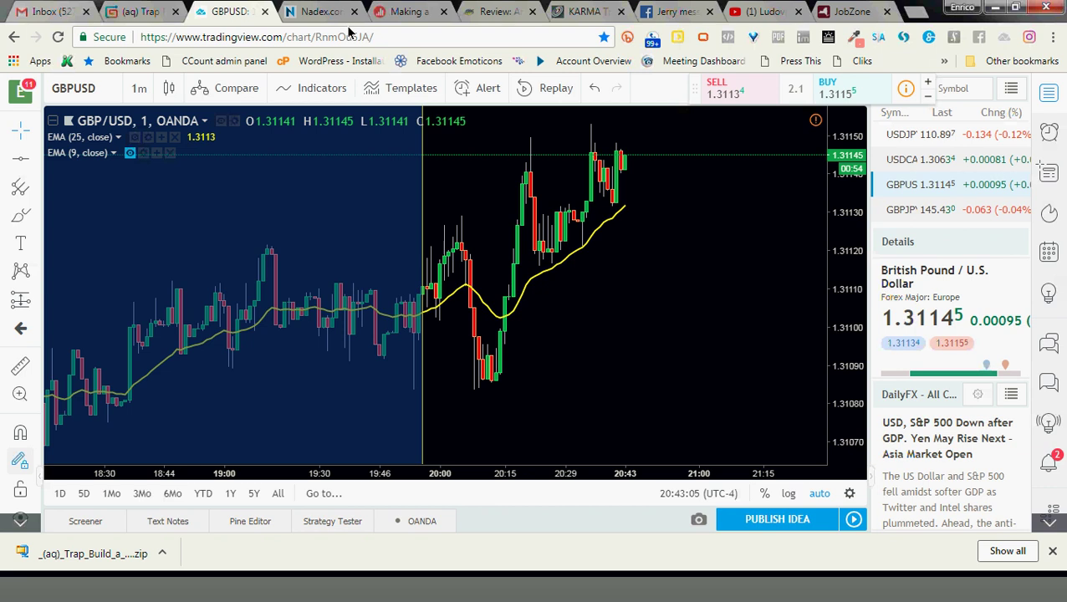
{"action": "left_click", "coordinate": [318, 10]}
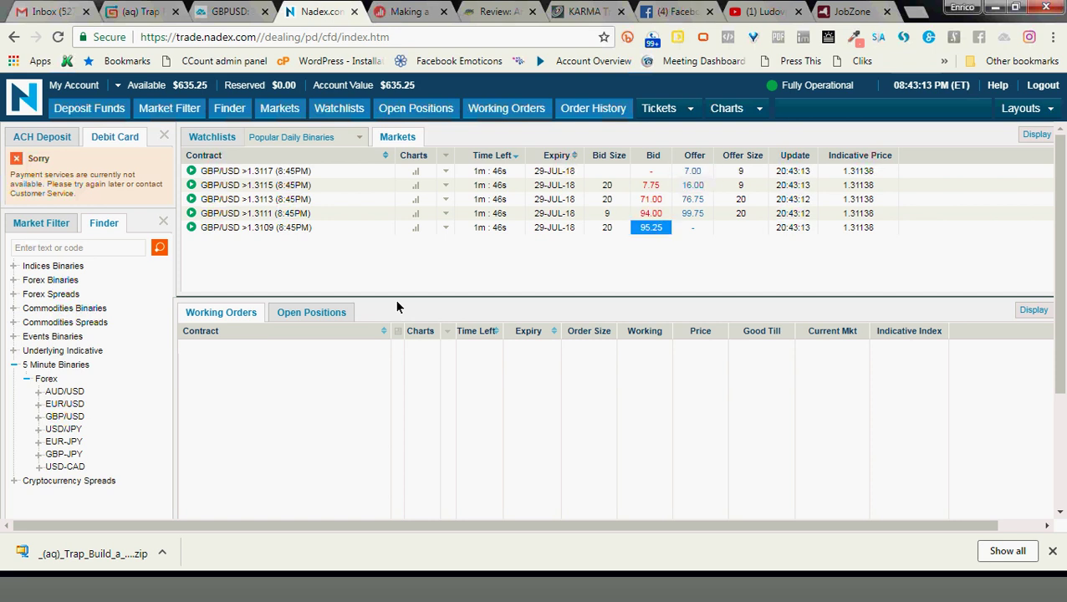
{"action": "left_click", "coordinate": [224, 10]}
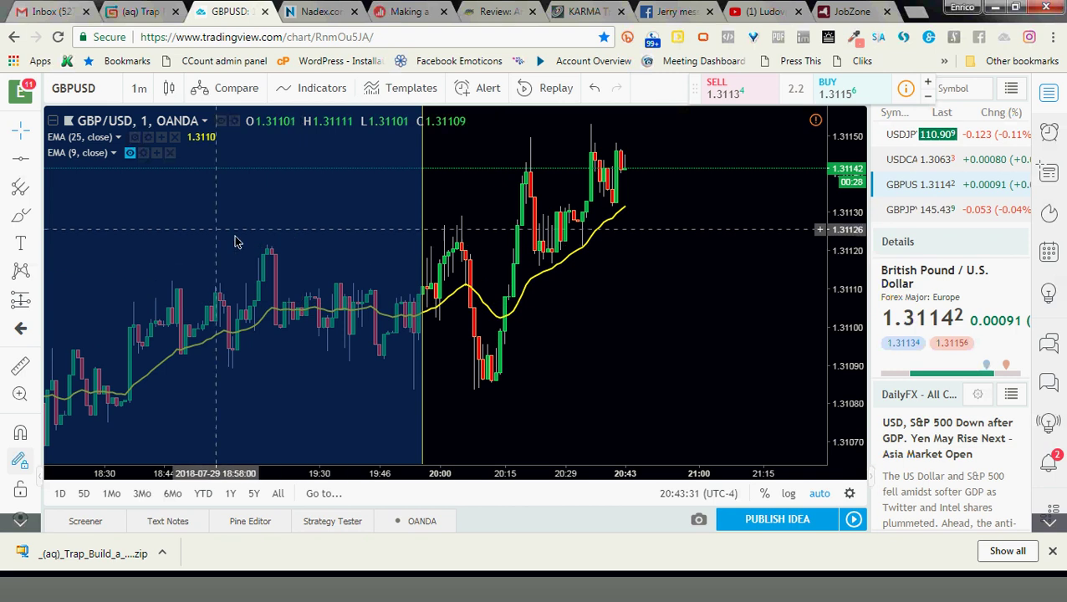
Step: Recheck the GBP/USD trend on 5-minute candles and set the chart back to 1 minute
{"action": "left_click", "coordinate": [139, 88]}
{"action": "left_click", "coordinate": [155, 145]}
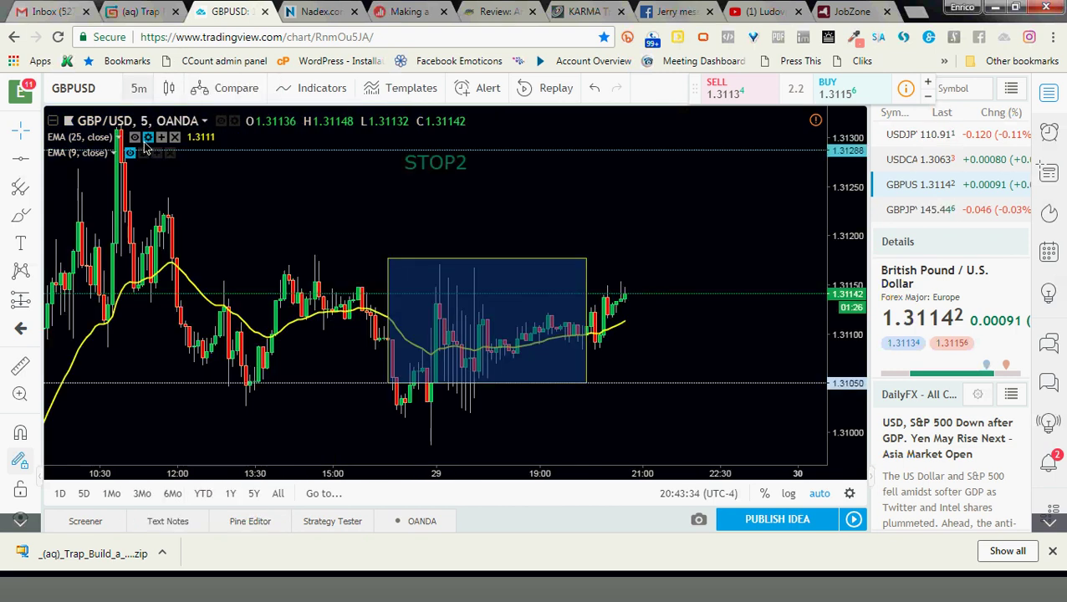
{"action": "left_click", "coordinate": [141, 89]}
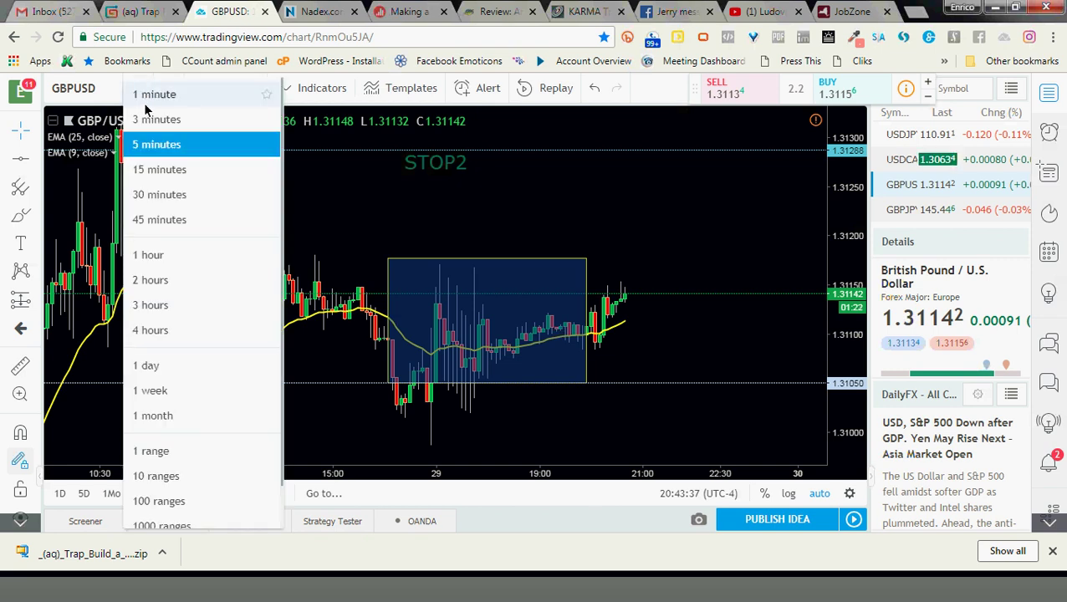
{"action": "left_click", "coordinate": [151, 95]}
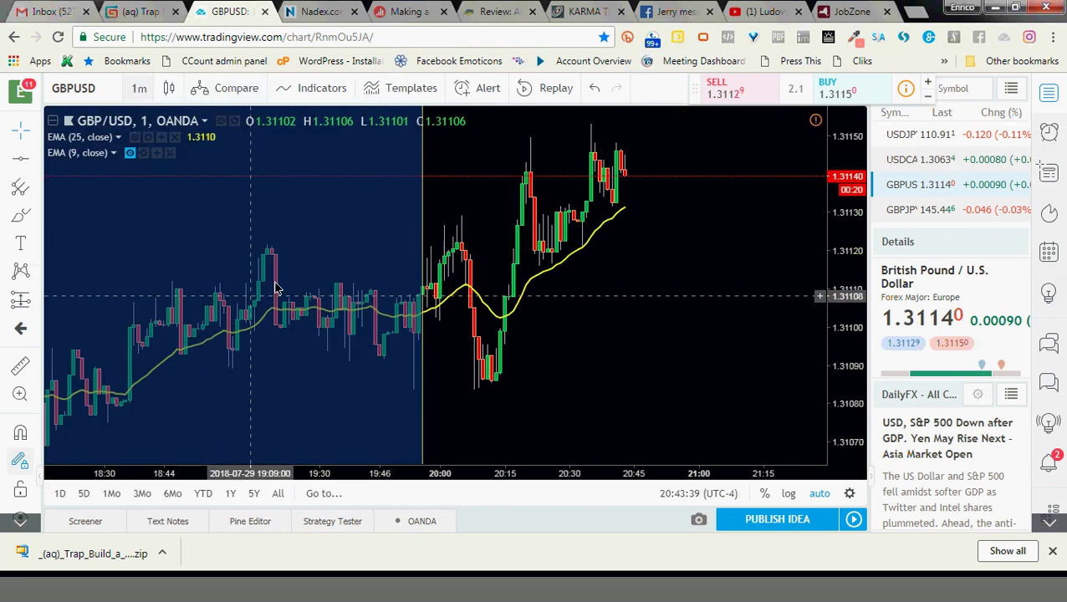
Step: Follow the Nadex 8:45PM GBP/USD contracts through expiry alongside the one-minute TradingView chart
{"action": "left_click", "coordinate": [325, 10]}
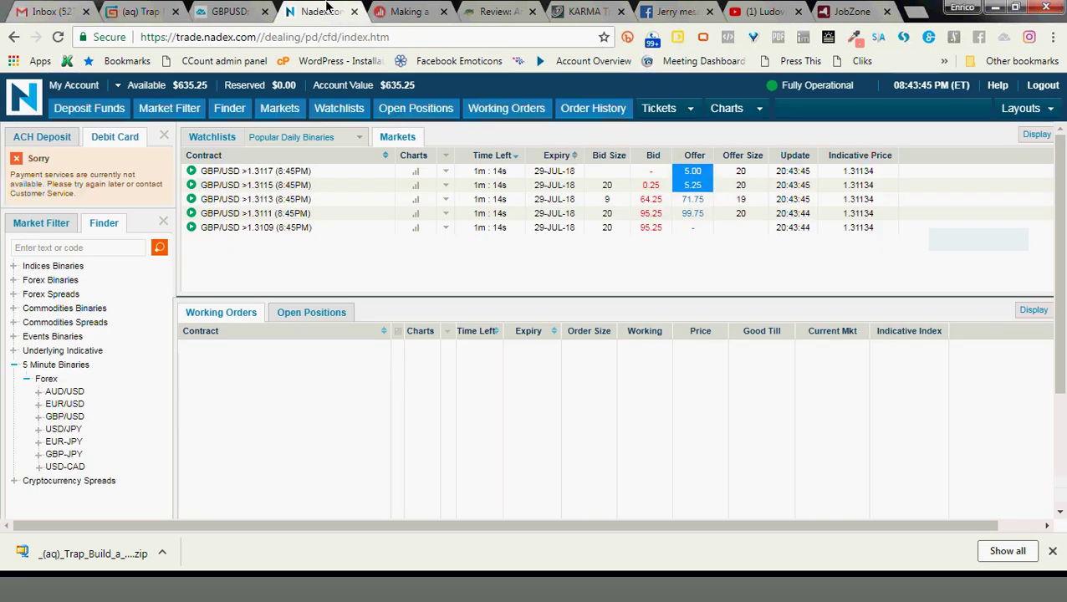
{"action": "left_click", "coordinate": [258, 8]}
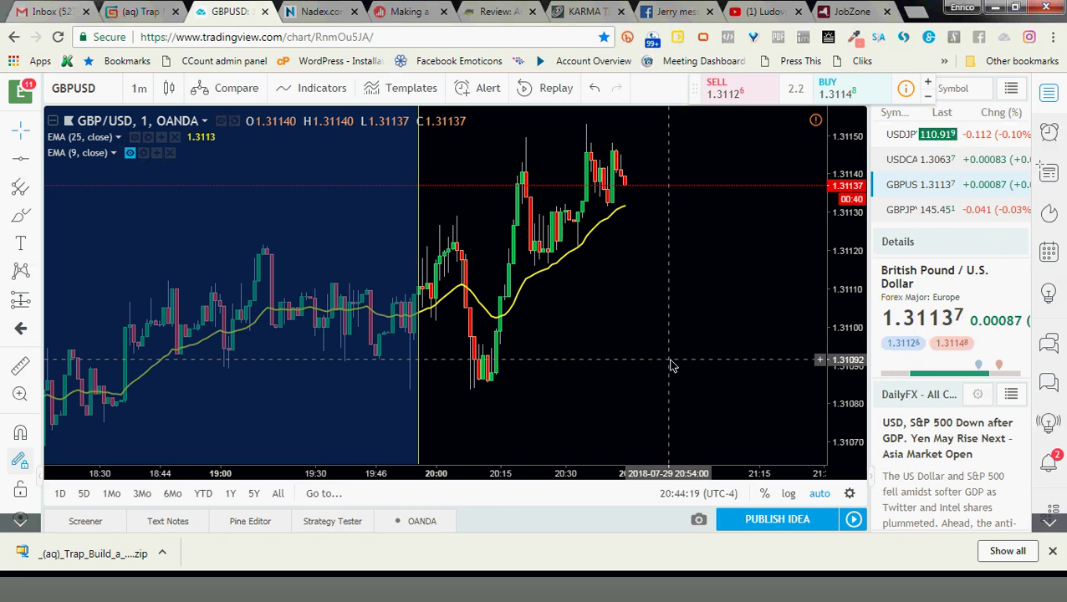
{"action": "left_click", "coordinate": [337, 8]}
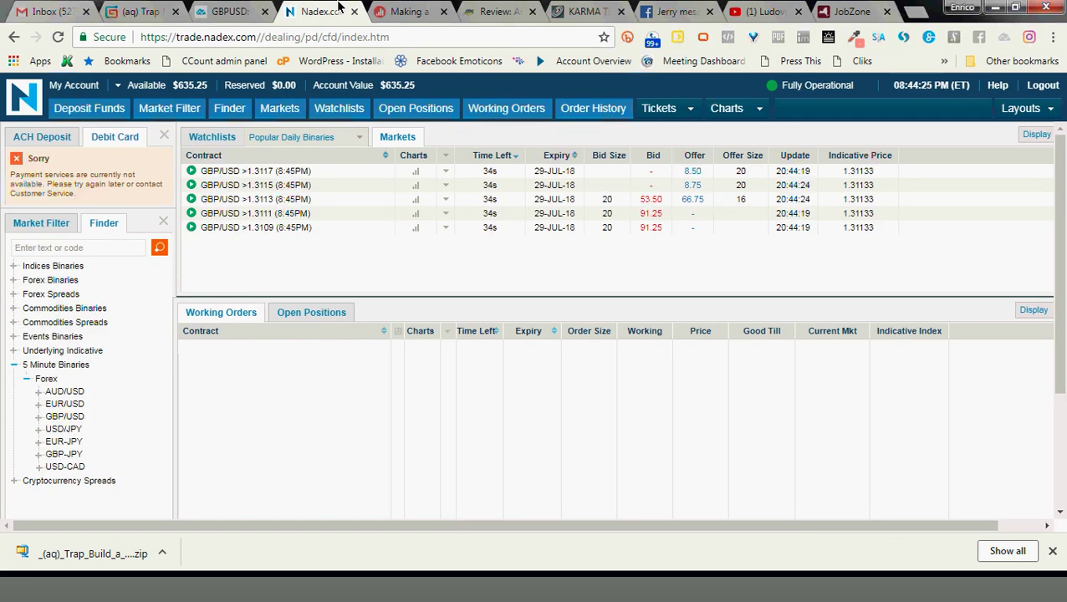
{"action": "left_click", "coordinate": [261, 8]}
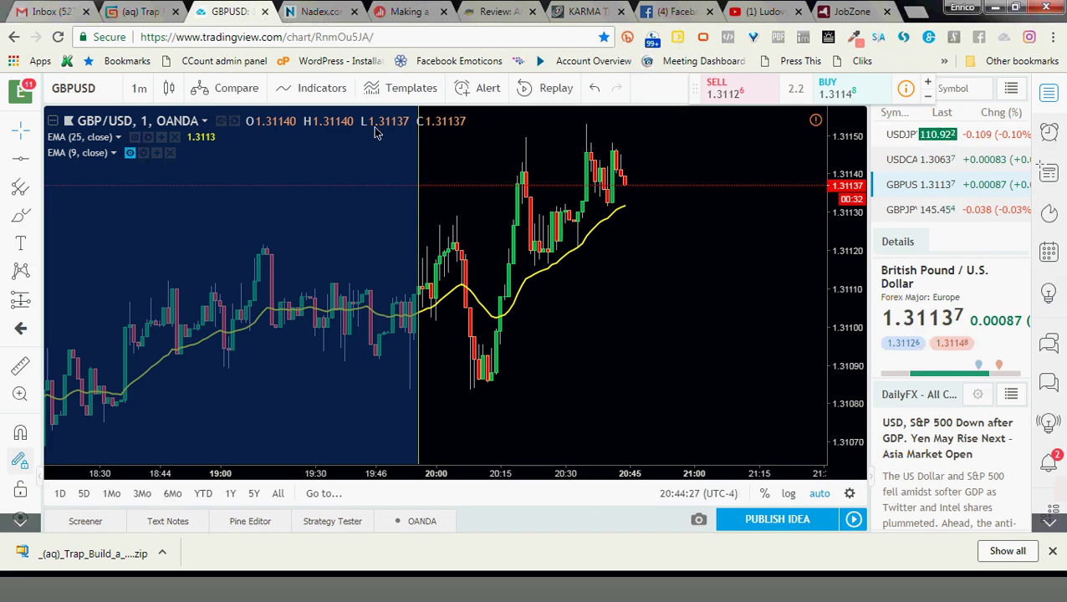
{"action": "left_click", "coordinate": [321, 8]}
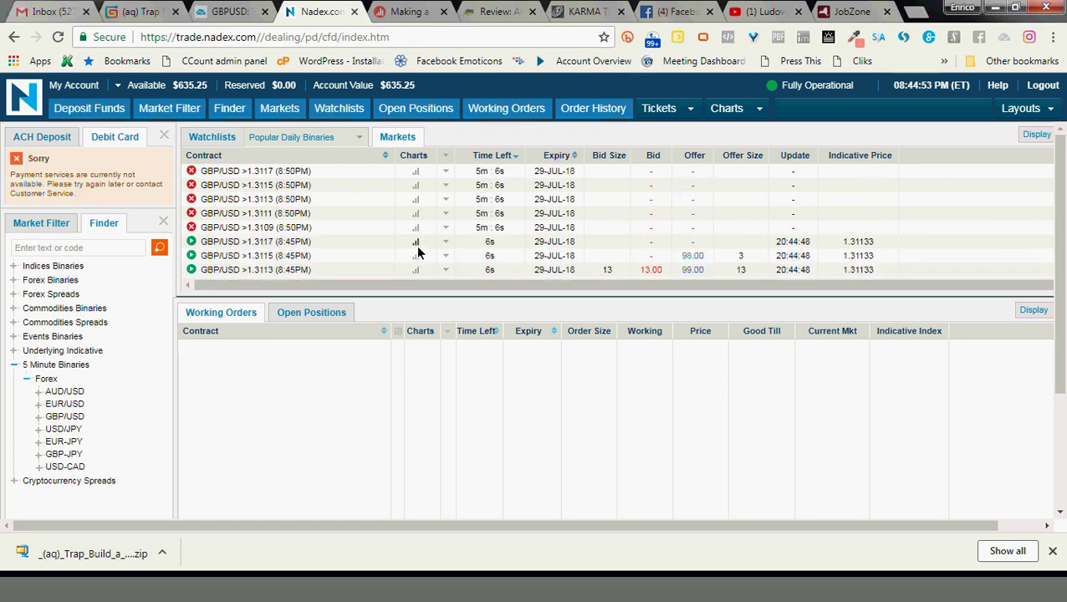
{"action": "left_click", "coordinate": [250, 8]}
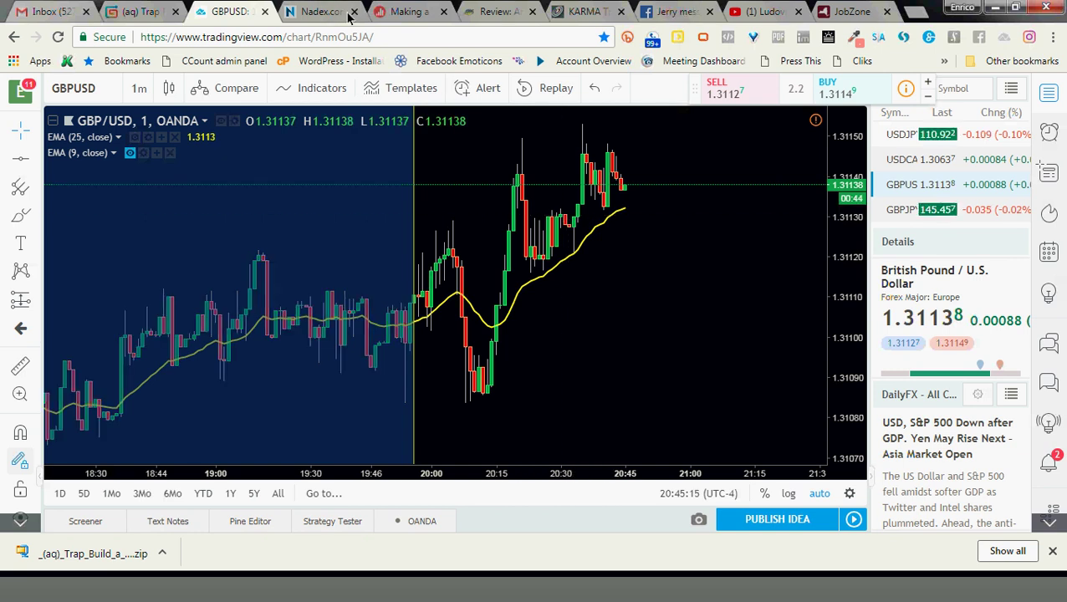
{"action": "left_click", "coordinate": [293, 10]}
{"action": "left_click", "coordinate": [264, 7]}
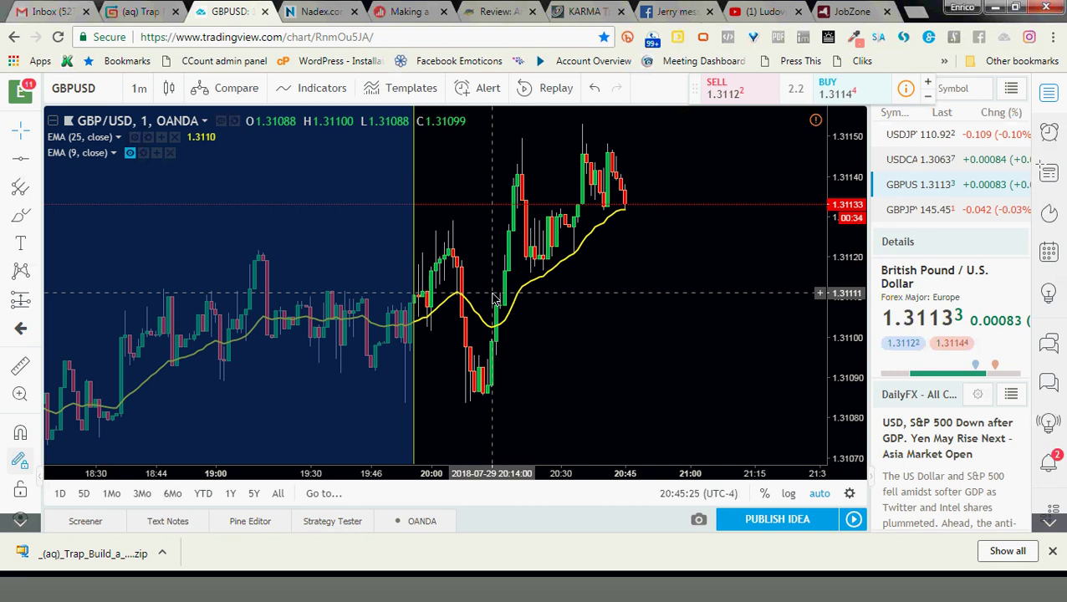
Step: Examine the newest GBP/USD candle on the 5-minute interval and again on the 1-minute interval
{"action": "left_click", "coordinate": [139, 88]}
{"action": "left_click", "coordinate": [152, 151]}
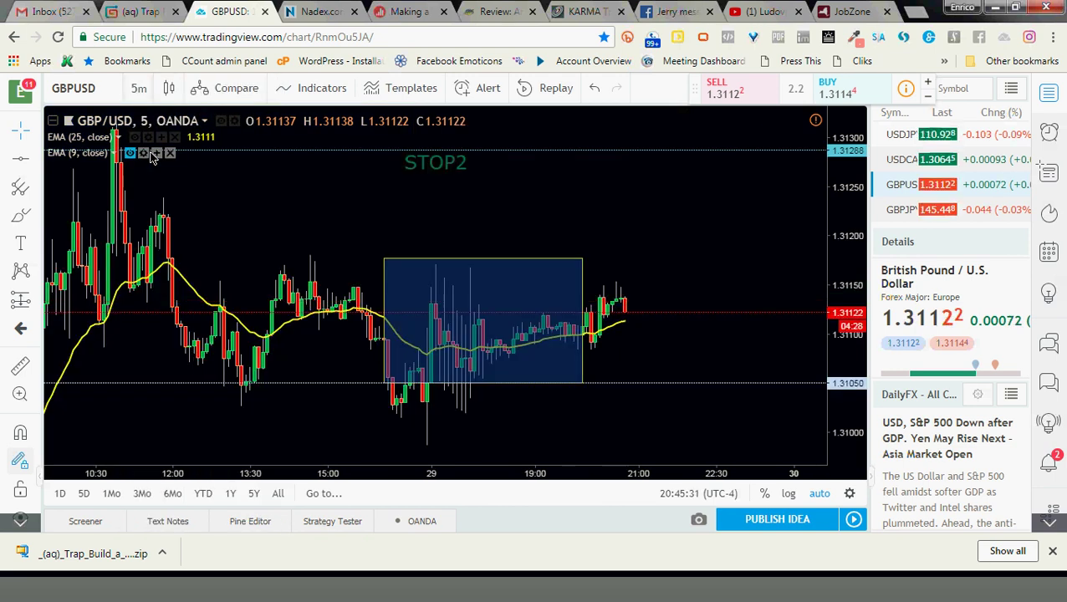
{"action": "left_click", "coordinate": [149, 94]}
{"action": "left_click", "coordinate": [146, 94]}
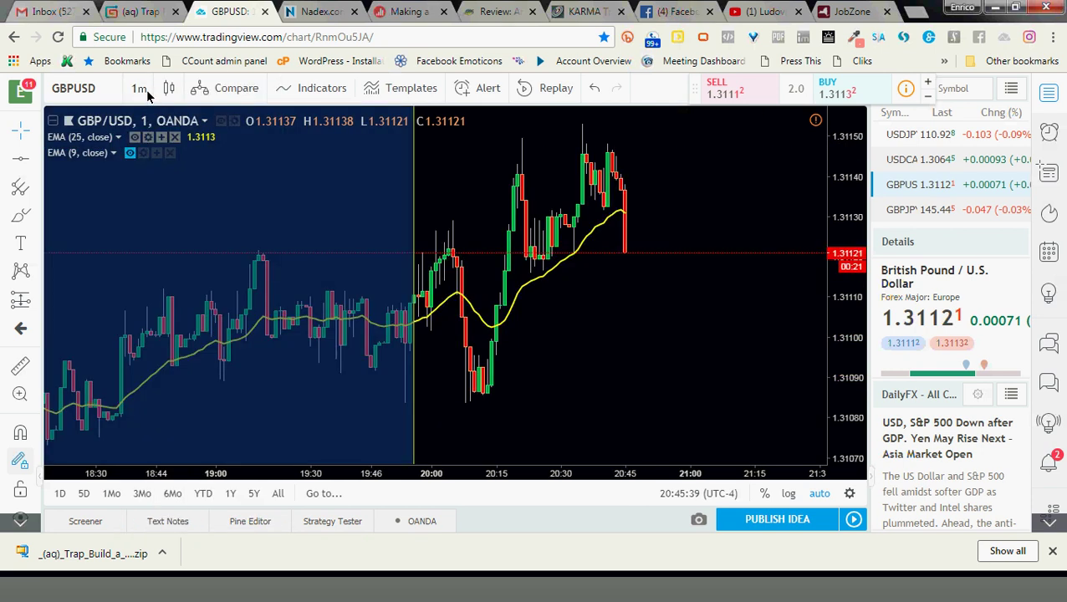
{"action": "scroll", "coordinate": [329, 221], "scroll_direction": "down", "scroll_amount": 2}
{"action": "scroll", "coordinate": [553, 363], "scroll_direction": "up", "scroll_amount": 3}
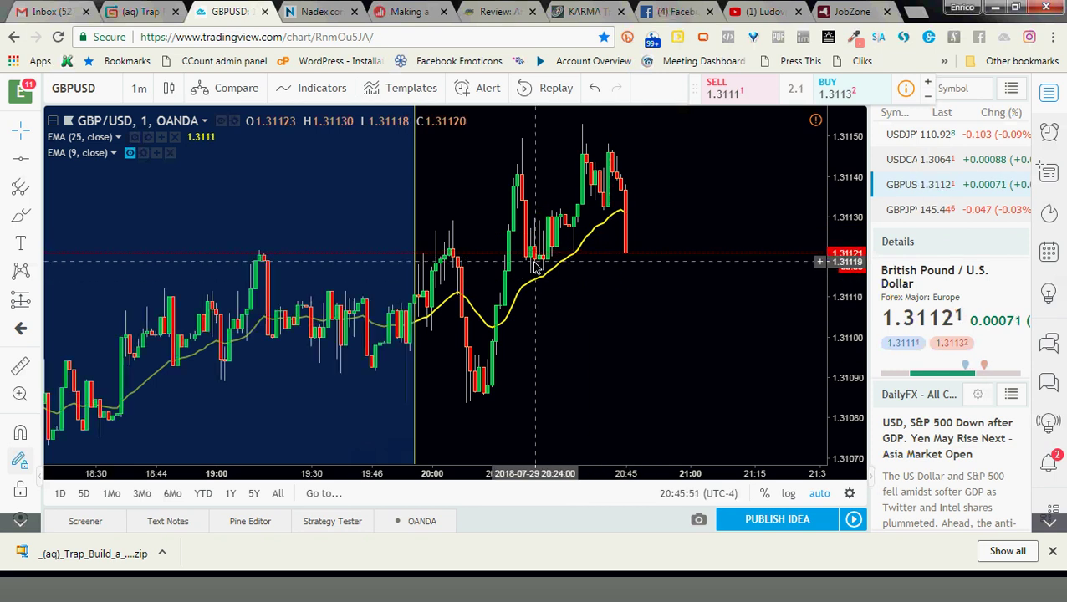
Step: Compare the bid and offer prices of the Nadex 8:50PM GBP/USD contracts with the one-minute TradingView candles
{"action": "left_click", "coordinate": [320, 10]}
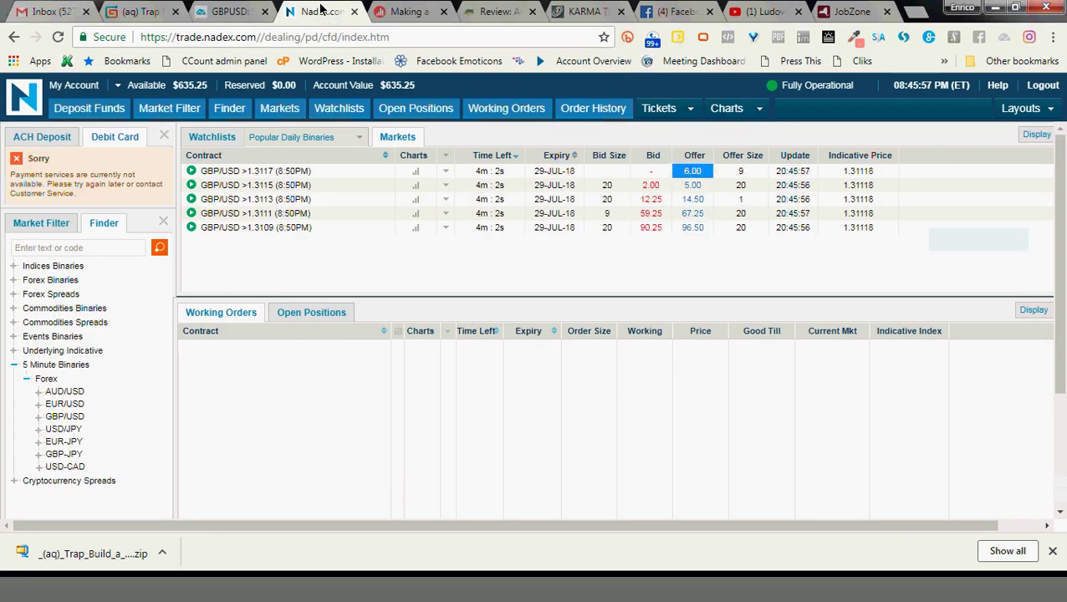
{"action": "left_click", "coordinate": [251, 10]}
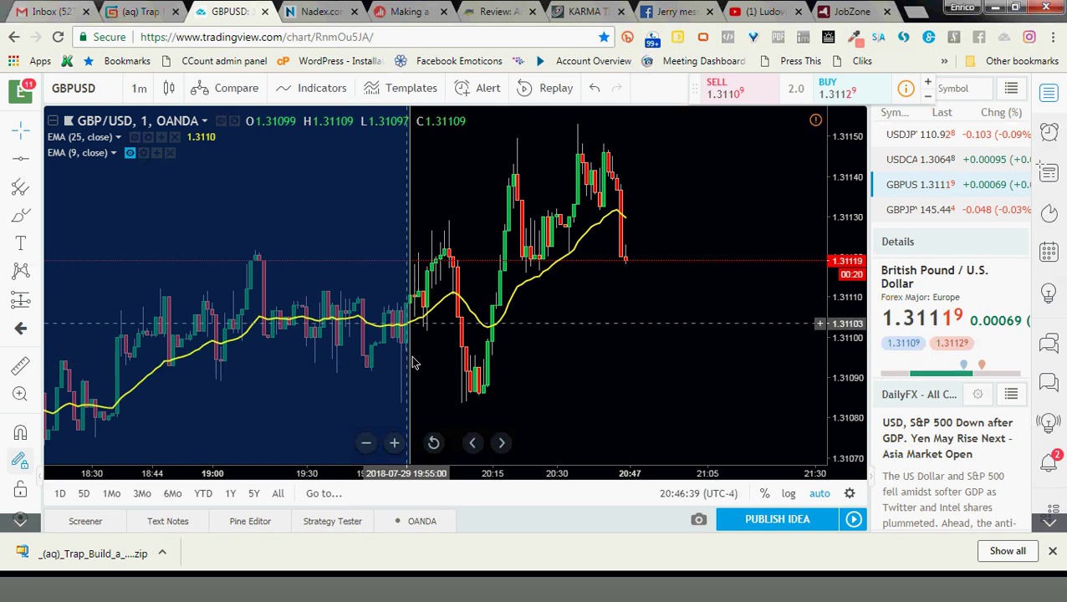
{"action": "left_click", "coordinate": [337, 8]}
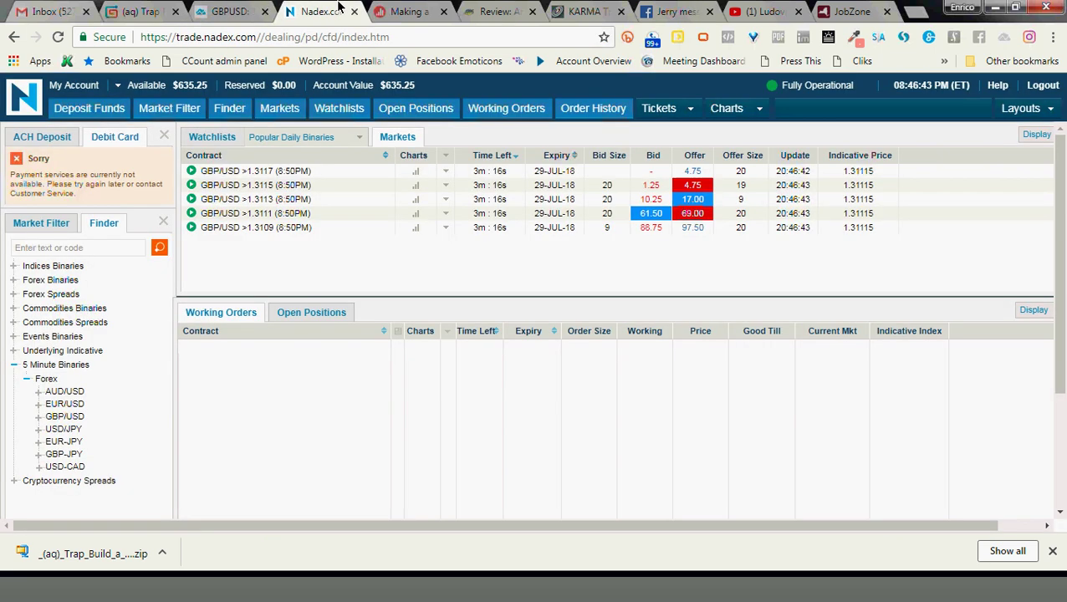
{"action": "left_click", "coordinate": [236, 8]}
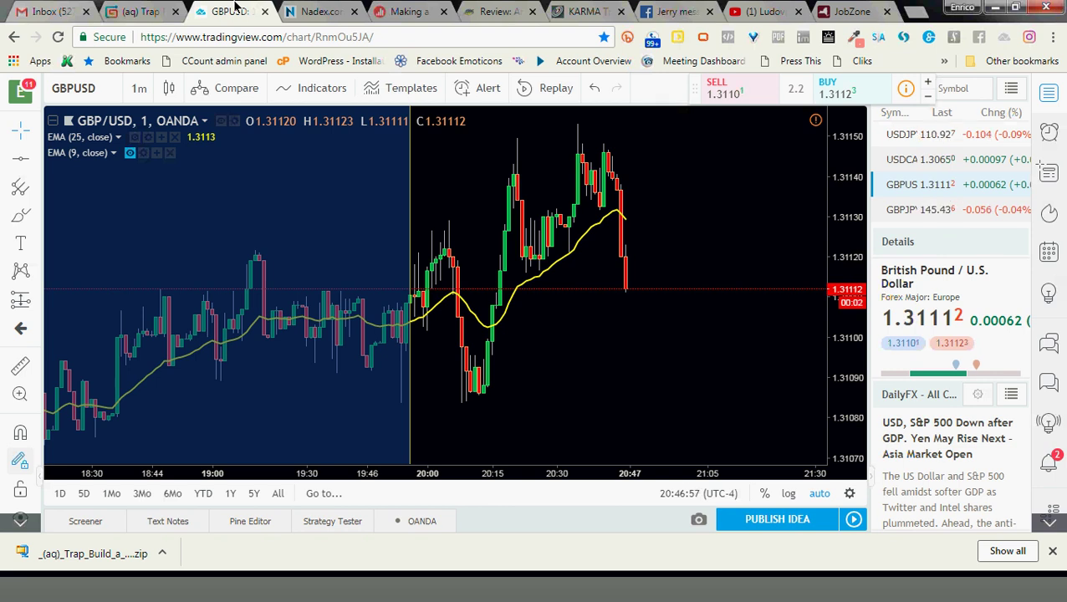
{"action": "key", "text": "ctrl+Tab"}
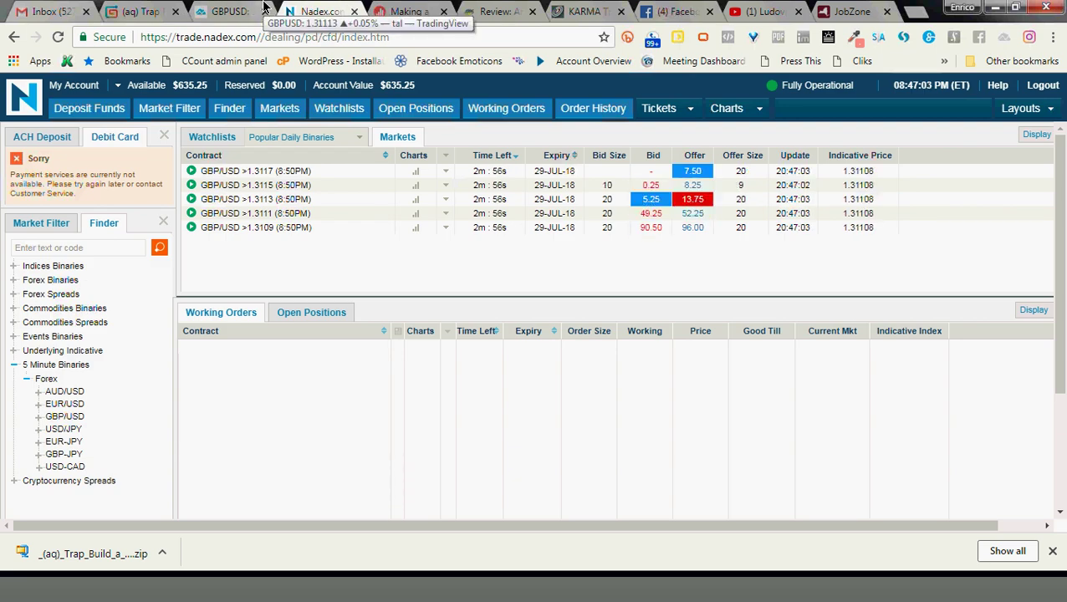
{"action": "left_click", "coordinate": [264, 7]}
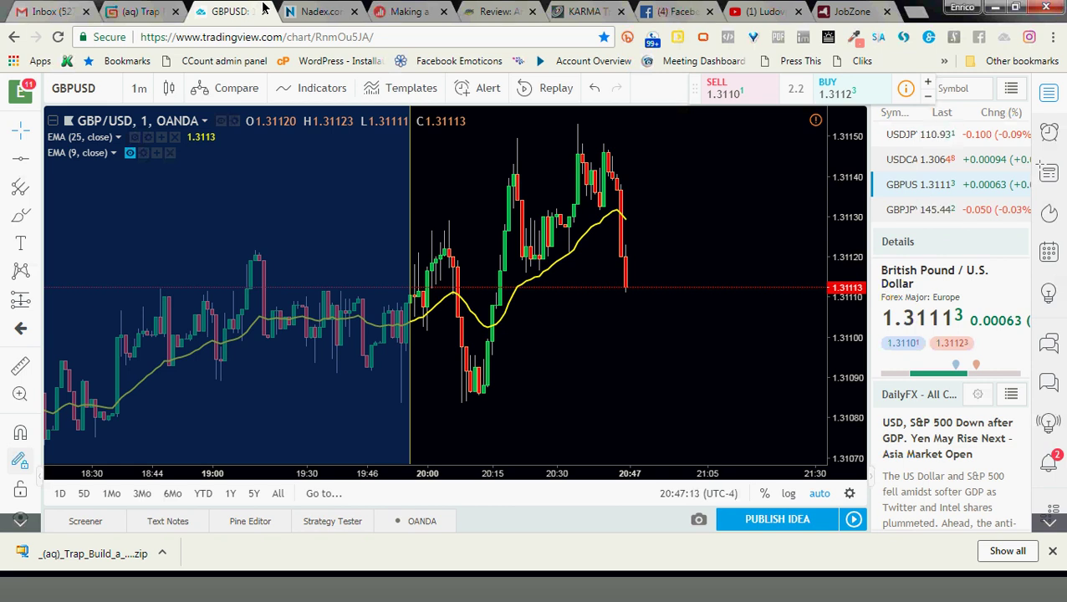
{"action": "left_click", "coordinate": [307, 10]}
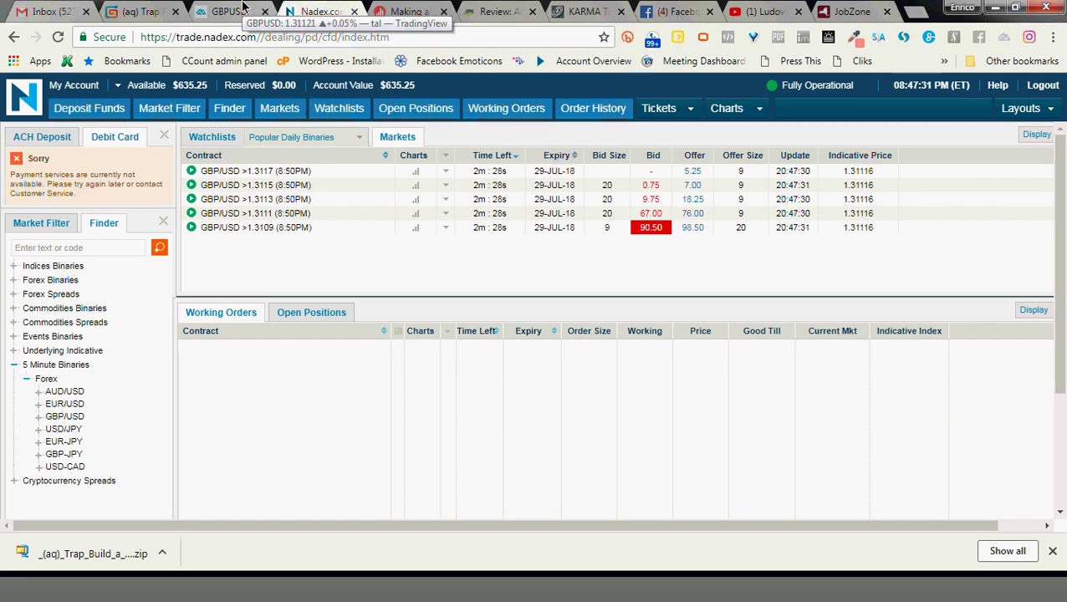
Step: Check the current one-minute GBP/USD candle against the remaining time and quotes of the Nadex 8:50PM contracts
{"action": "left_click", "coordinate": [243, 7]}
{"action": "left_click", "coordinate": [297, 9]}
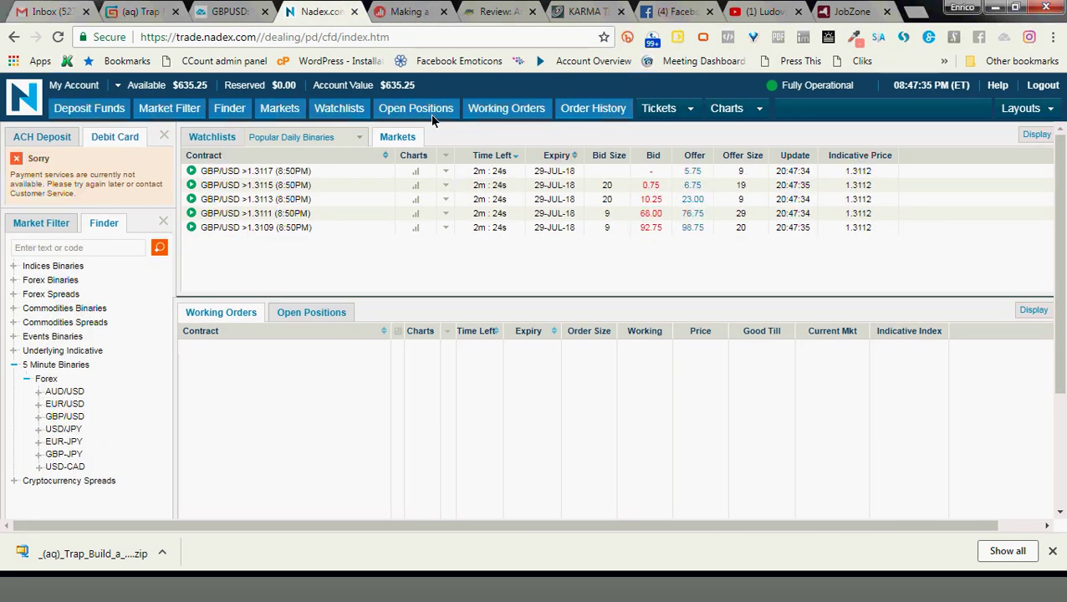
{"action": "left_click", "coordinate": [249, 15]}
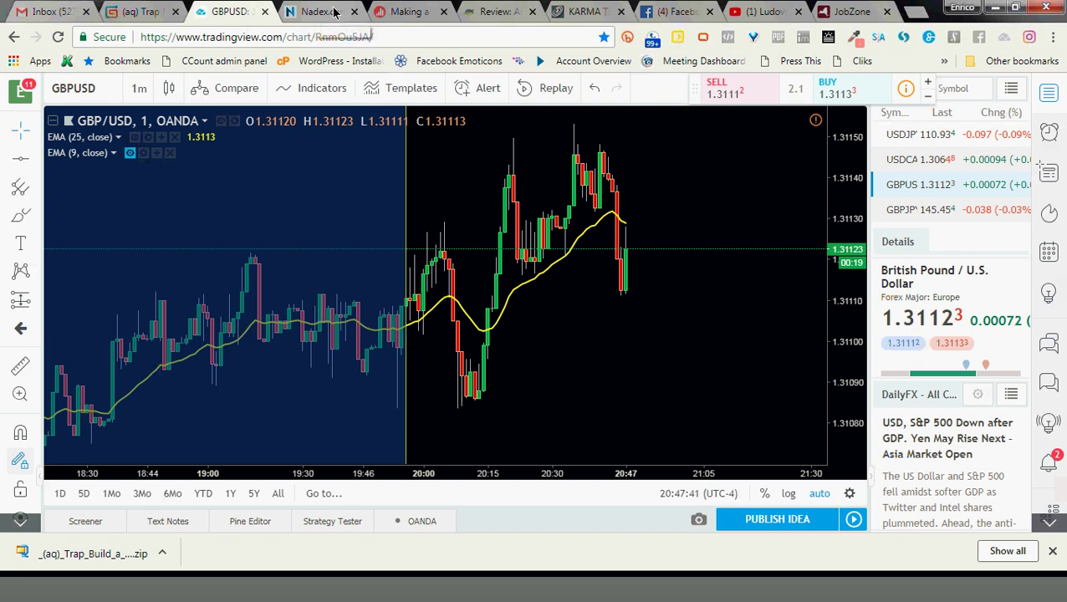
{"action": "left_click", "coordinate": [334, 11]}
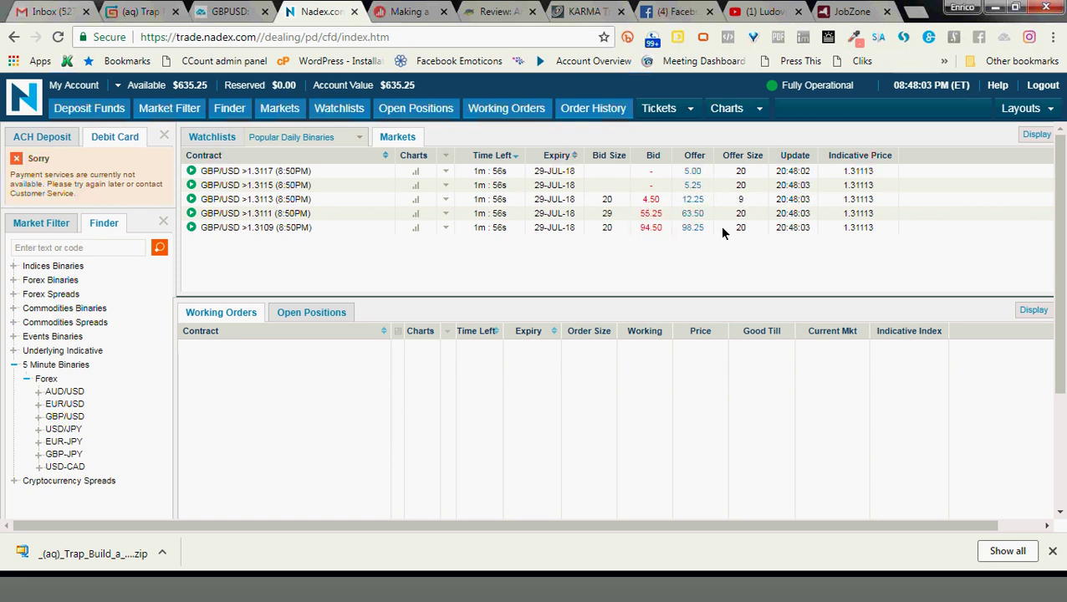
Step: Prepare a limit buy ticket for the GBP/USD >1.3111 (8:50PM) contract with size 2 and price 83
{"action": "left_click", "coordinate": [693, 215]}
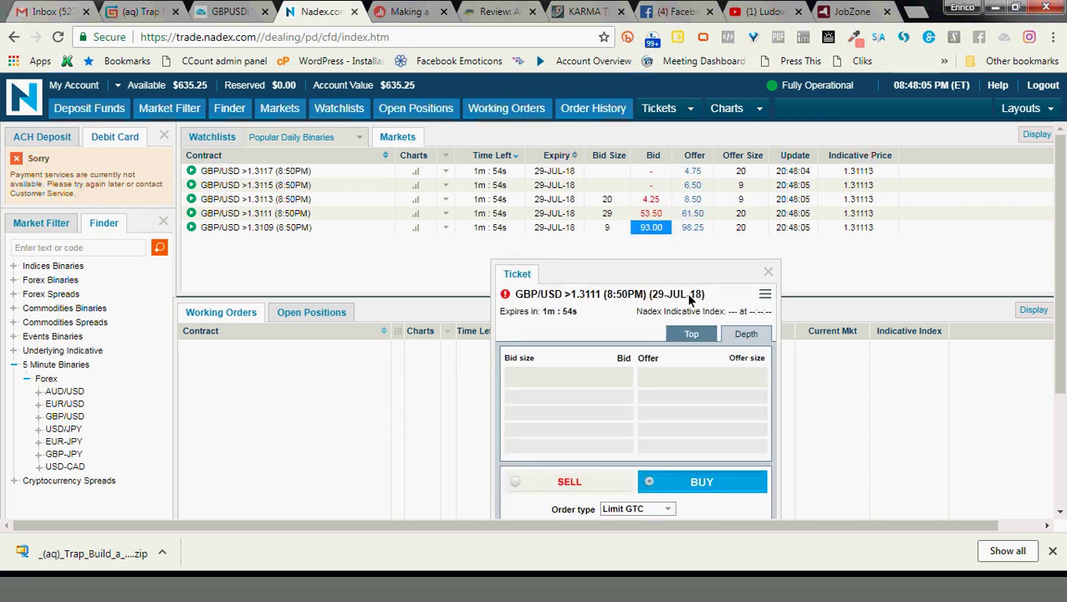
{"action": "left_click_drag", "start_coordinate": [704, 281], "coordinate": [324, 144]}
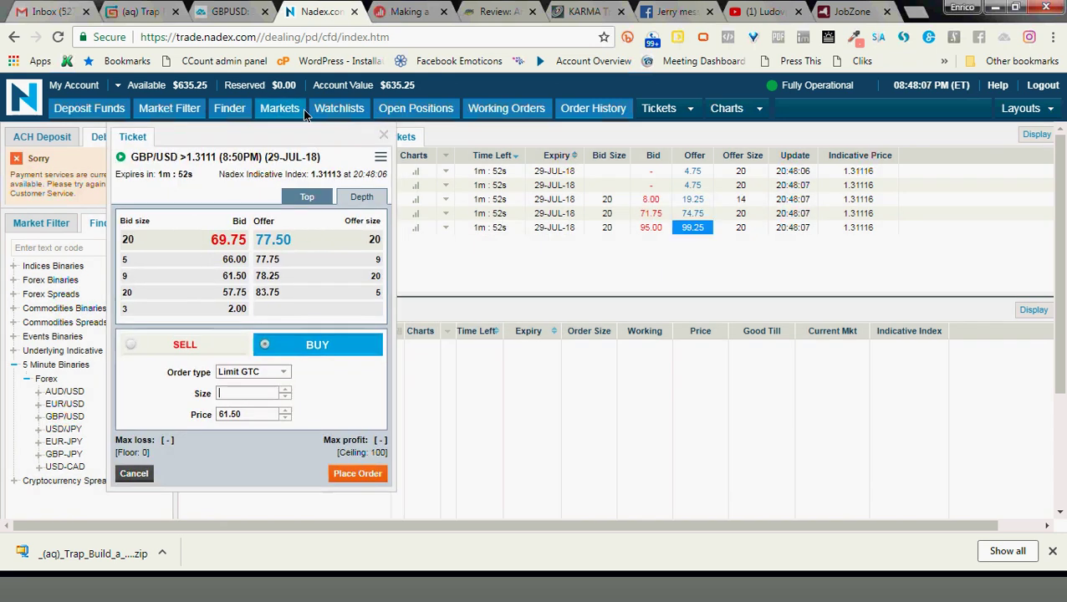
{"action": "left_click", "coordinate": [256, 395]}
{"action": "type", "text": "2"}
{"action": "left_click", "coordinate": [257, 416]}
{"action": "type", "text": "83"}
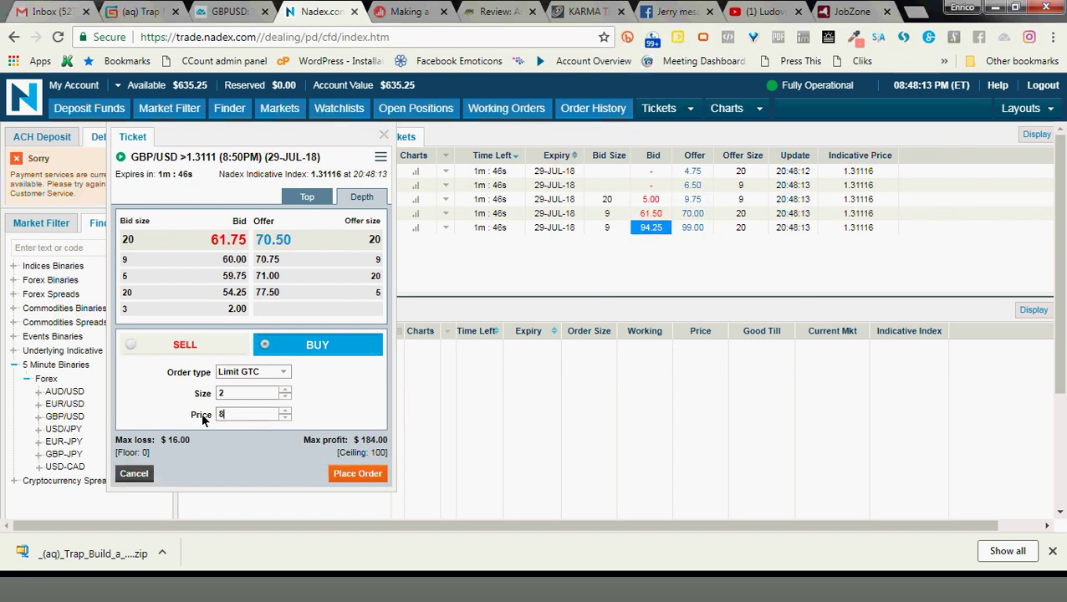
Step: Recheck the one-minute GBP/USD chart, and place the prepared buy order for the >1.3111 (8:50PM) contract
{"action": "left_click", "coordinate": [226, 9]}
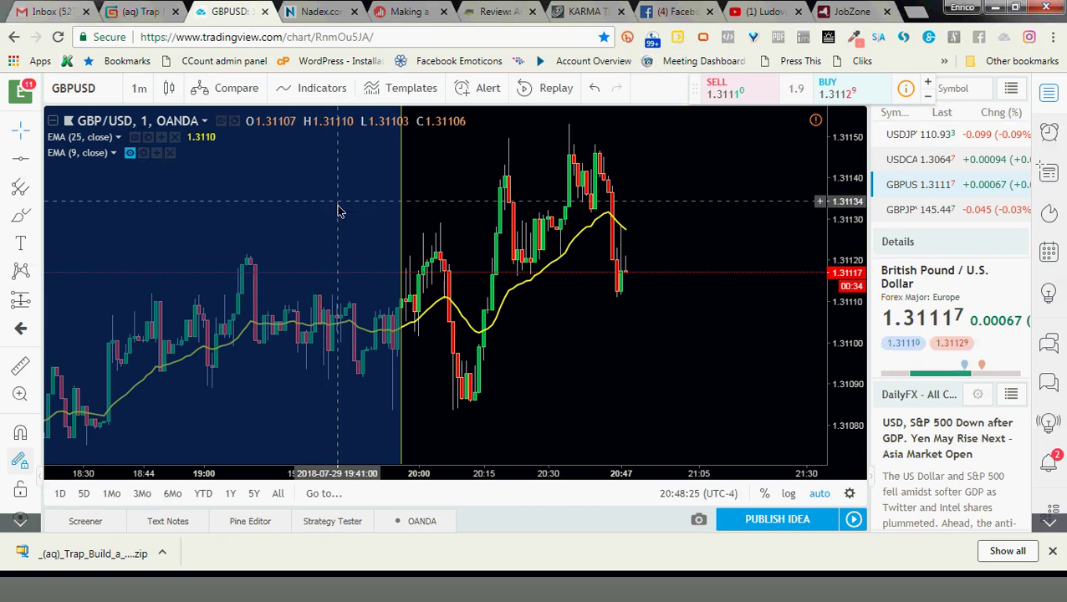
{"action": "left_click", "coordinate": [318, 11]}
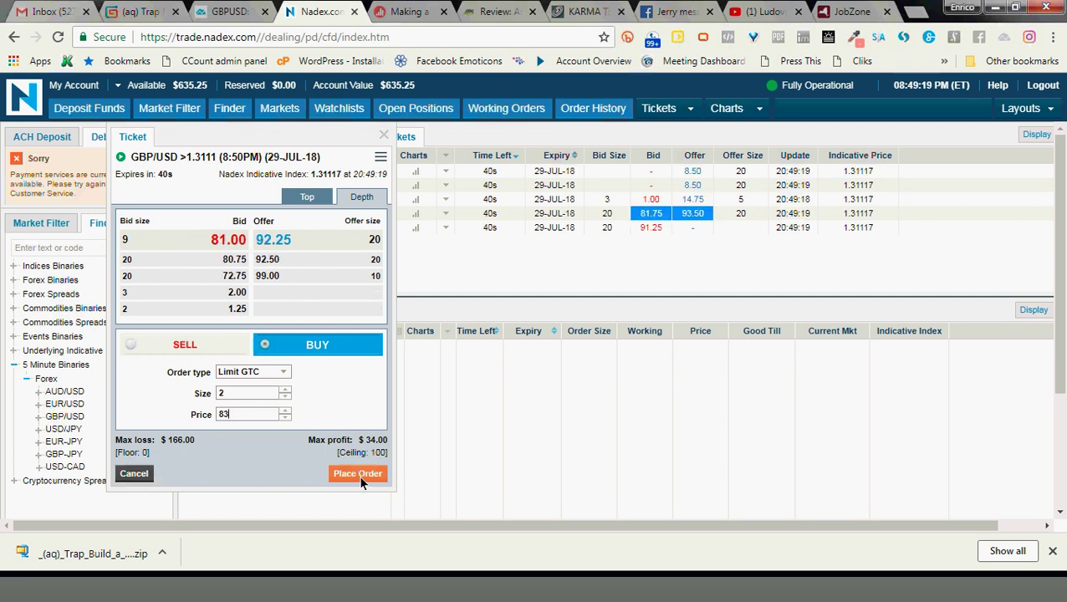
{"action": "left_click", "coordinate": [359, 474]}
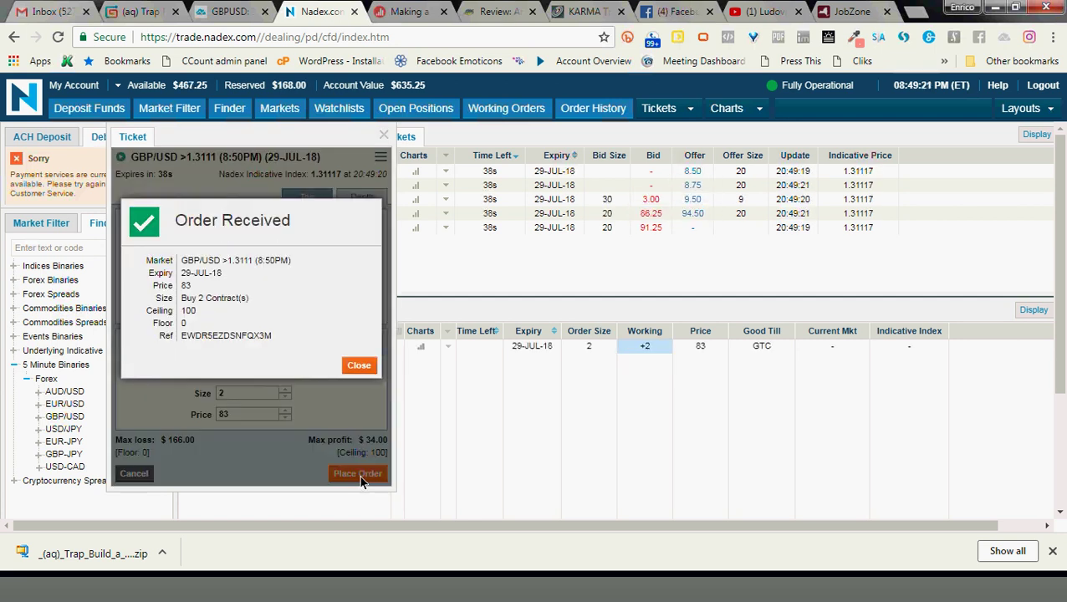
{"action": "left_click", "coordinate": [362, 365]}
Step: Delete the unfilled GBP/USD >1.3111 (8:50PM) working order and check the open positions
{"action": "left_click", "coordinate": [317, 315]}
{"action": "left_click", "coordinate": [211, 313]}
{"action": "left_click", "coordinate": [261, 347]}
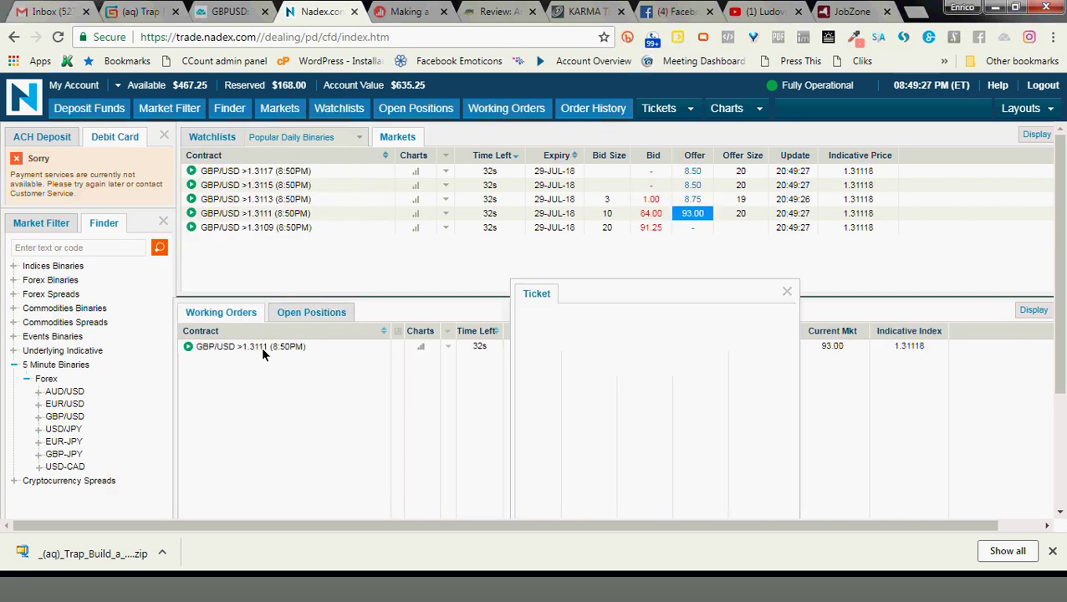
{"action": "left_click_drag", "start_coordinate": [575, 294], "coordinate": [533, 138]}
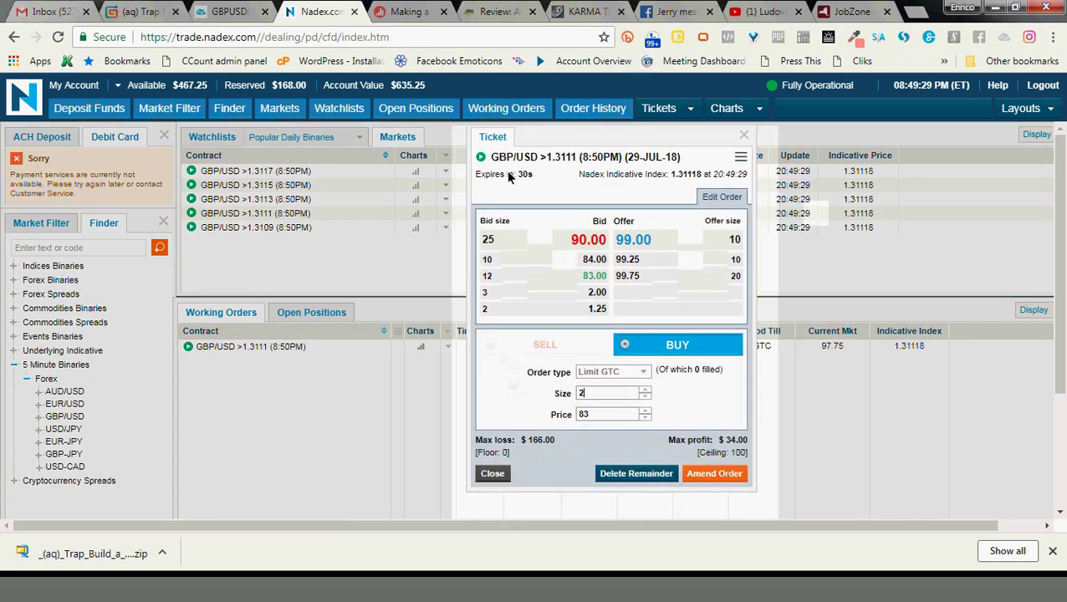
{"action": "left_click", "coordinate": [625, 474]}
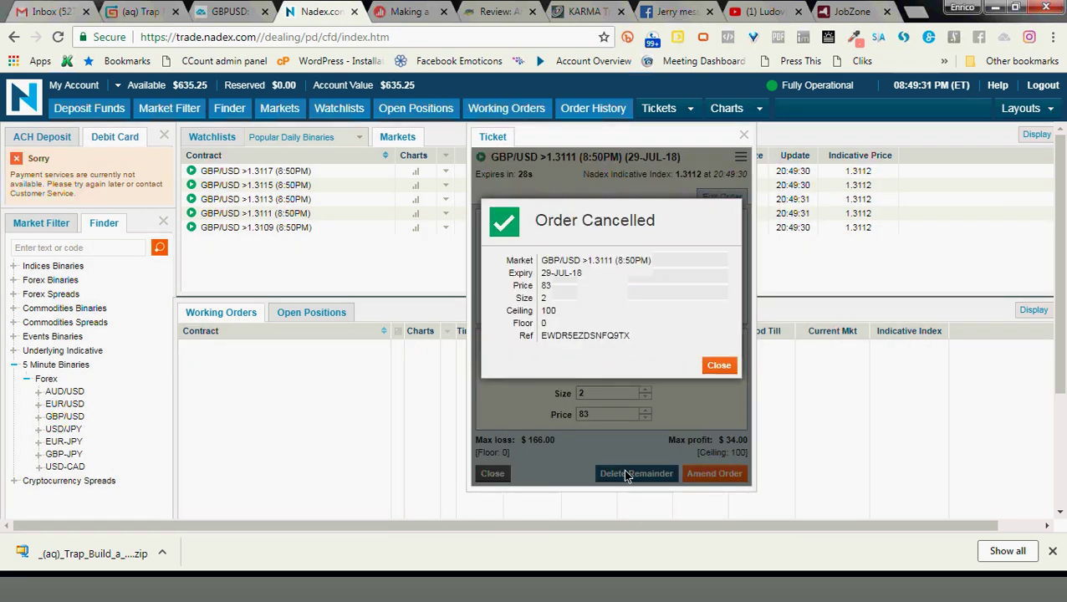
{"action": "left_click", "coordinate": [717, 366]}
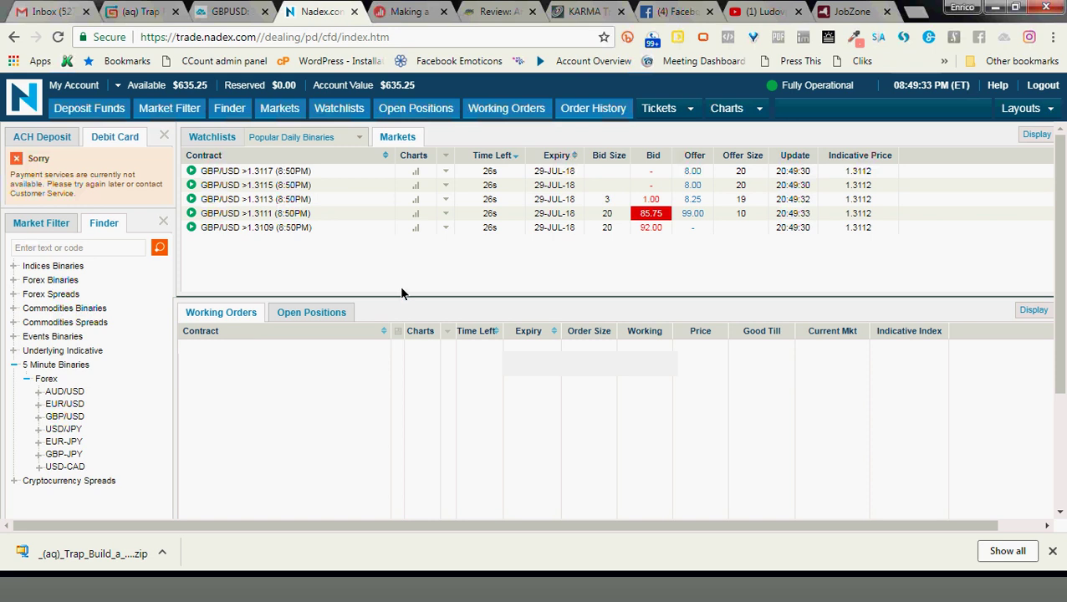
{"action": "left_click", "coordinate": [323, 317]}
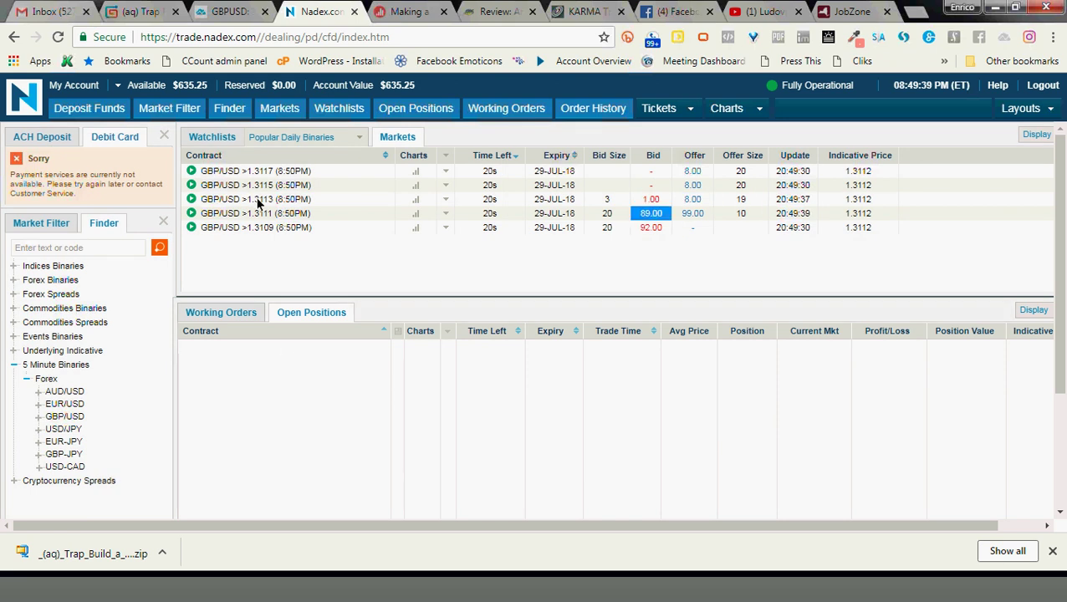
Step: Examine the one-minute GBP/USD chart alongside the Nadex 8:55PM contracts, widening the chart's visible price range
{"action": "left_click", "coordinate": [227, 12]}
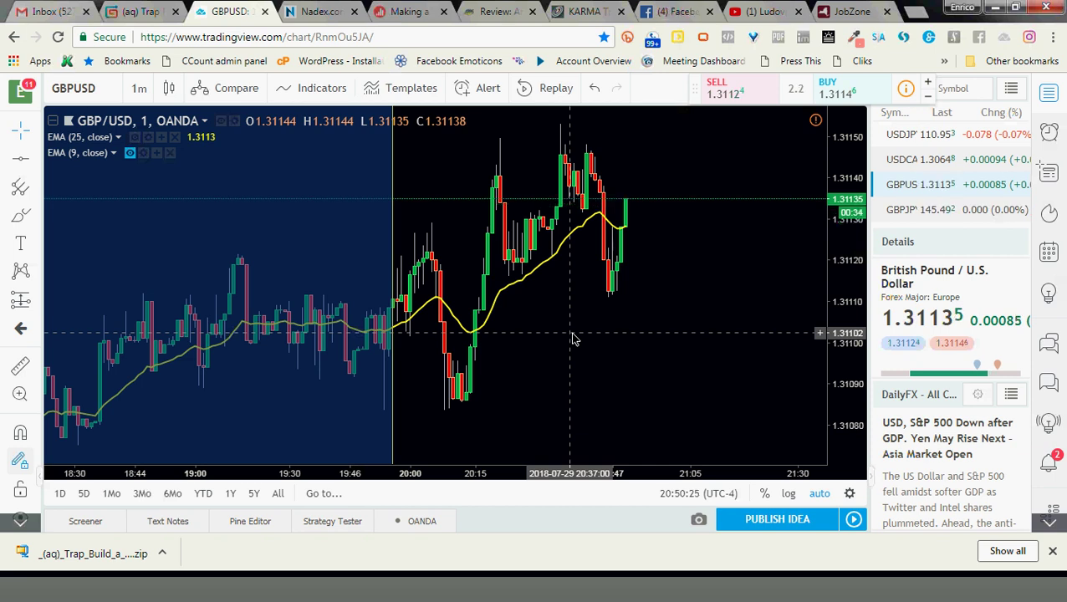
{"action": "left_click", "coordinate": [302, 12]}
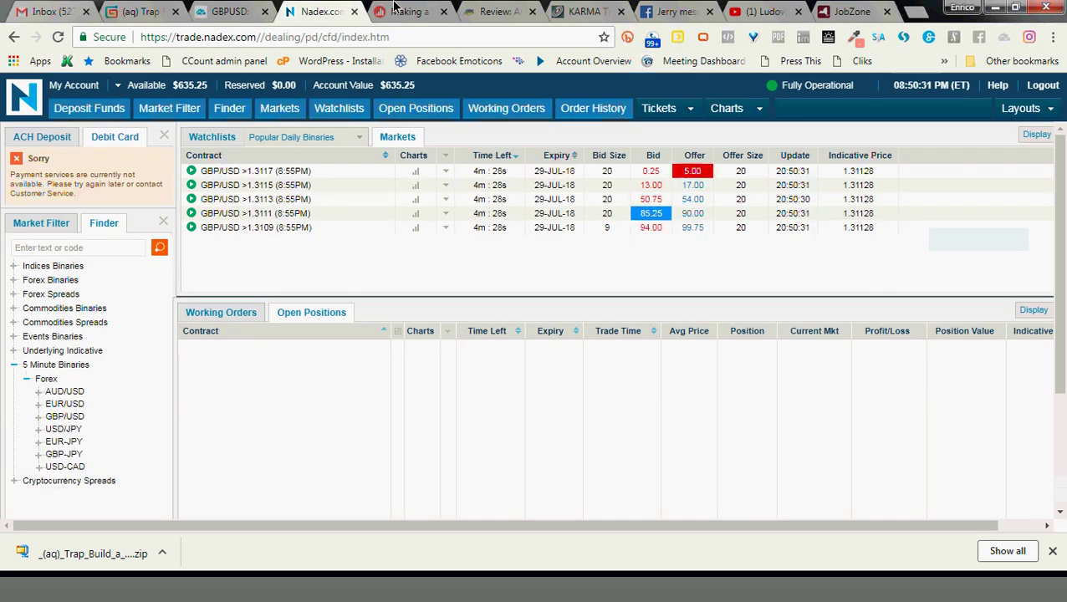
{"action": "left_click", "coordinate": [230, 12]}
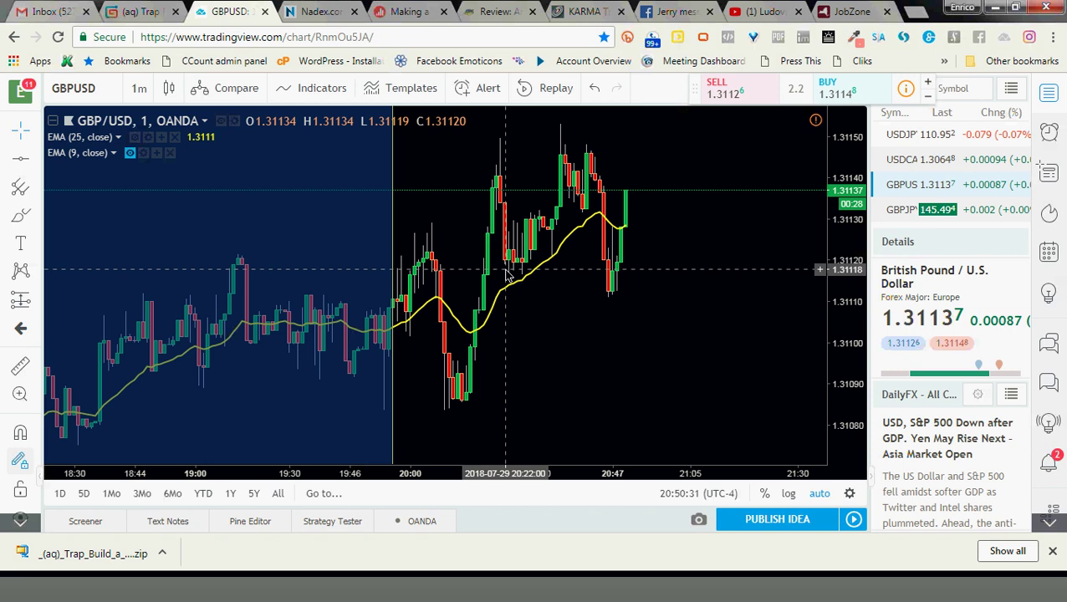
{"action": "scroll", "coordinate": [536, 281], "scroll_direction": "down", "scroll_amount": 2}
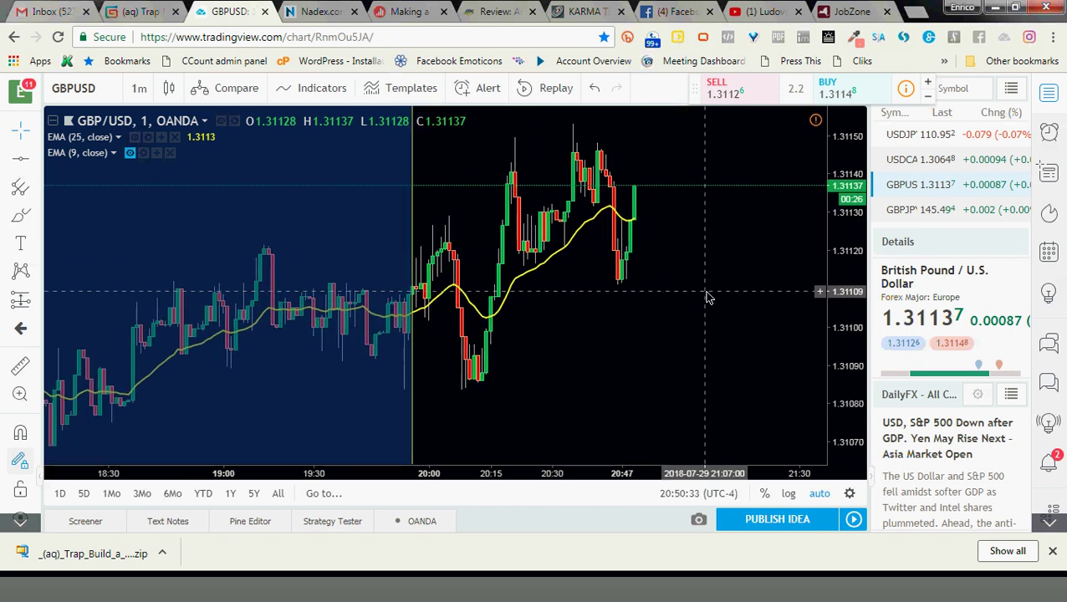
{"action": "scroll", "coordinate": [707, 297], "scroll_direction": "up", "scroll_amount": 1}
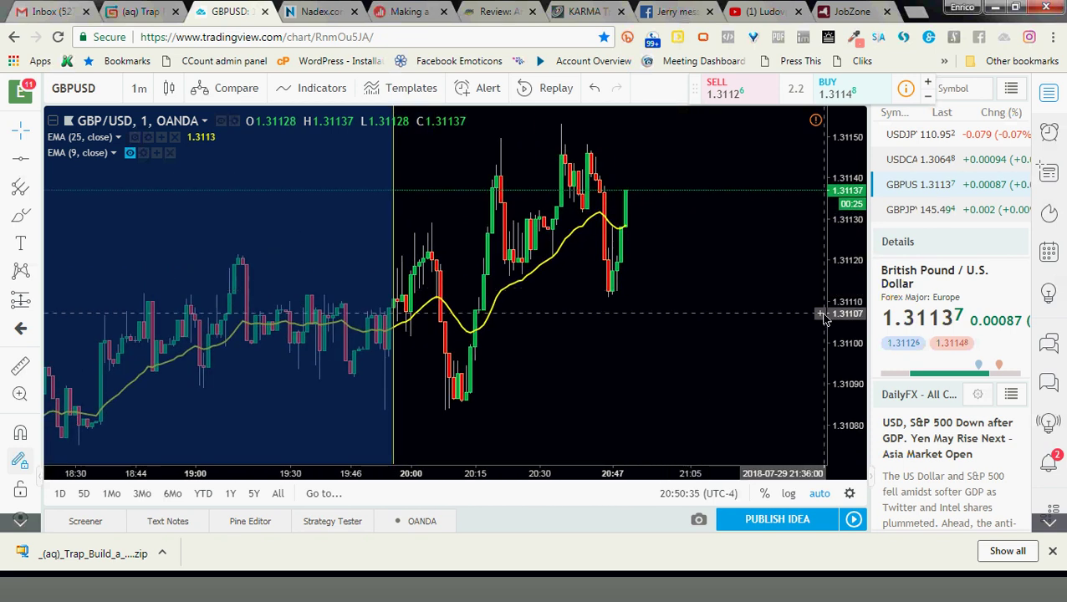
{"action": "left_click_drag", "start_coordinate": [852, 322], "coordinate": [867, 350]}
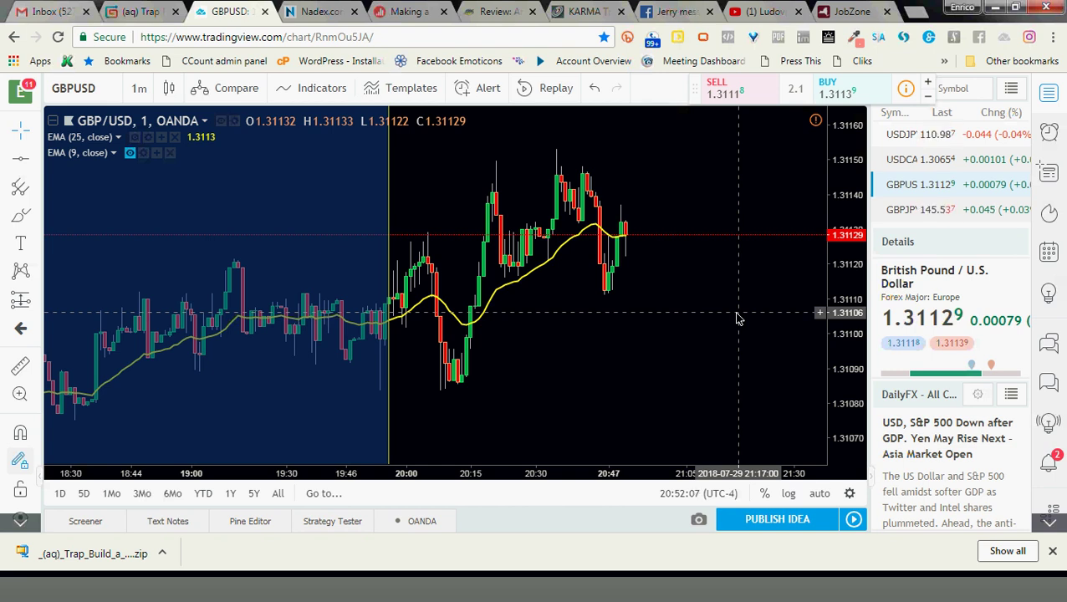
Step: Follow the Nadex 8:55PM GBP/USD bids and offers towards expiry alongside the one-minute TradingView candles
{"action": "left_click", "coordinate": [349, 8]}
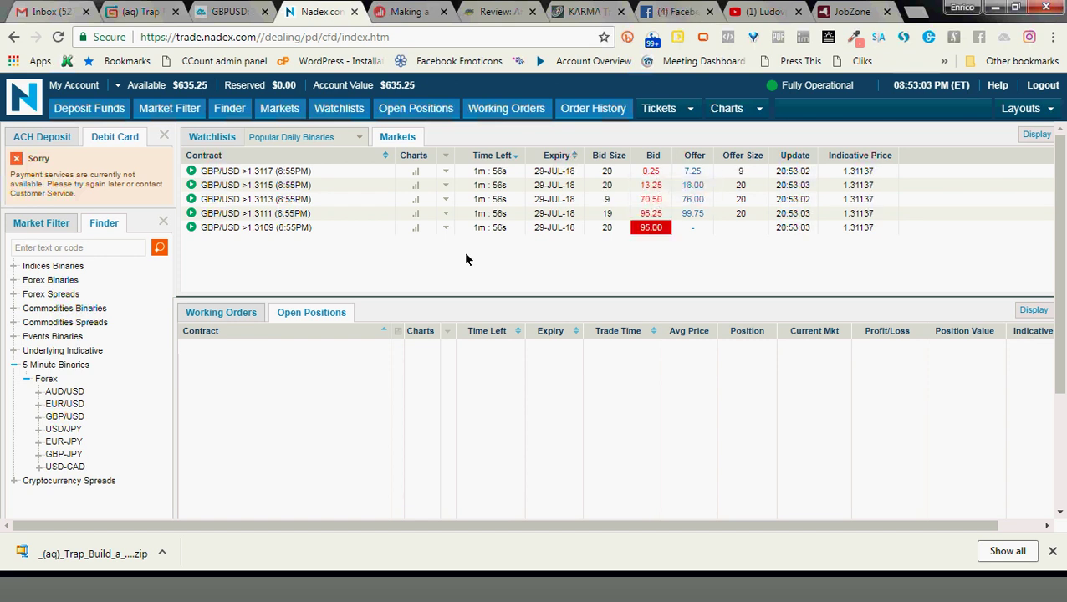
{"action": "left_click", "coordinate": [228, 11]}
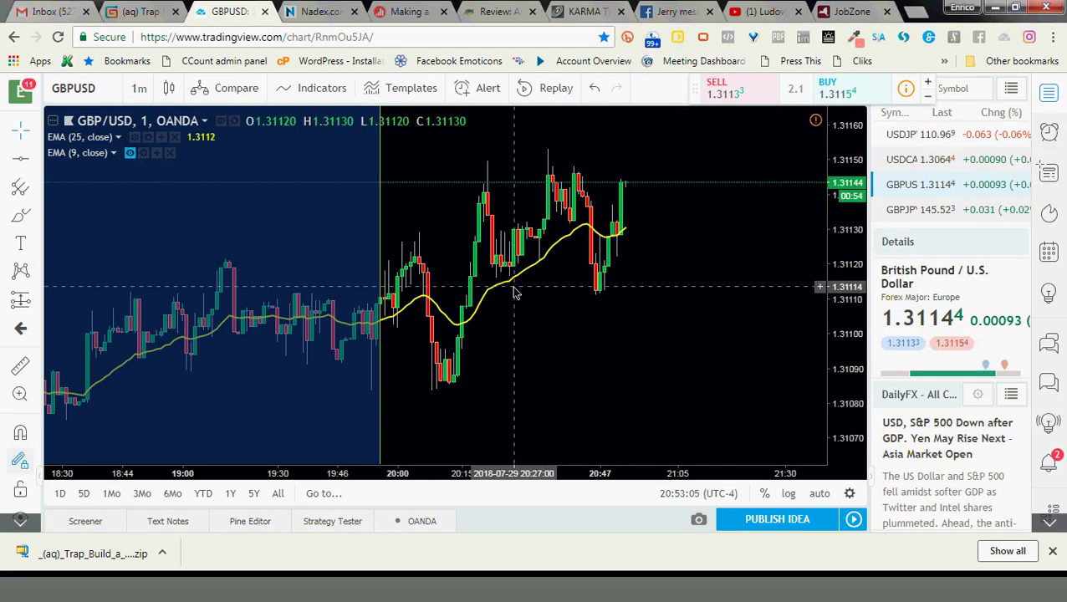
{"action": "left_click", "coordinate": [318, 10]}
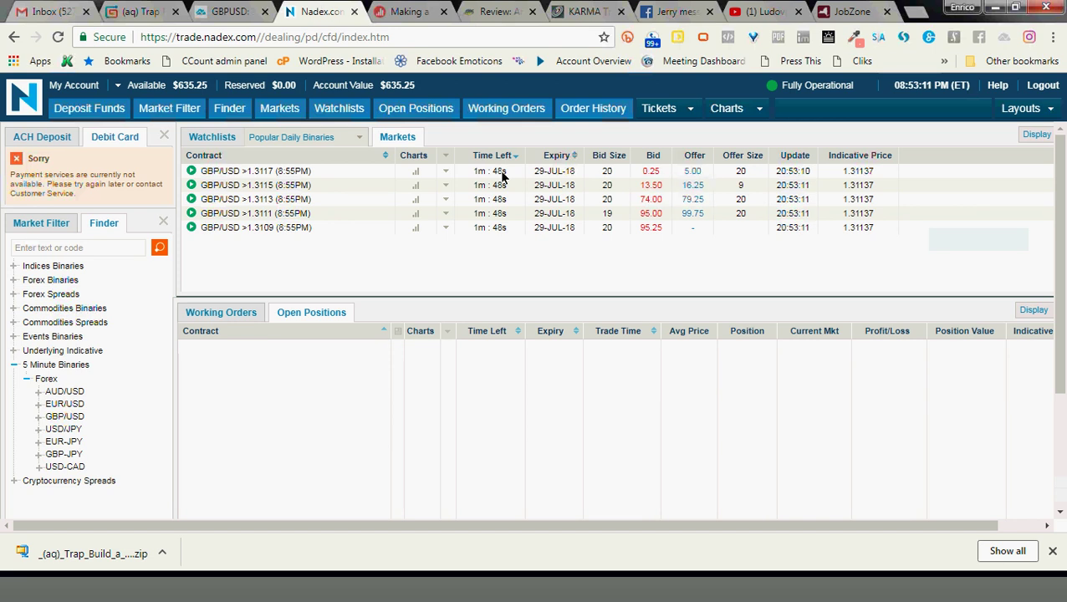
{"action": "left_click", "coordinate": [233, 8]}
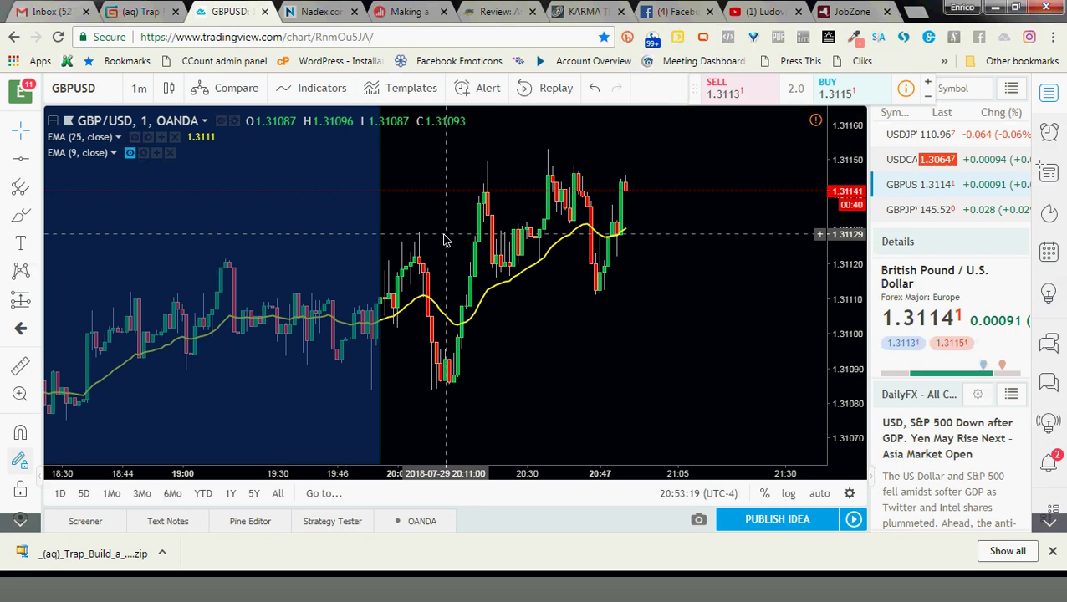
{"action": "left_click", "coordinate": [320, 11]}
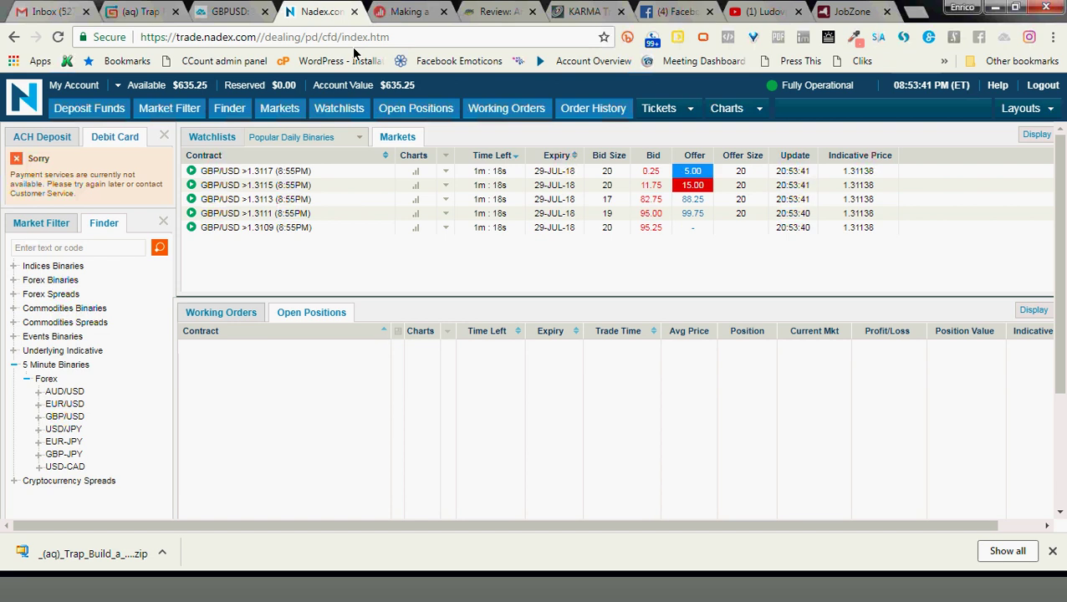
{"action": "left_click", "coordinate": [251, 11]}
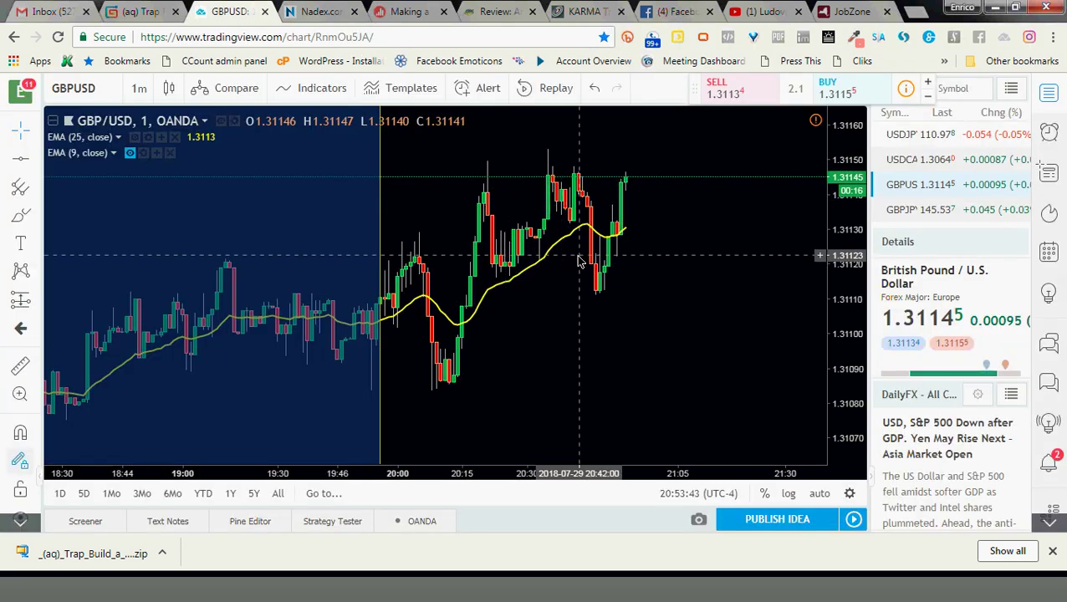
{"action": "scroll", "coordinate": [583, 280], "scroll_direction": "down", "scroll_amount": 3}
{"action": "scroll", "coordinate": [584, 288], "scroll_direction": "up", "scroll_amount": 1}
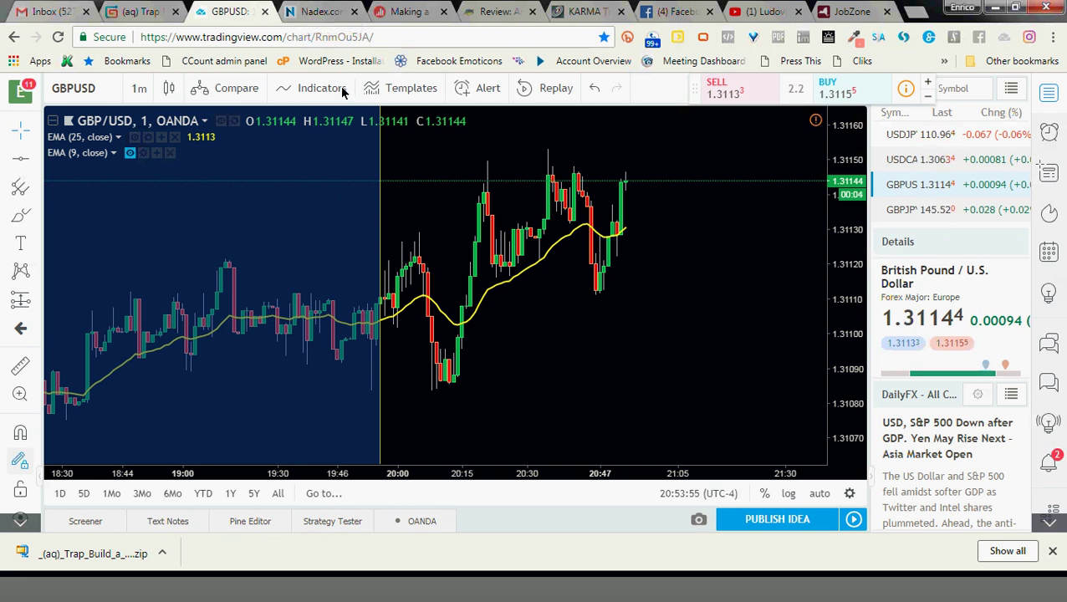
{"action": "left_click", "coordinate": [320, 10]}
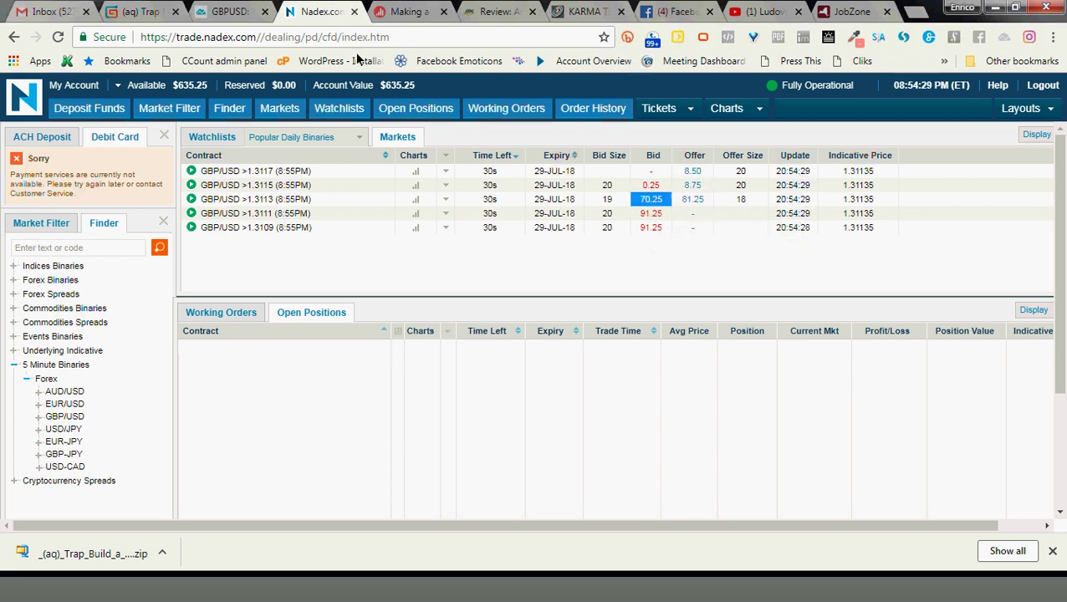
{"action": "left_click", "coordinate": [234, 11]}
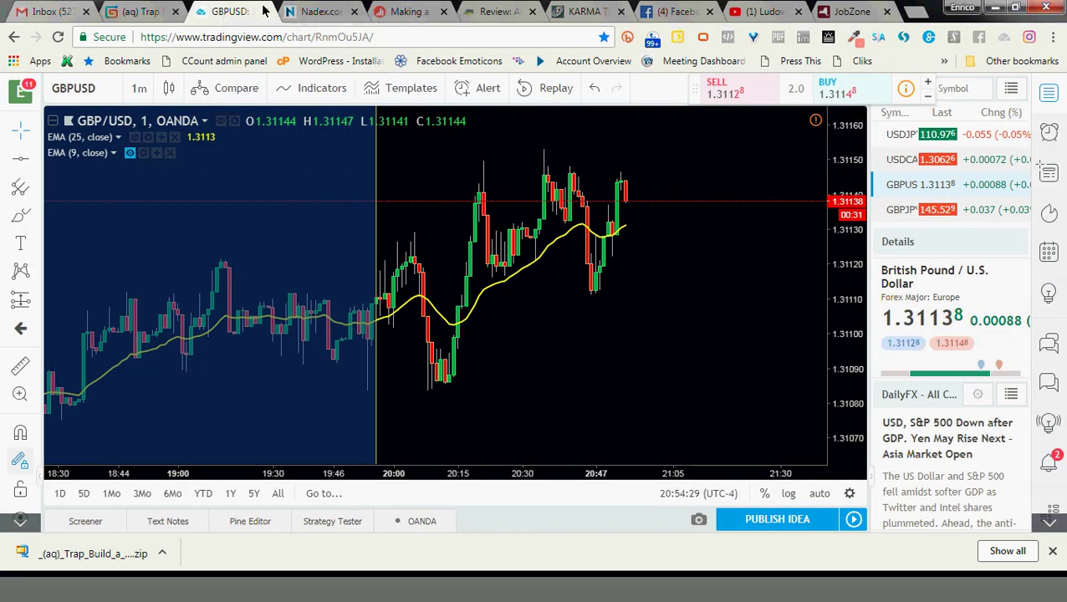
{"action": "left_click", "coordinate": [311, 10]}
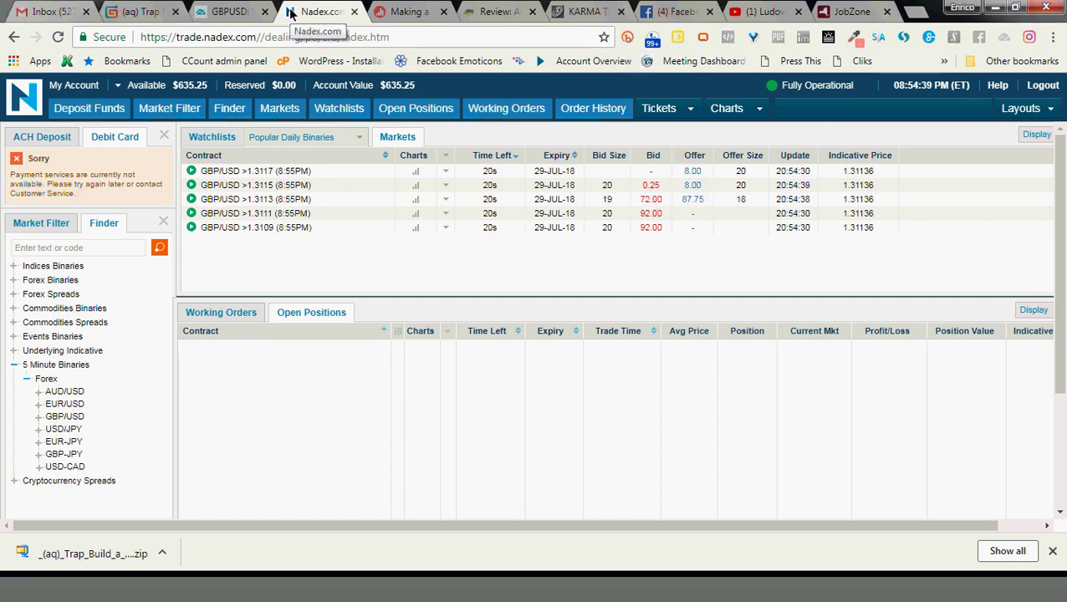
Step: Compare the Nadex 9:00PM GBP/USD contract prices with the latest one-minute candles on TradingView
{"action": "left_click", "coordinate": [224, 11]}
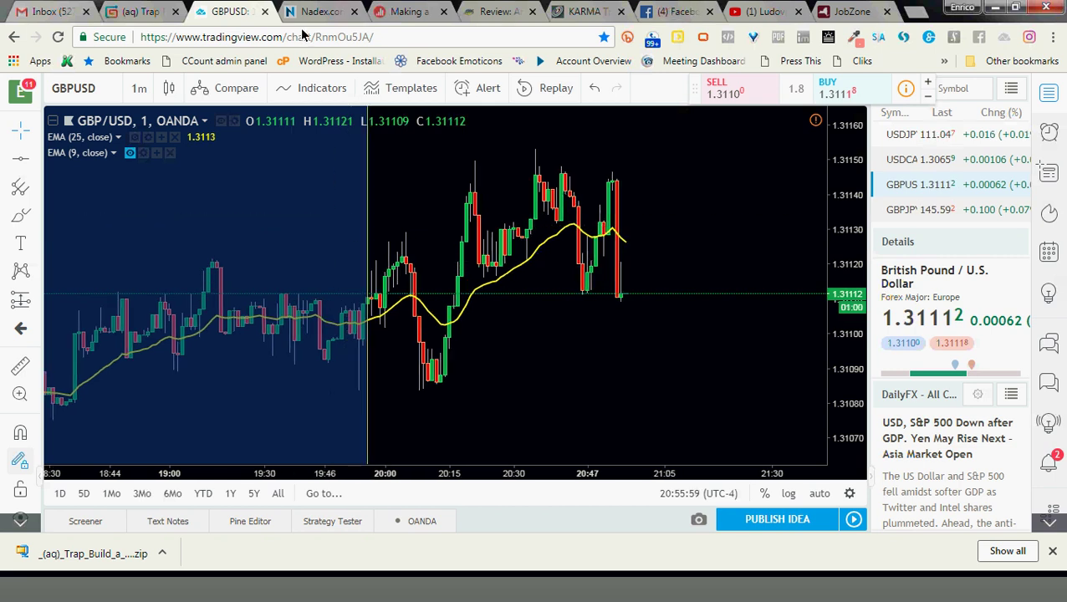
{"action": "left_click", "coordinate": [319, 11]}
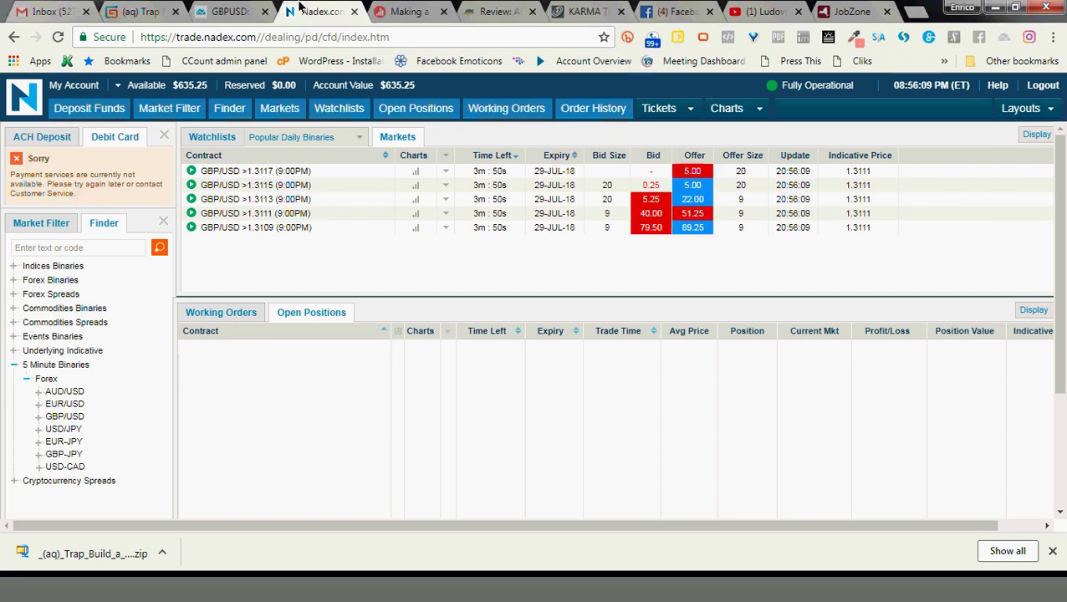
{"action": "left_click", "coordinate": [248, 8]}
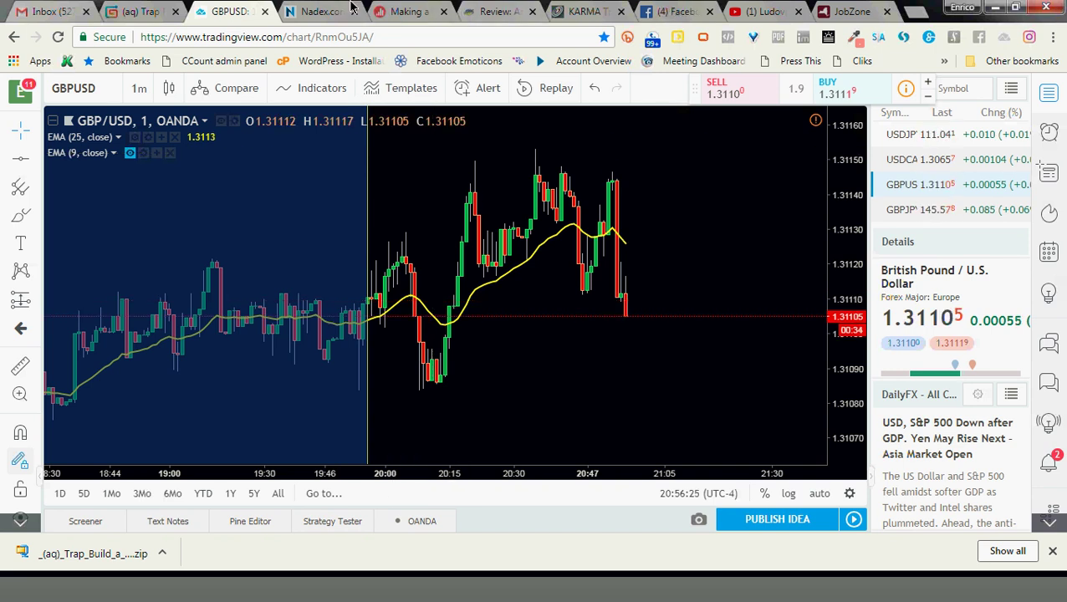
{"action": "left_click", "coordinate": [319, 10]}
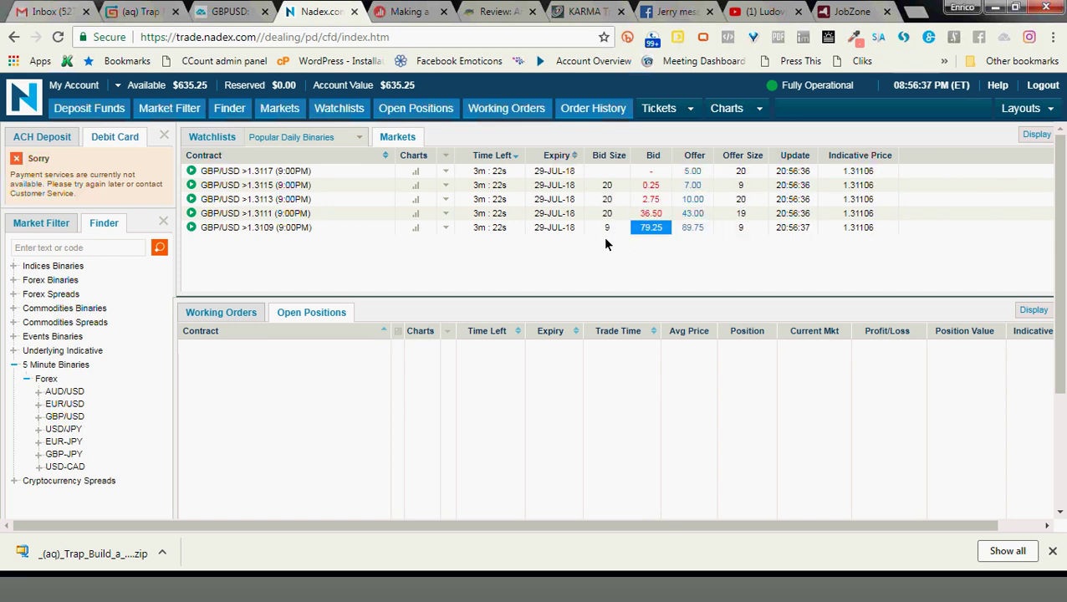
{"action": "left_click", "coordinate": [228, 12]}
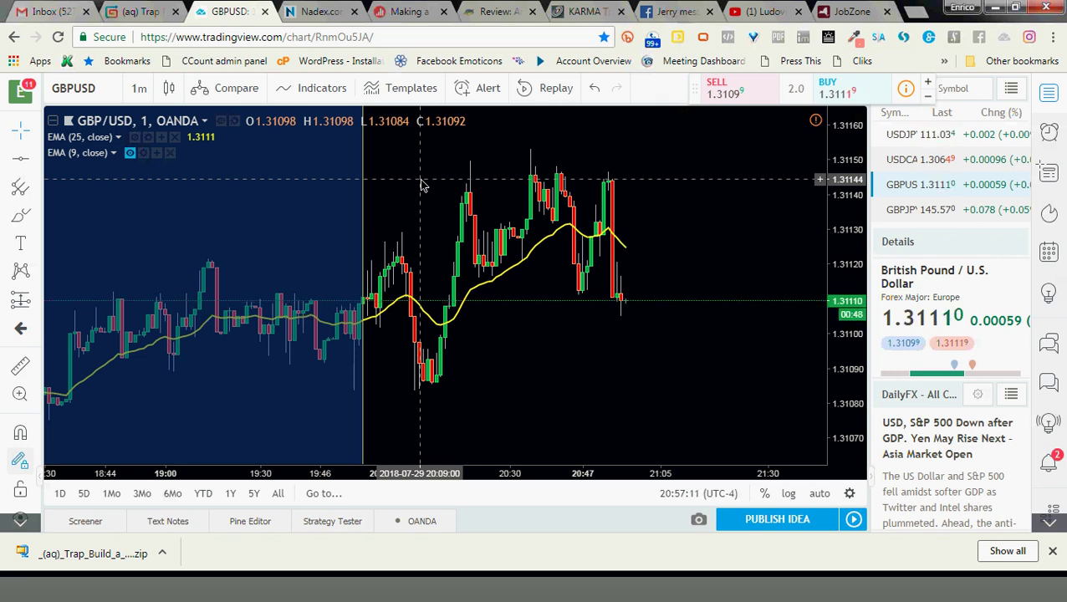
Step: Switch to Nadex and prepare a limit buy ticket for GBP/USD >1.3109 (9:00PM) with size 2 and price 83
{"action": "key", "text": "ctrl+Tab"}
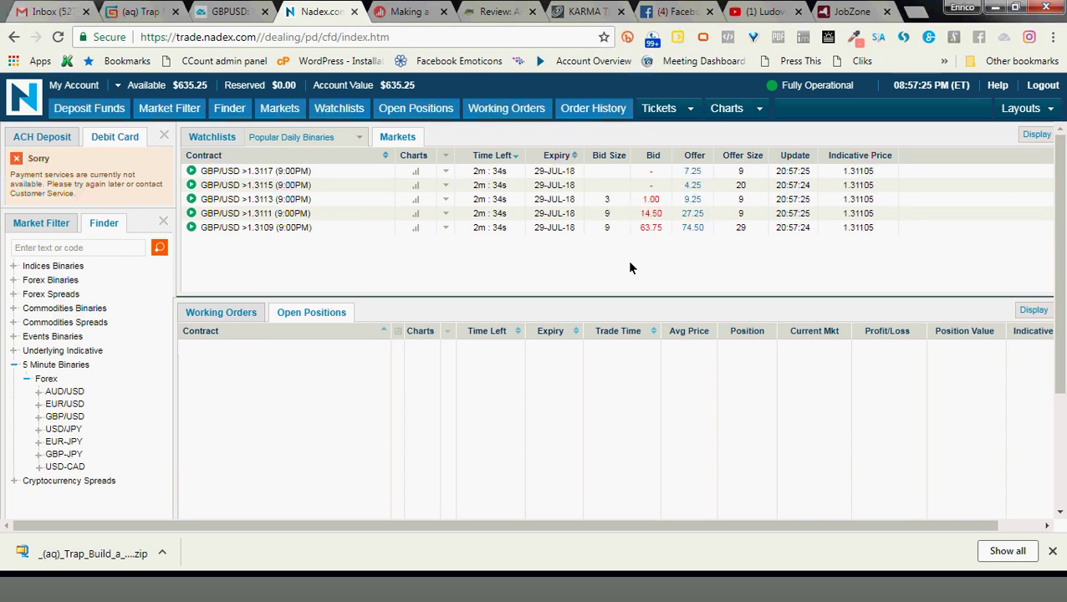
{"action": "left_click", "coordinate": [682, 227]}
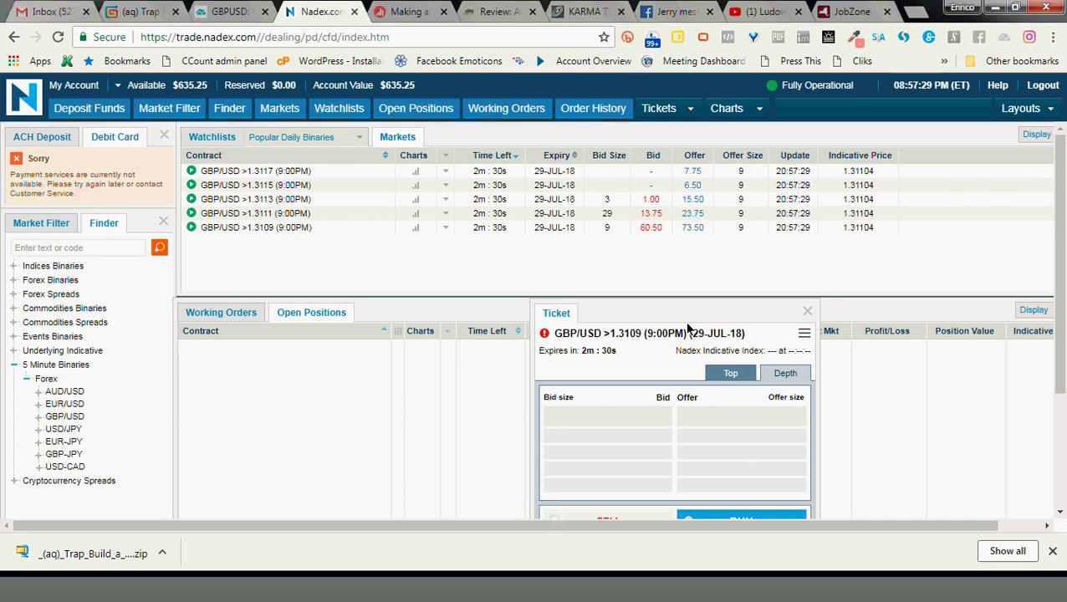
{"action": "left_click_drag", "start_coordinate": [688, 315], "coordinate": [292, 139]}
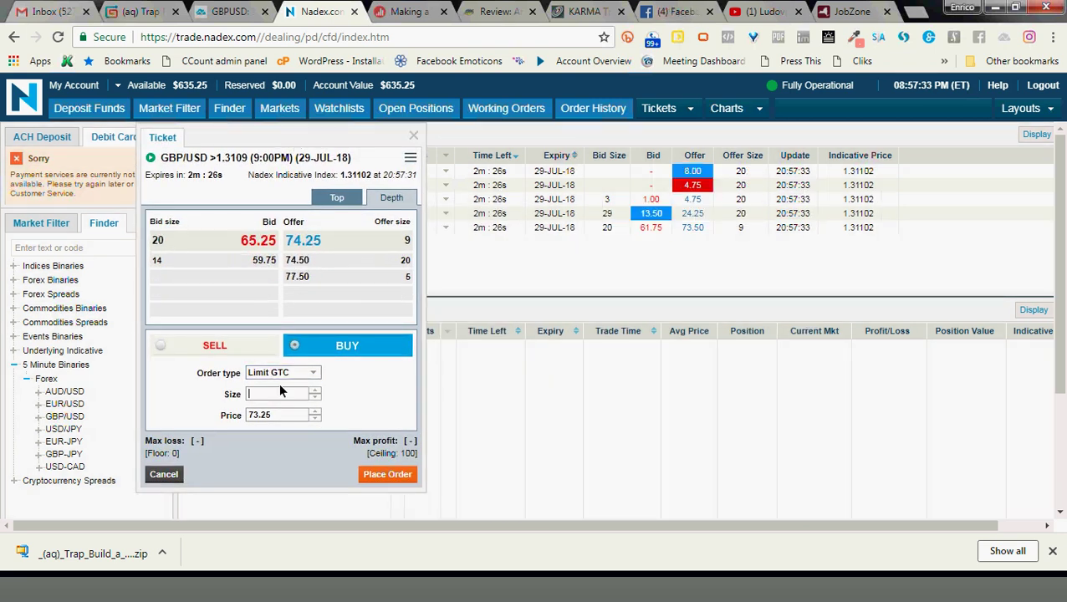
{"action": "type", "text": "2"}
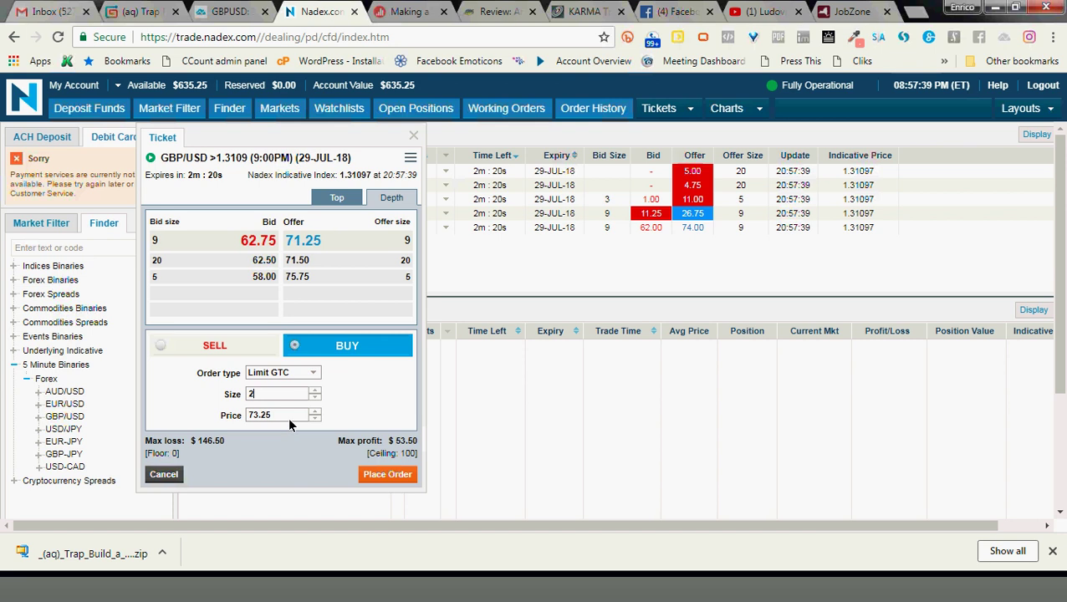
{"action": "left_click_drag", "start_coordinate": [287, 418], "coordinate": [233, 421]}
{"action": "type", "text": "8"}
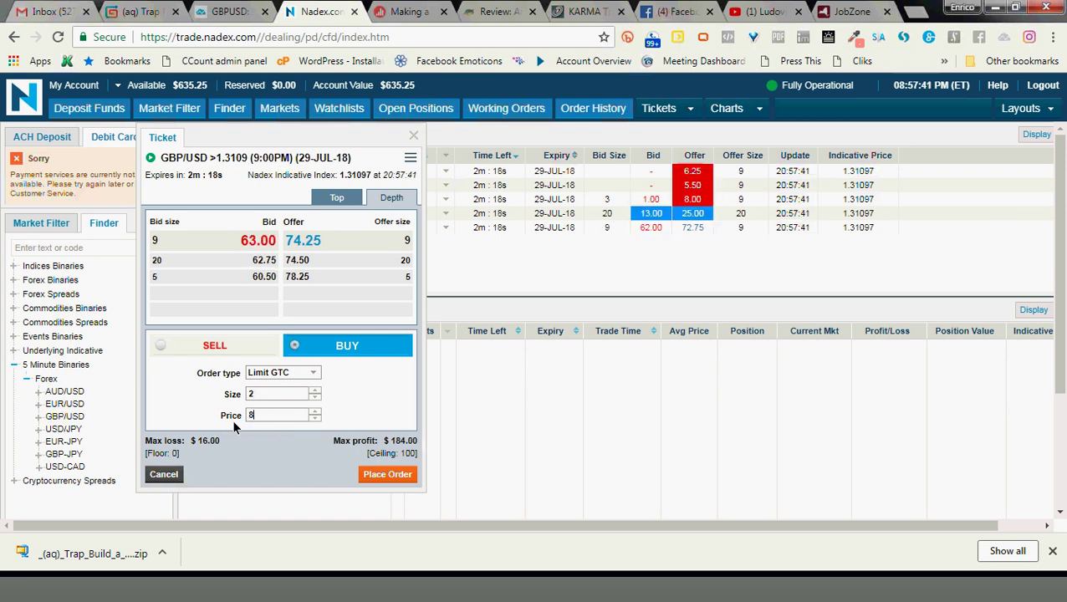
{"action": "type", "text": "3"}
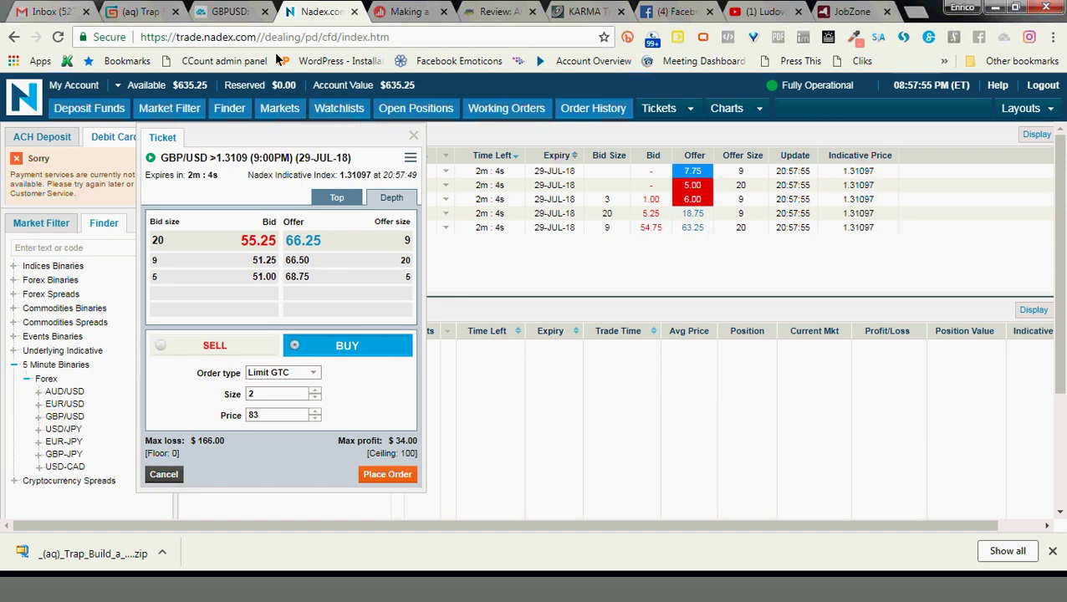
Step: Recheck the GBP/USD chart on TradingView, place the prepared Nadex buy order and close its ticket
{"action": "left_click", "coordinate": [273, 11]}
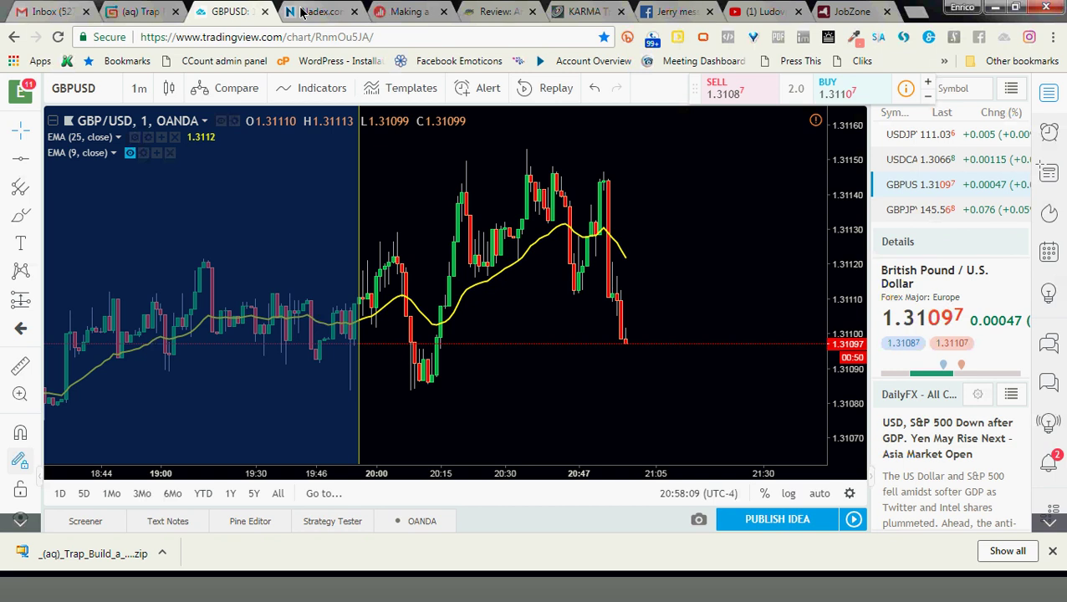
{"action": "left_click", "coordinate": [303, 12]}
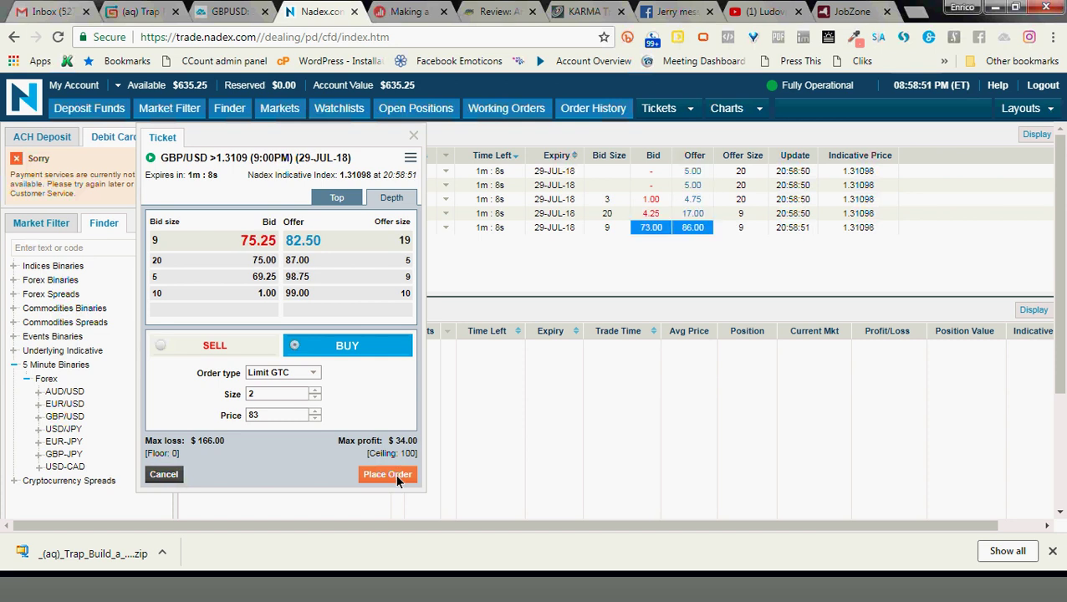
{"action": "left_click", "coordinate": [387, 475]}
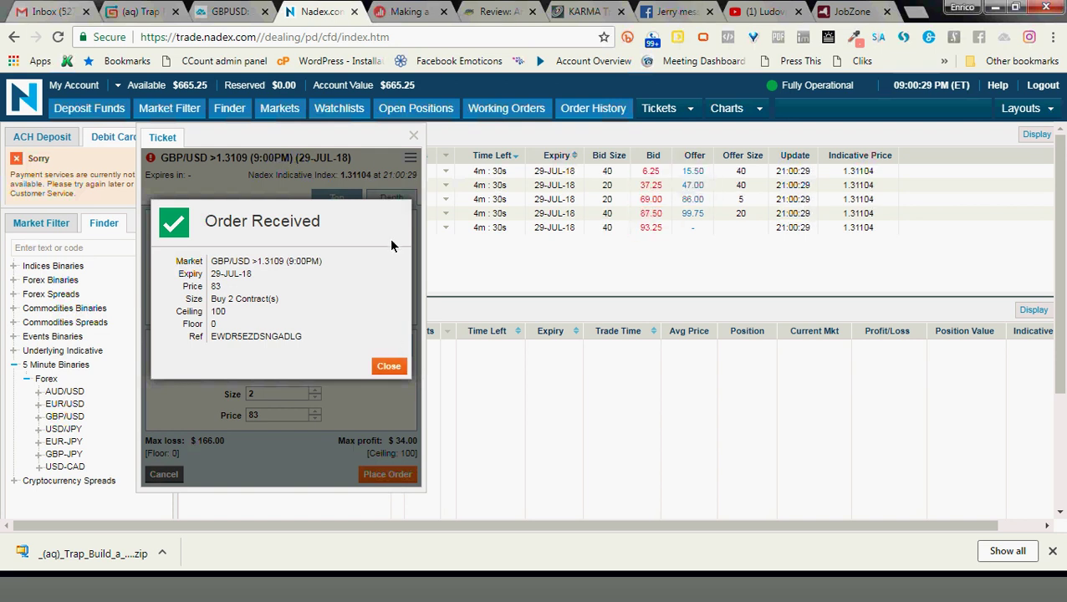
{"action": "left_click", "coordinate": [413, 136]}
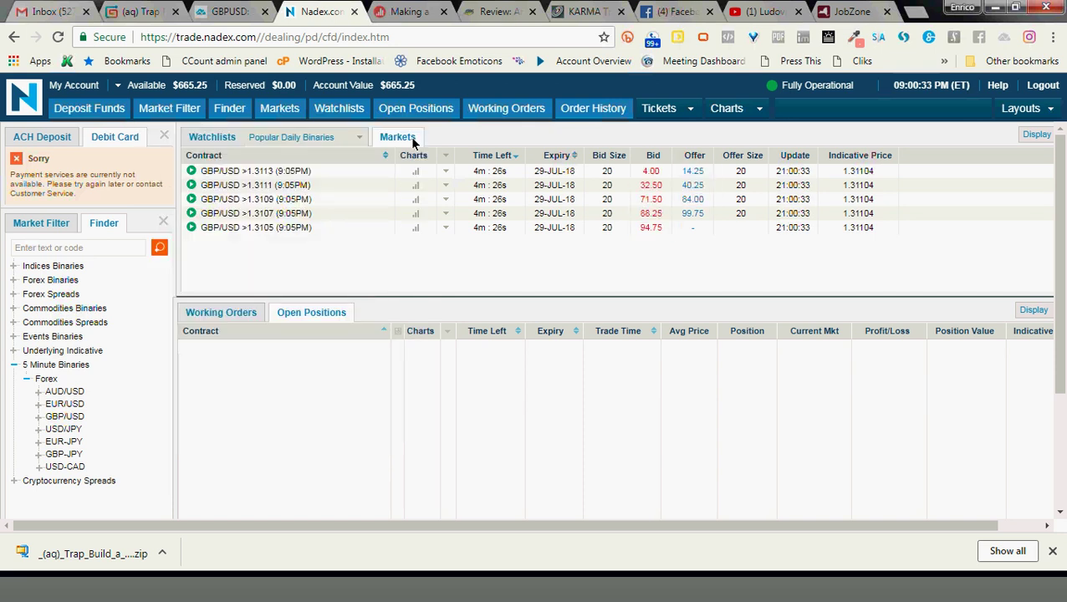